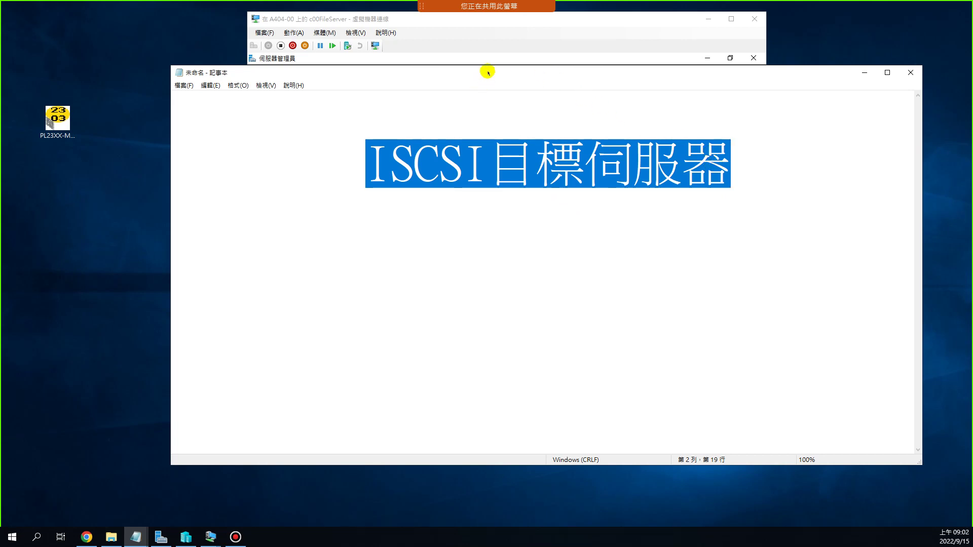
- Minimize the Notepad window and open the settings of the c00FileServer virtual machine
left_click(864, 74)
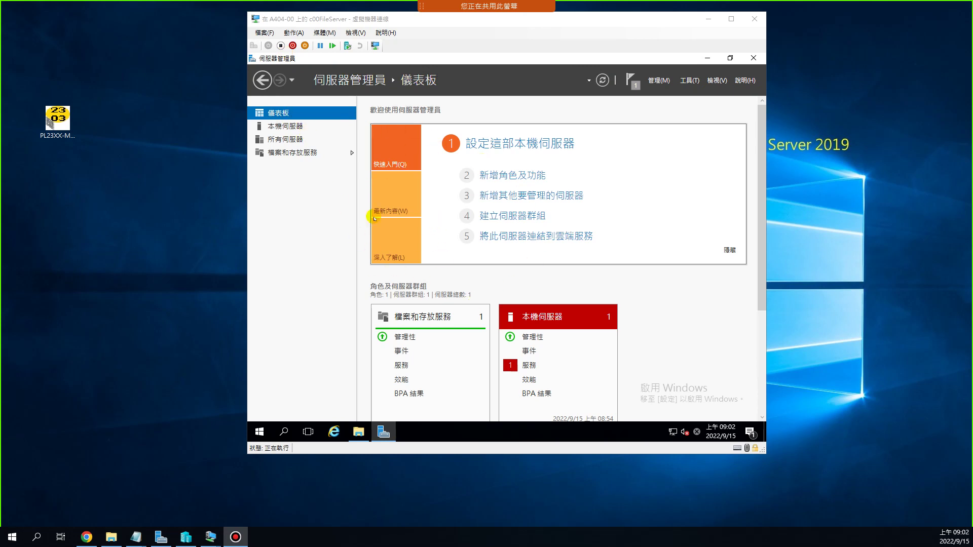
left_click_drag(361, 16, 348, 32)
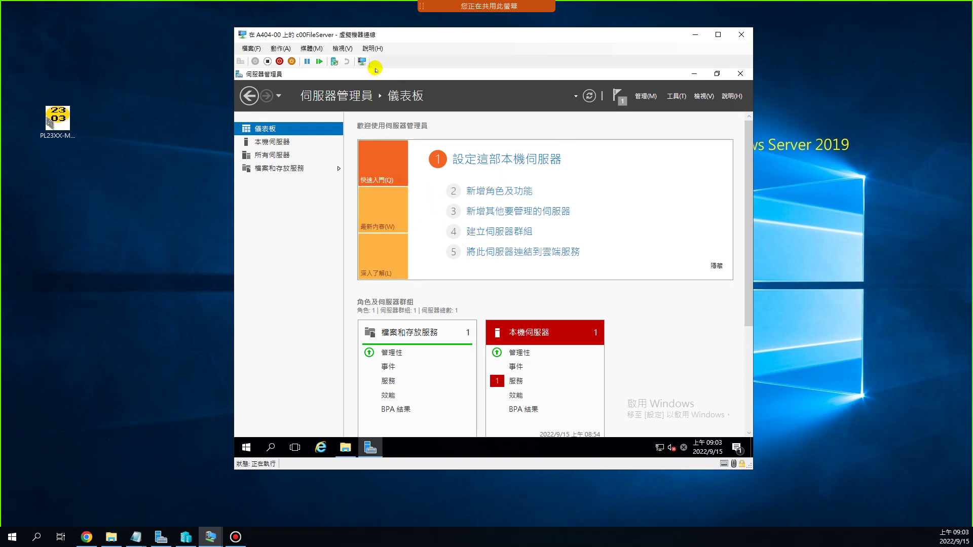
left_click_drag(363, 37, 353, 32)
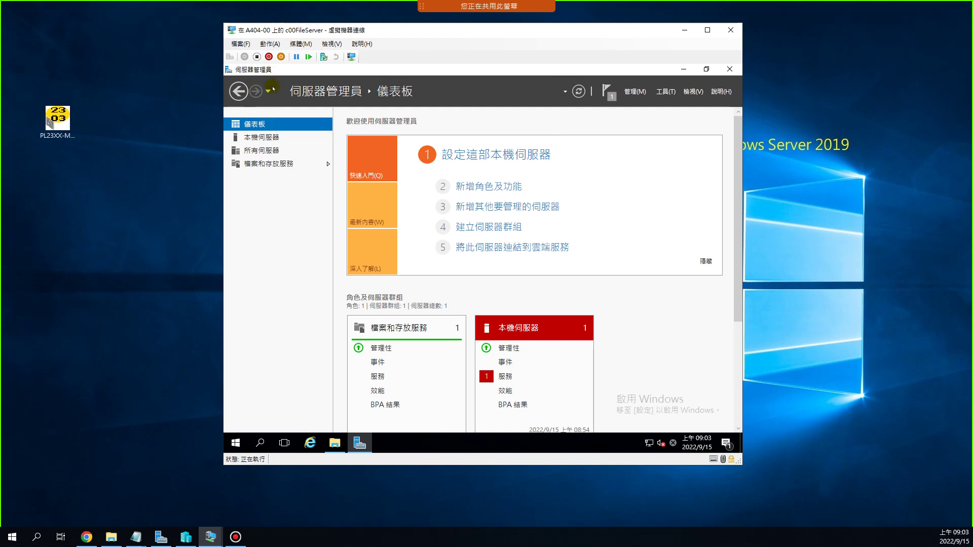
left_click(240, 45)
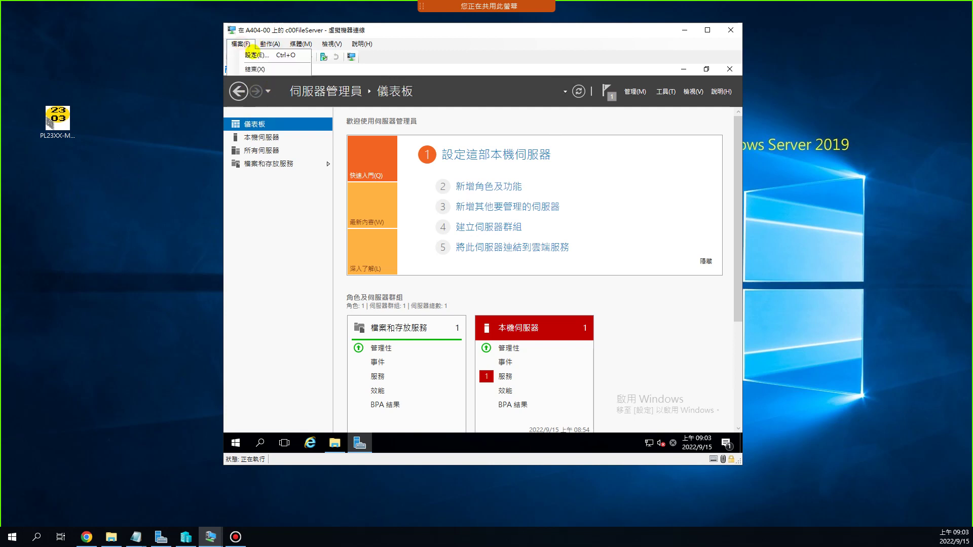
left_click(254, 57)
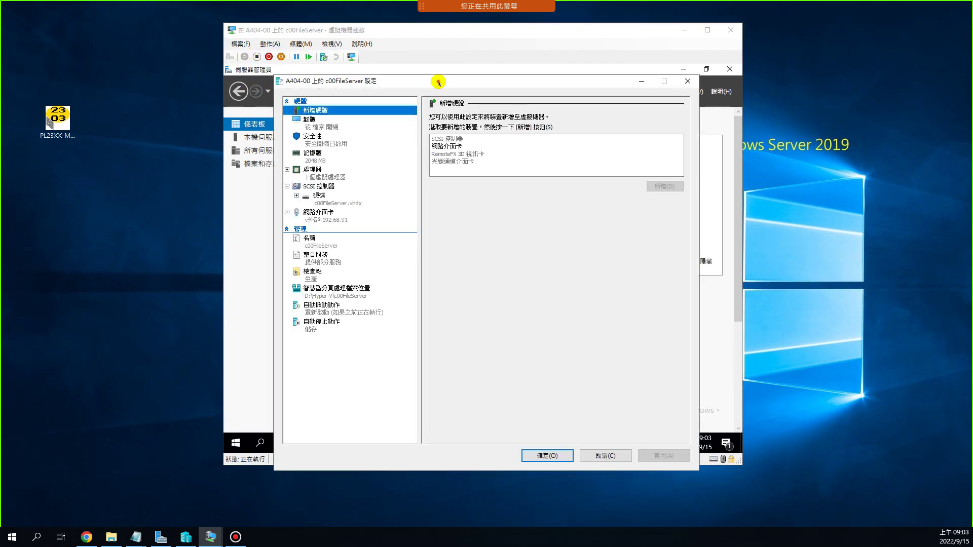
left_click_drag(441, 80, 448, 66)
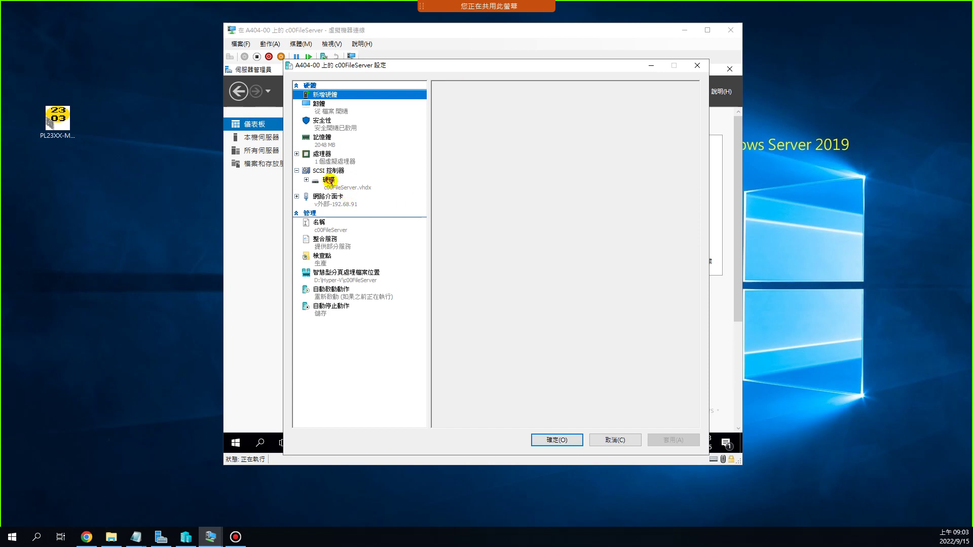
- Add a hard disk drive to the virtual machine's SCSI controller
left_click(330, 181)
left_click(329, 171)
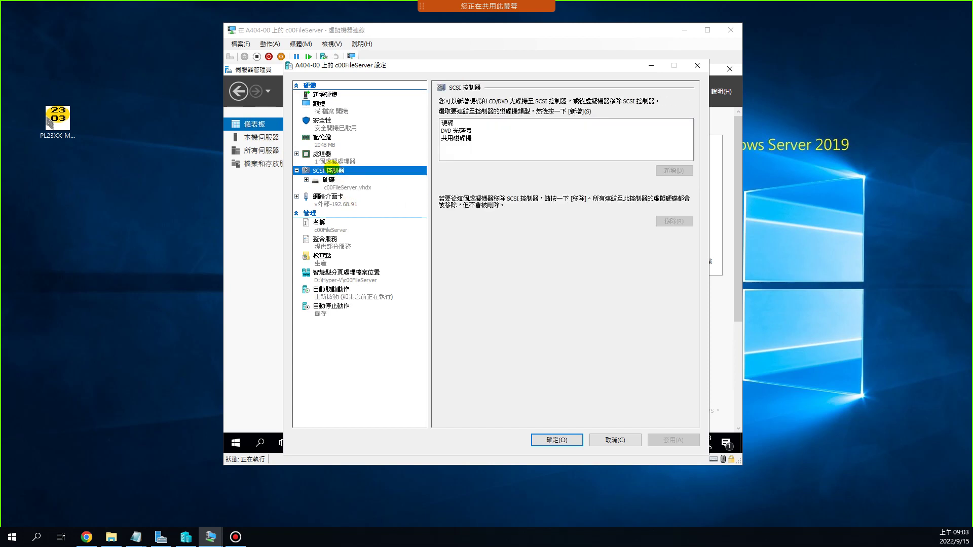
left_click(450, 123)
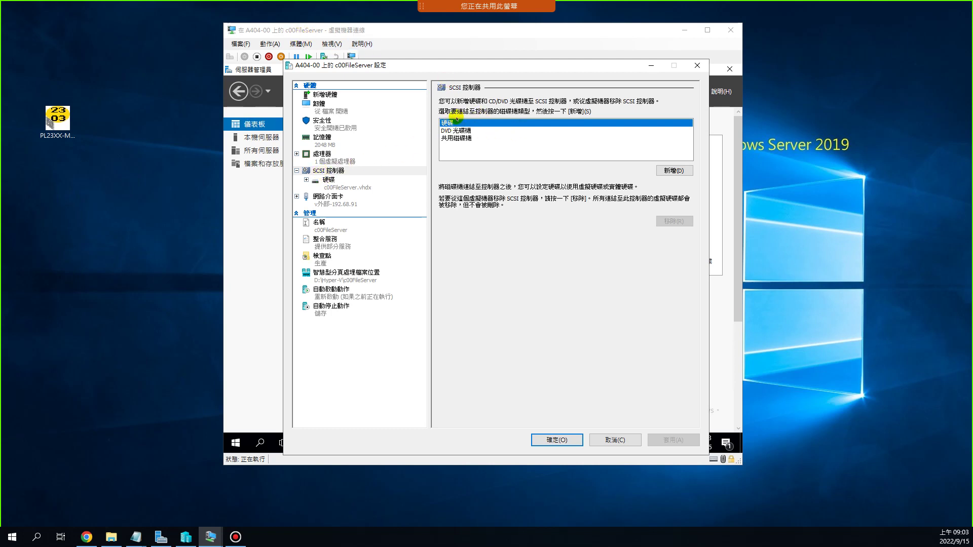
left_click(674, 170)
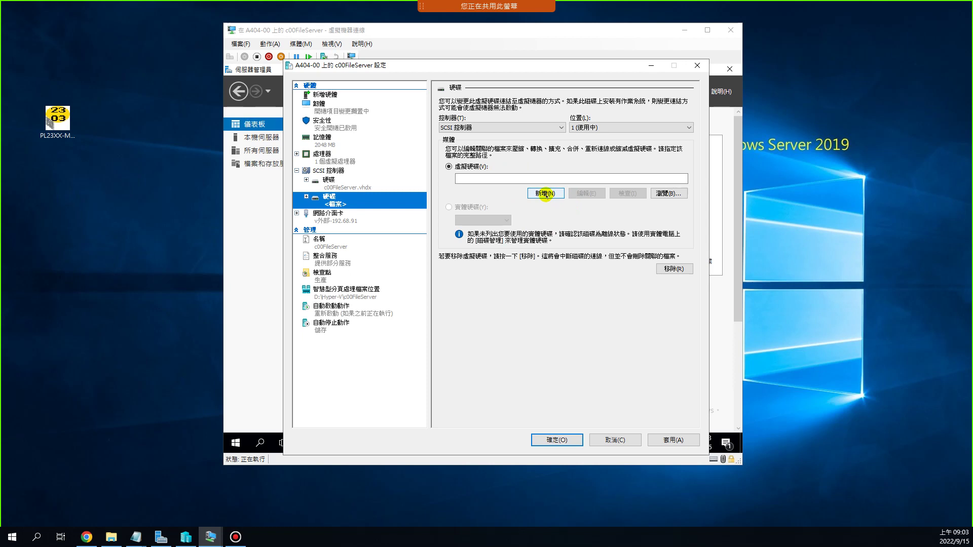
- Start creating a dynamically expanding virtual hard disk for the new drive and name it HD001.vhdx
left_click(545, 194)
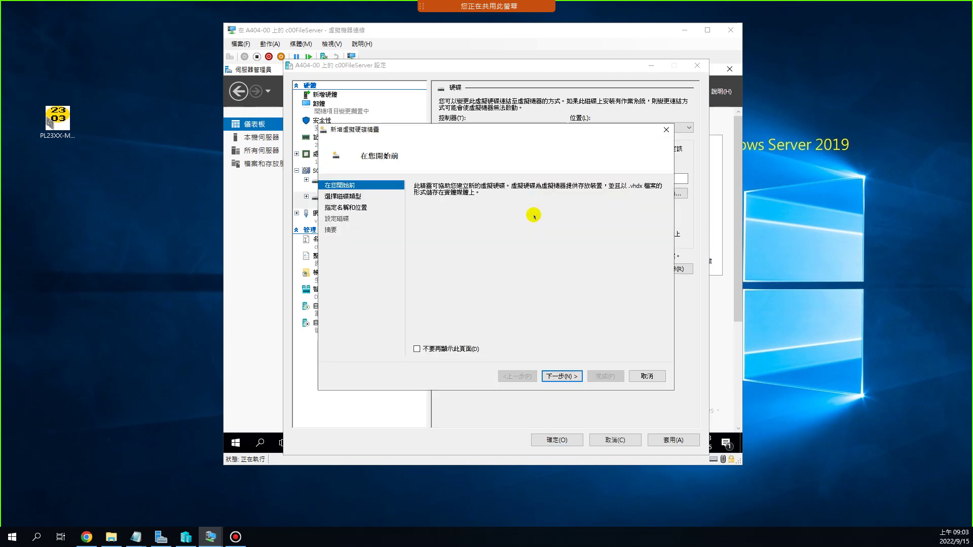
left_click(563, 376)
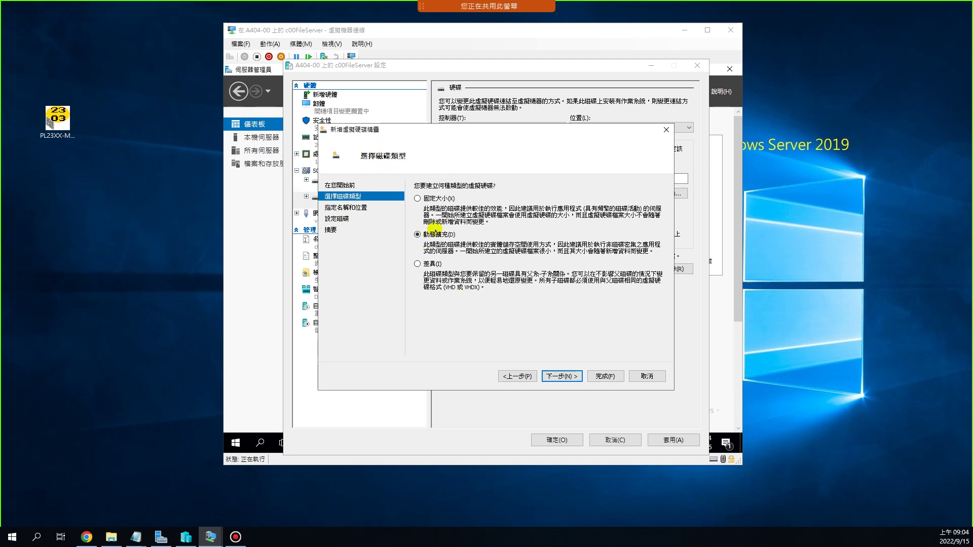
left_click(563, 376)
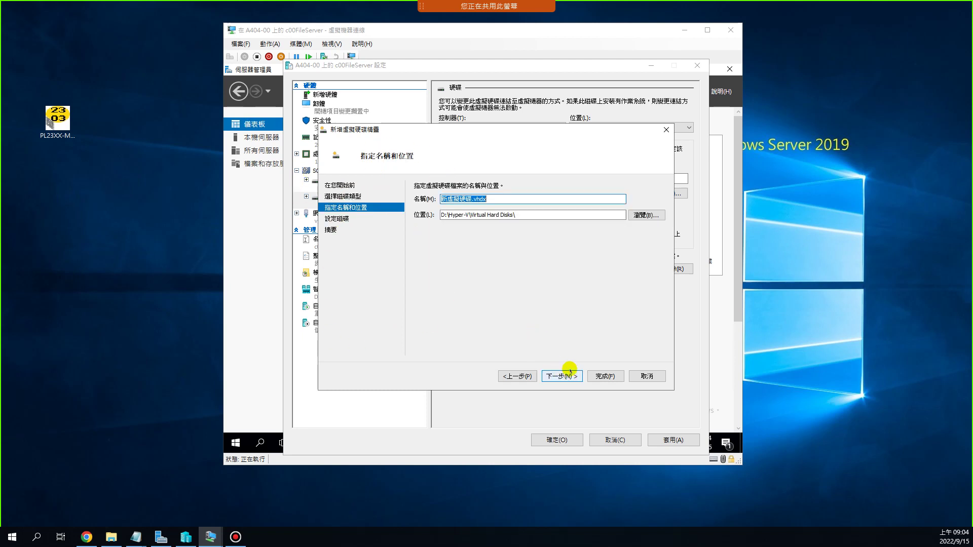
double_click(470, 198)
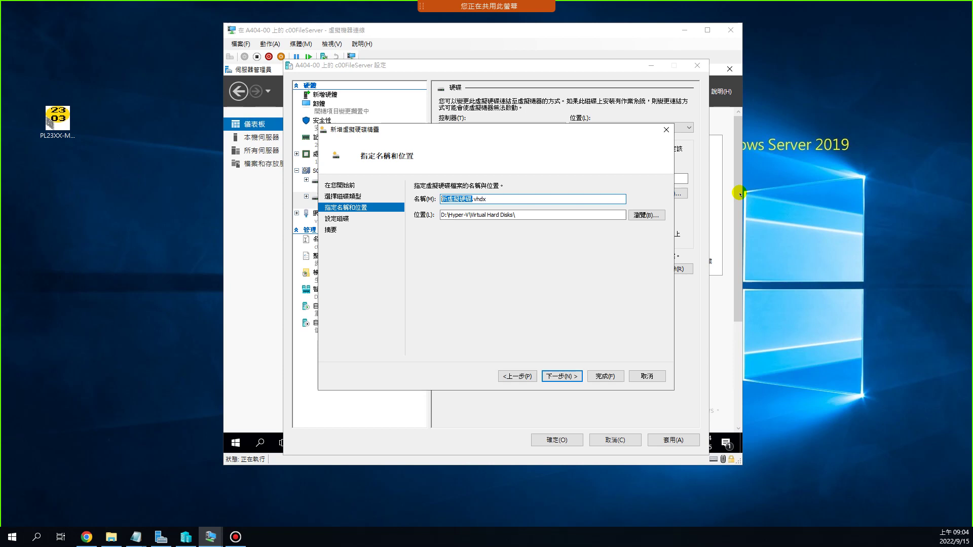
type("HD")
type("ㄍㄢ")
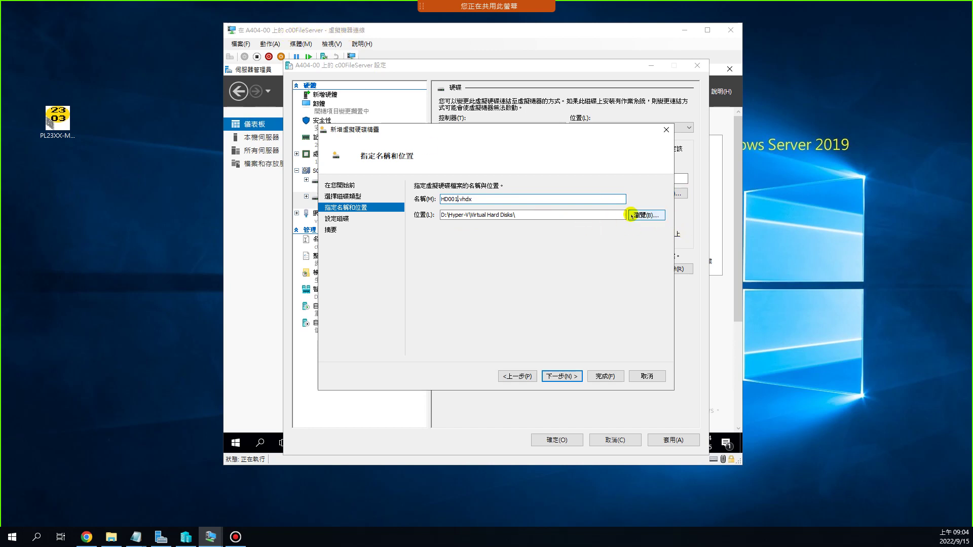
- Set the storage location of HD001.vhdx to D:\Hyper-V\c00FileServer\Virtual Hard Disks\
left_click(645, 214)
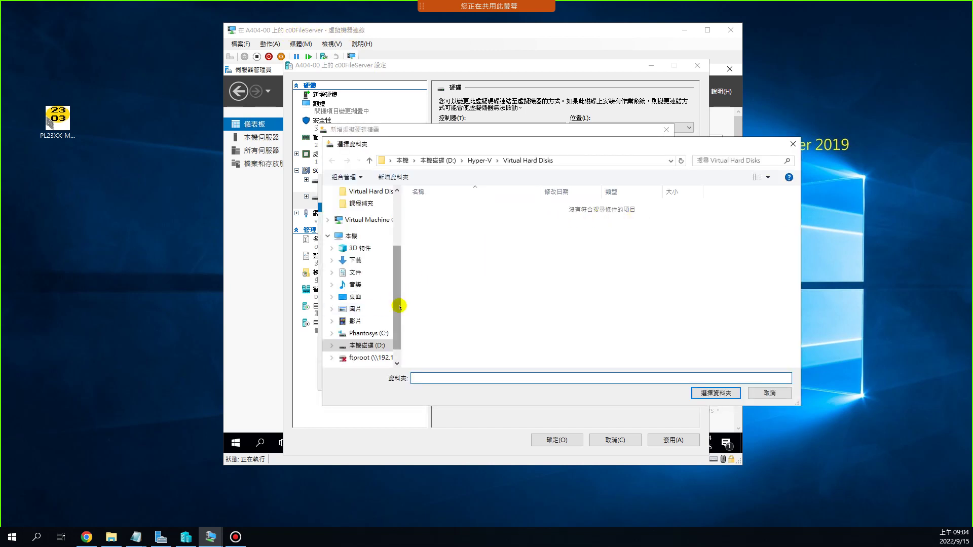
left_click_drag(397, 306, 397, 321)
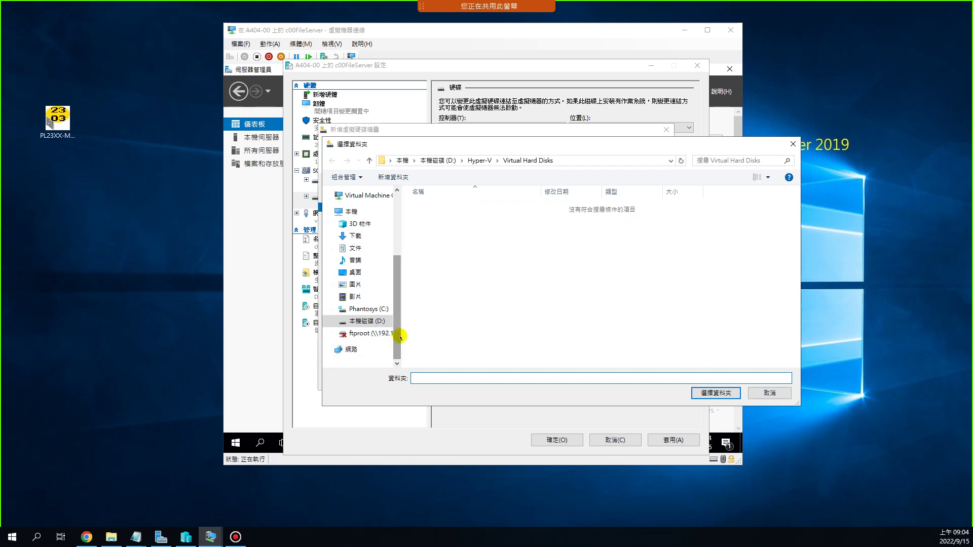
left_click(479, 161)
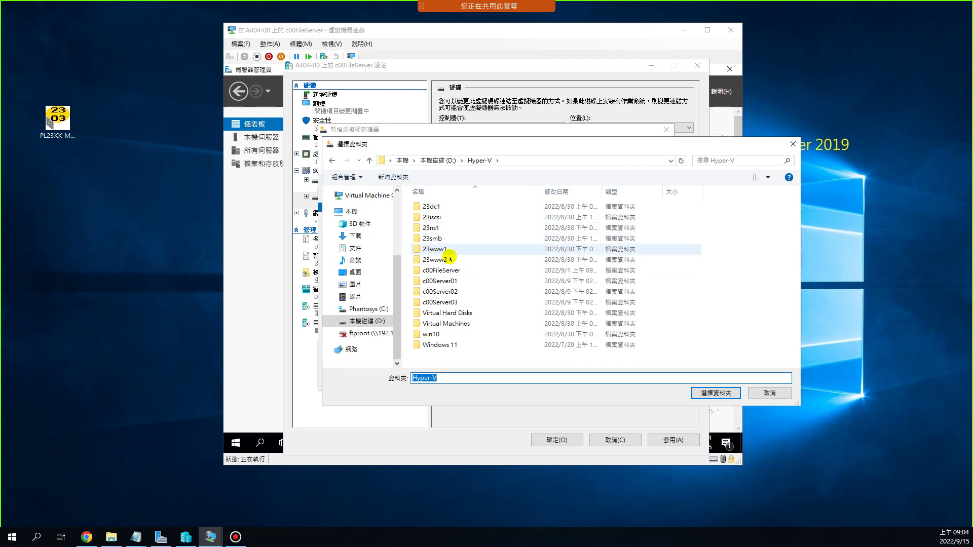
double_click(430, 271)
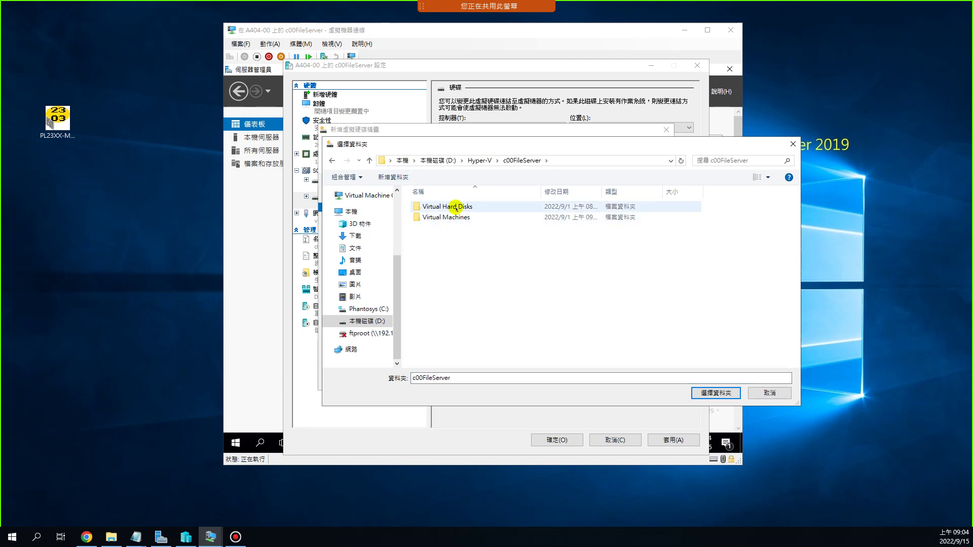
double_click(459, 206)
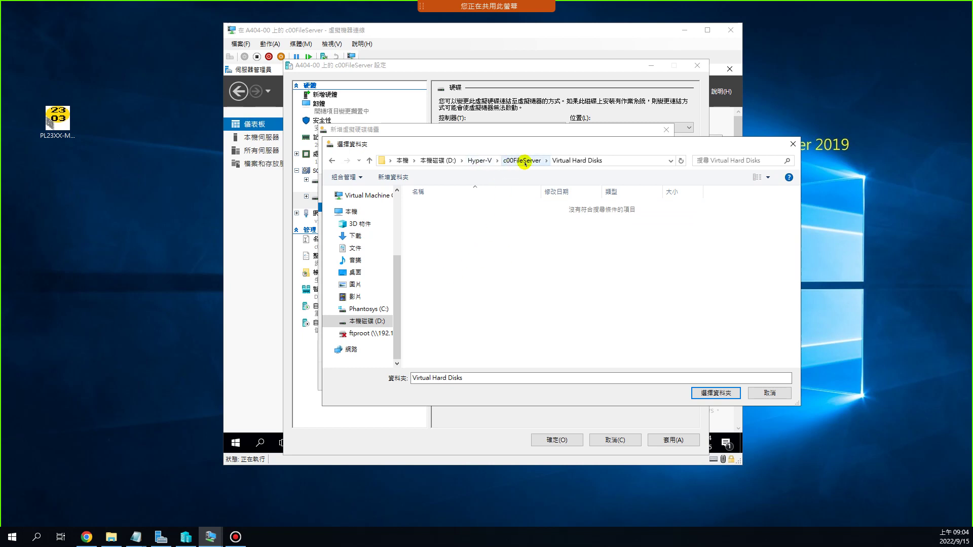
left_click(715, 392)
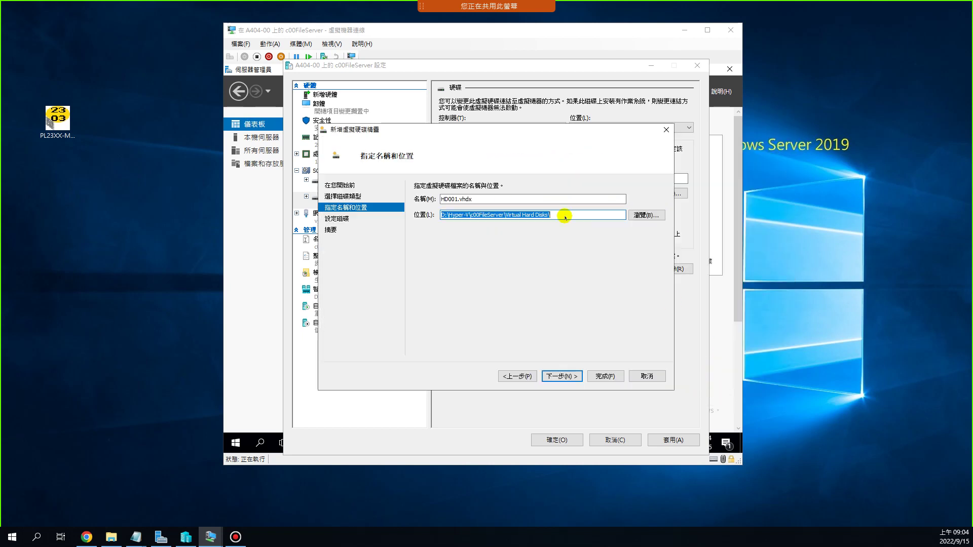
left_click(568, 216)
left_click_drag(477, 197, 436, 198)
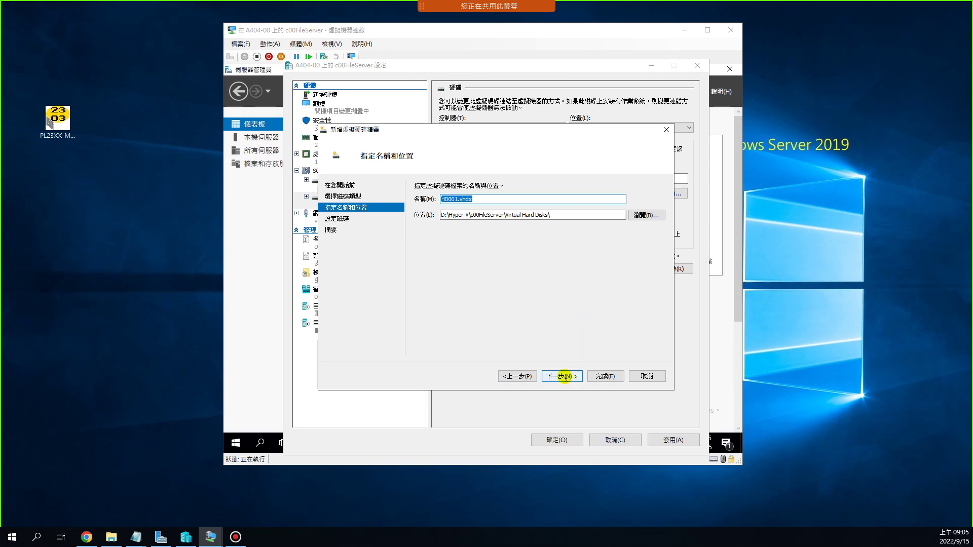
- Make HD001.vhdx a new blank virtual hard disk of 20 GB and finish creating it
left_click(564, 376)
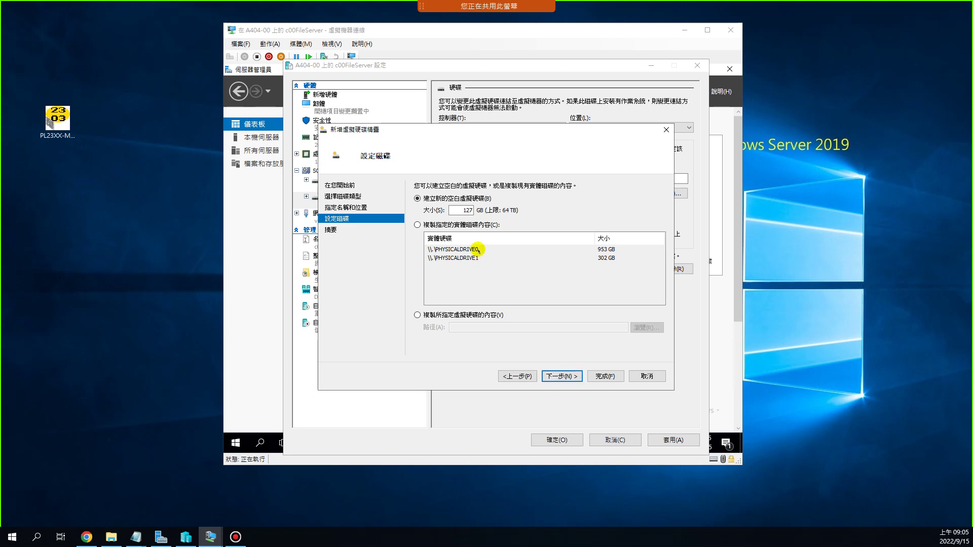
double_click(464, 210)
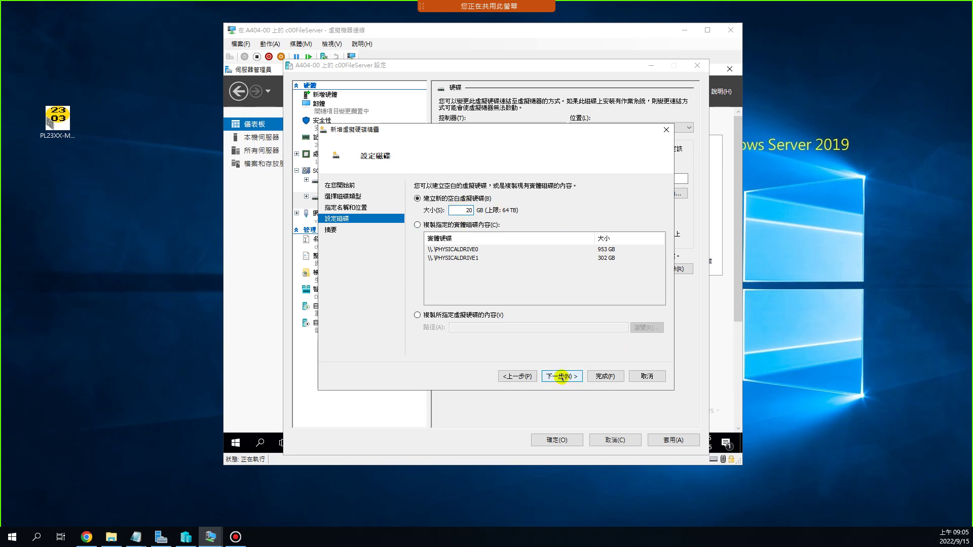
left_click(561, 377)
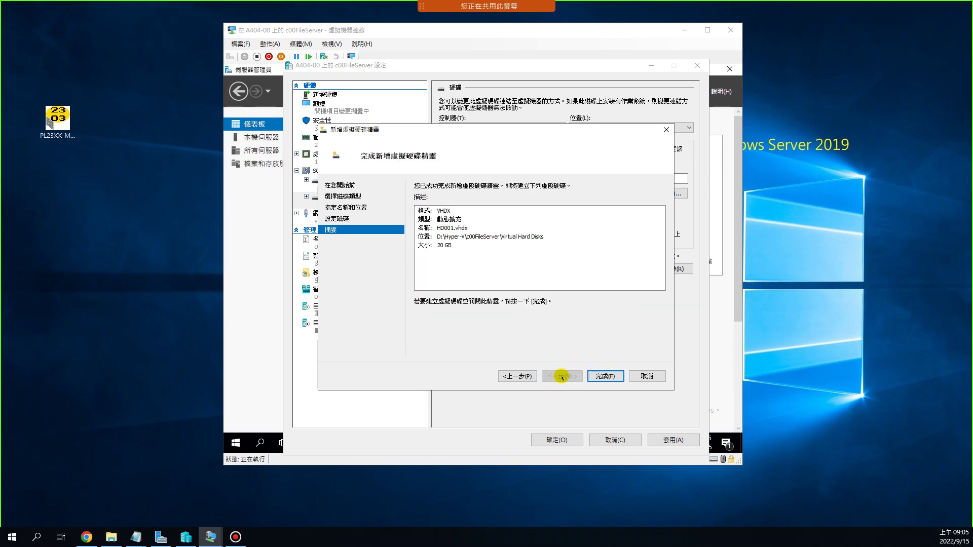
left_click(605, 375)
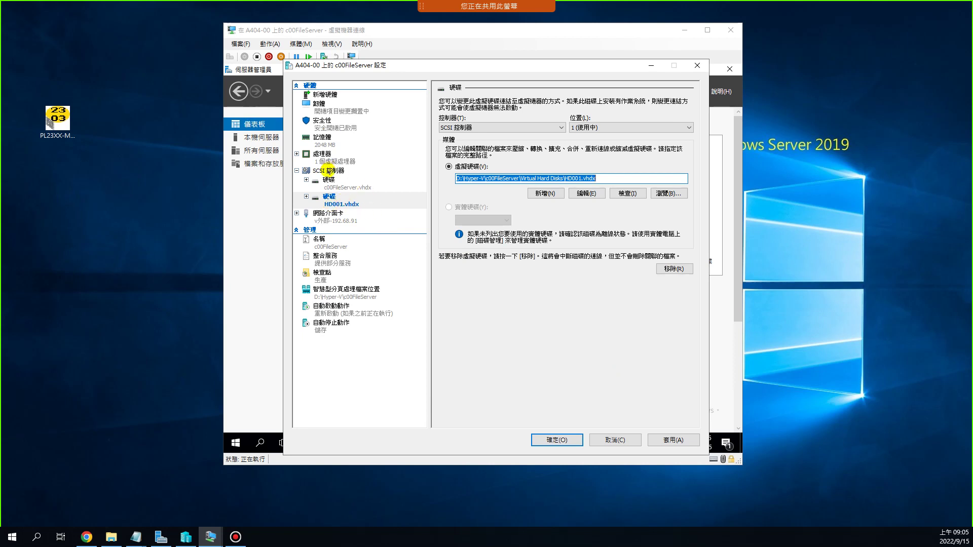
- Add another hard disk drive to the SCSI controller, alongside the HD001.vhdx drive
left_click(325, 170)
left_click(452, 123)
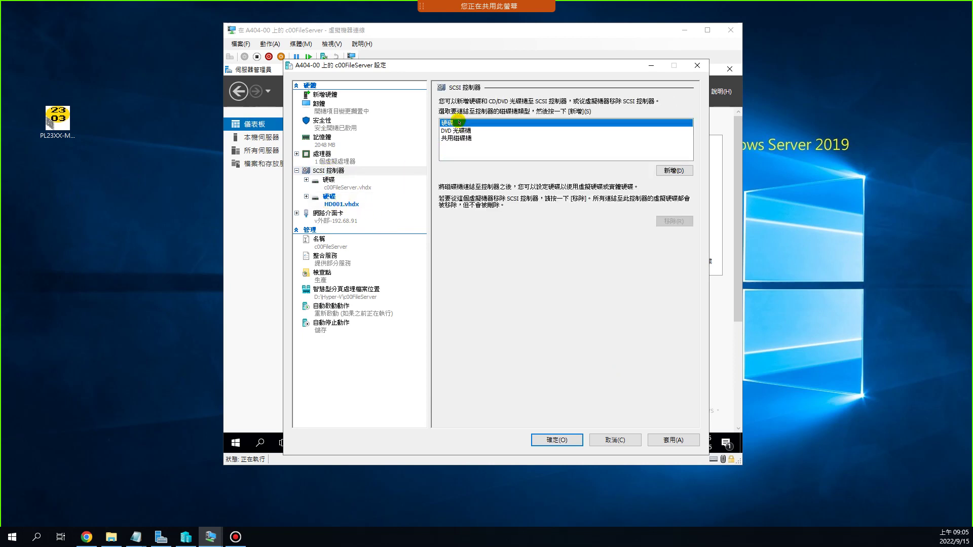
left_click(683, 170)
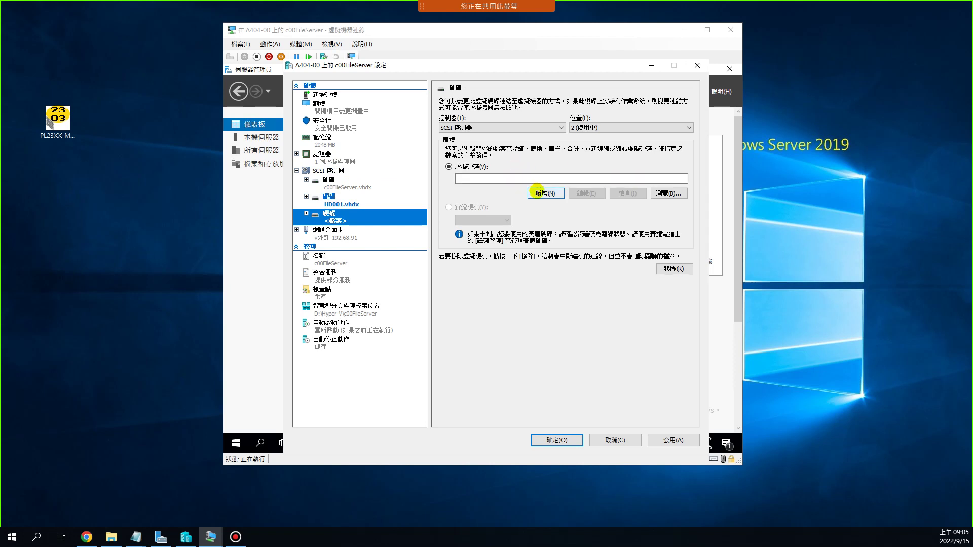
- Start creating another dynamically expanding virtual hard disk for the empty drive and name it HD002.vhdx
left_click(538, 193)
left_click(564, 376)
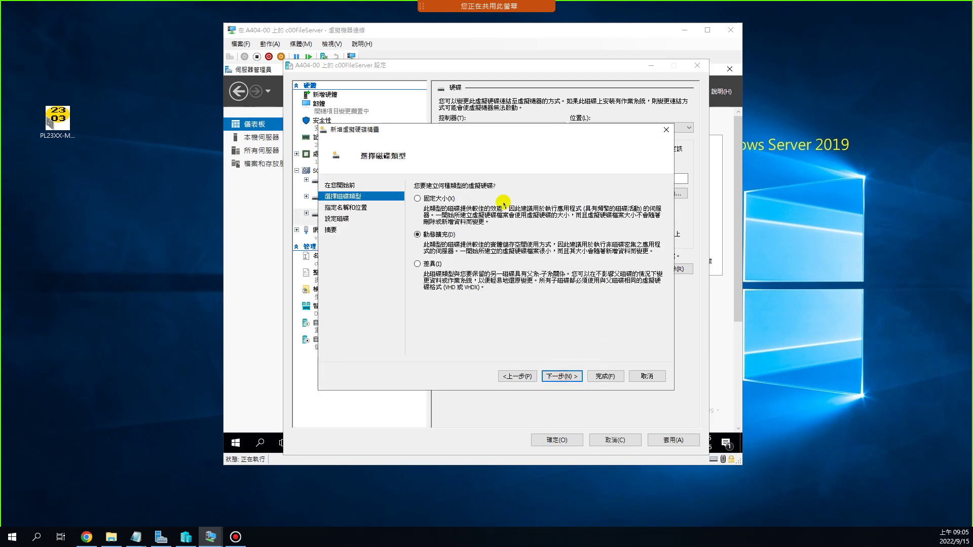
left_click(556, 377)
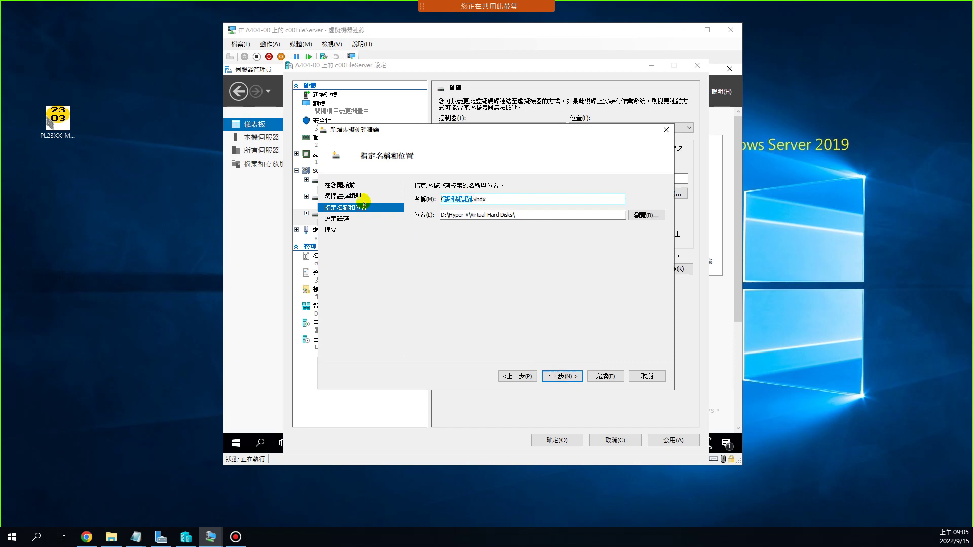
type("HD00")
mouse_move(362, 2)
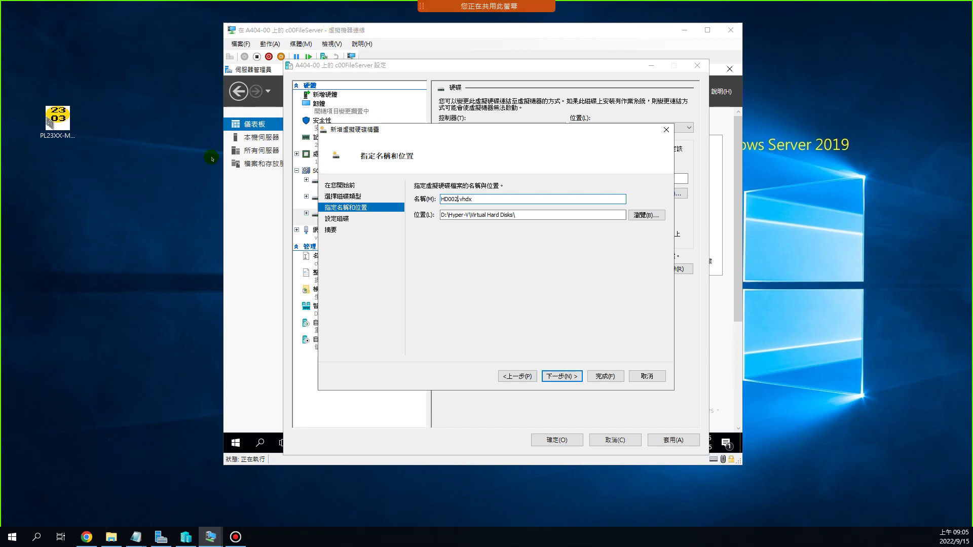
- Set the storage location of HD002.vhdx to D:\Hyper-V\c00FileServer\Virtual Hard Disks\
left_click(645, 215)
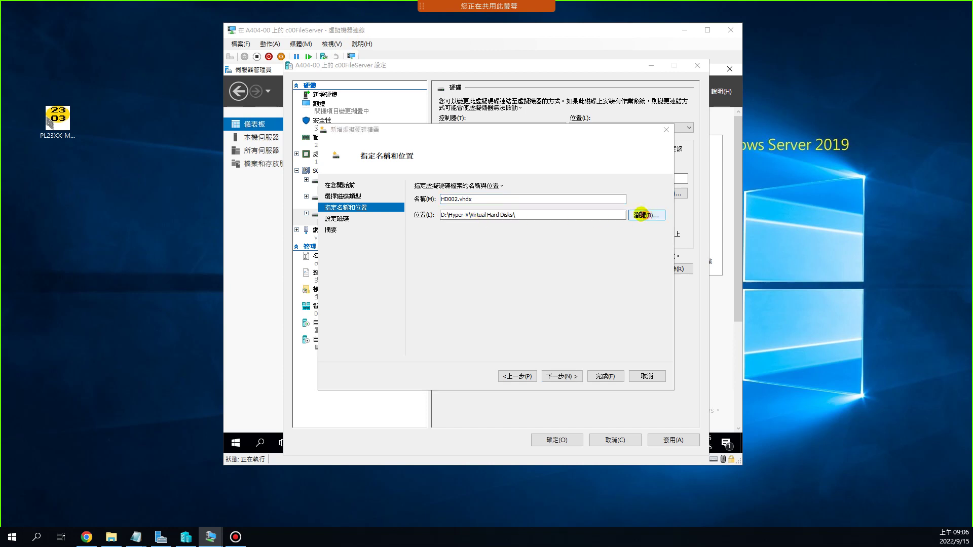
left_click(479, 160)
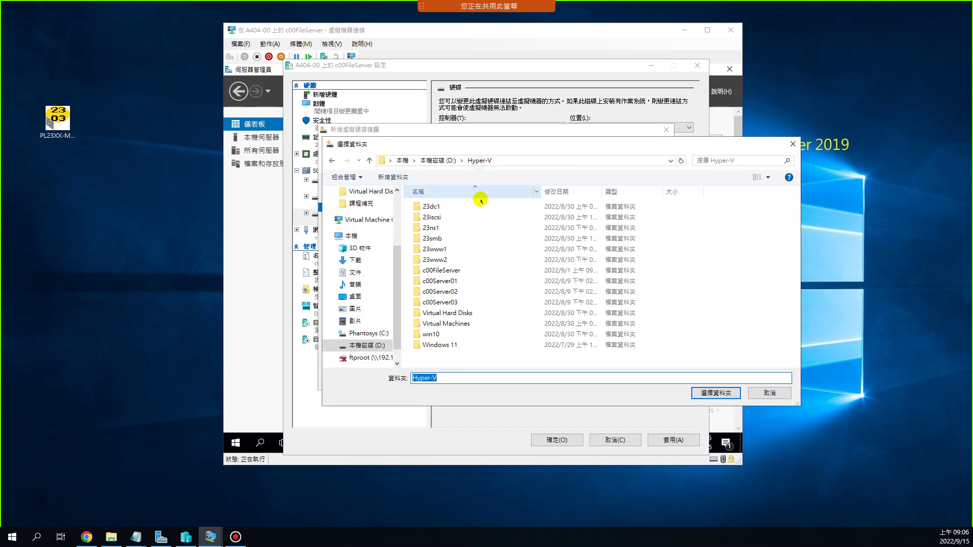
double_click(449, 269)
left_click(465, 206)
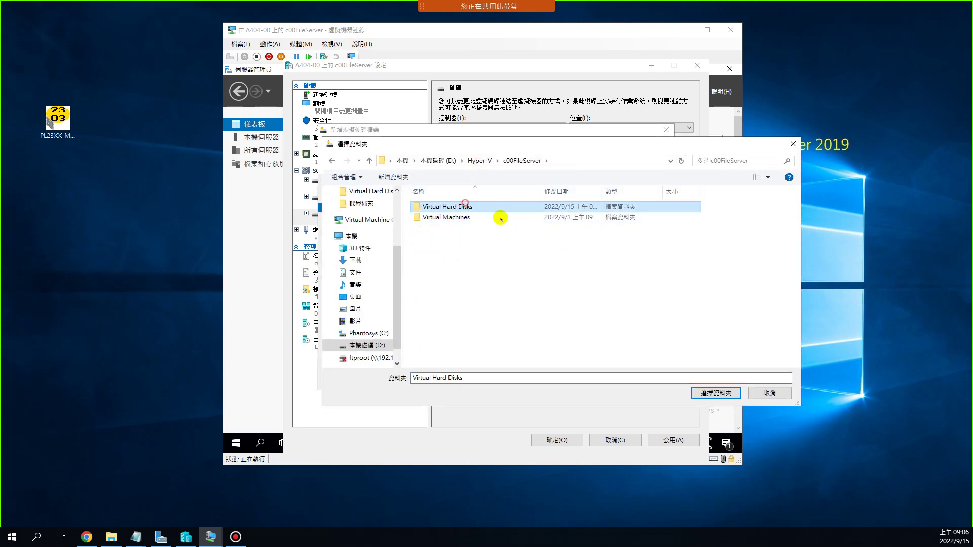
left_click(707, 393)
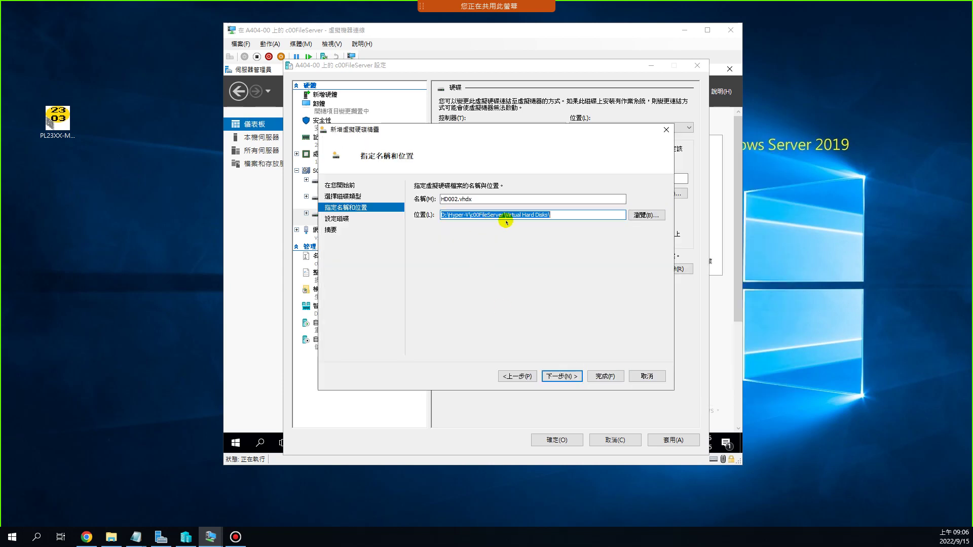
left_click(559, 213)
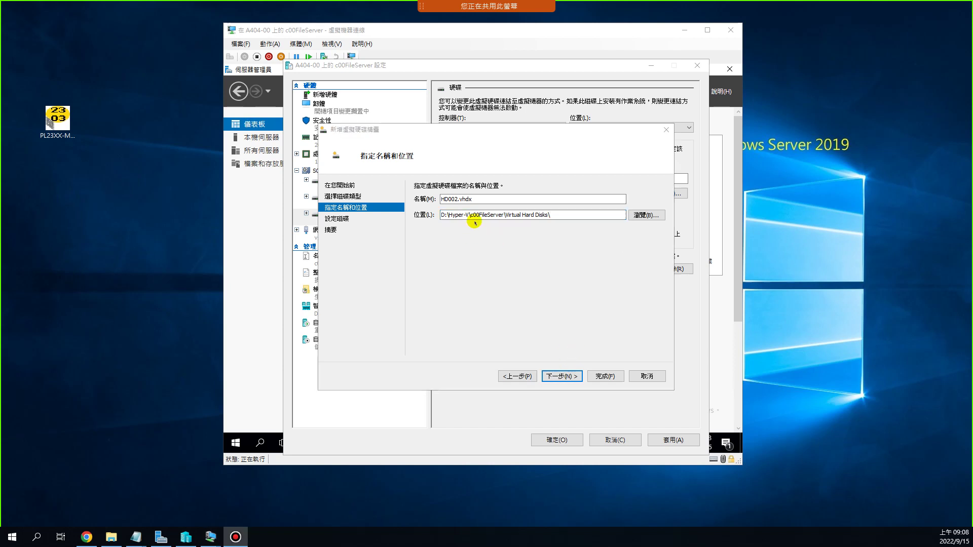
- Make HD002.vhdx a new blank virtual hard disk of 25 GB and finish creating it
left_click(467, 199)
left_click(562, 375)
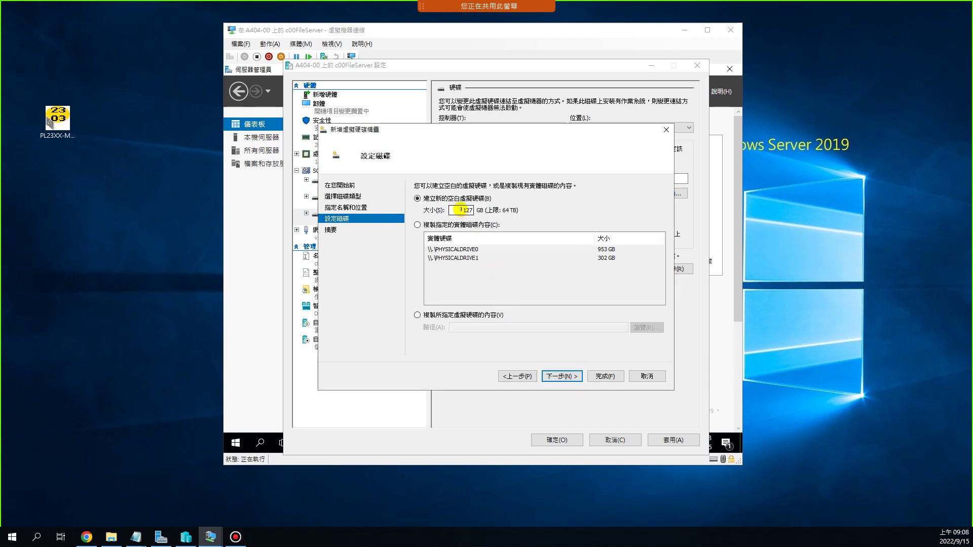
double_click(464, 210)
left_click(568, 375)
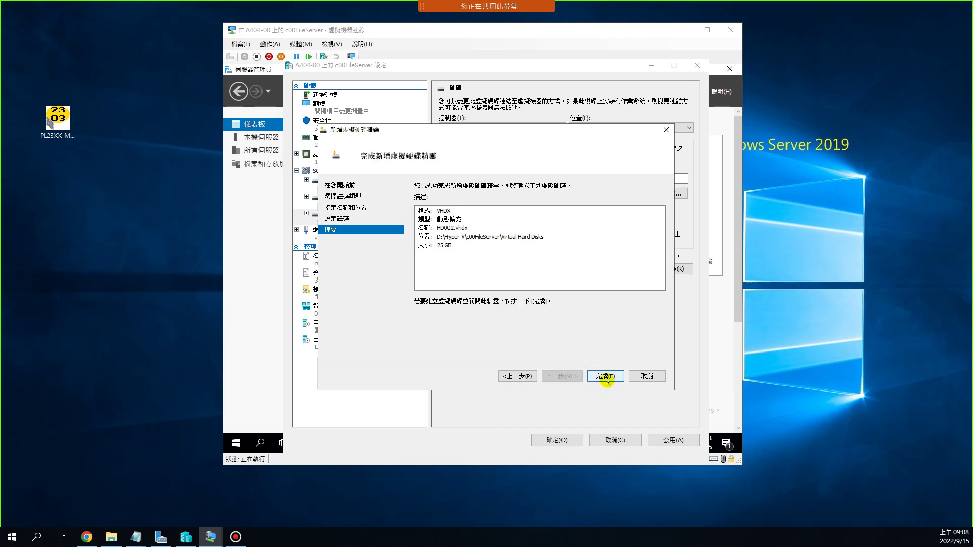
left_click(608, 378)
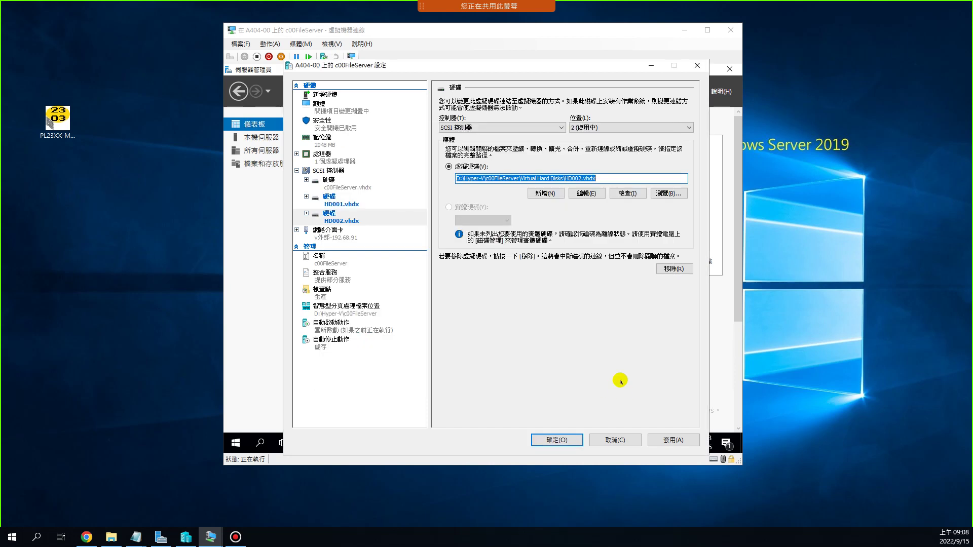
- Add another hard disk drive to the SCSI controller and start creating a dynamically expanding virtual hard disk named HD003.vhdx for it
left_click(328, 170)
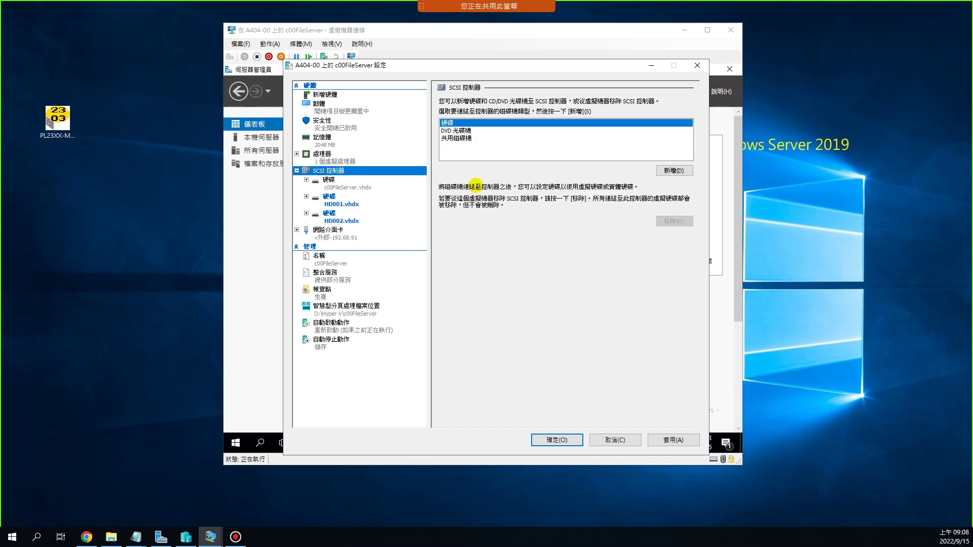
left_click(671, 171)
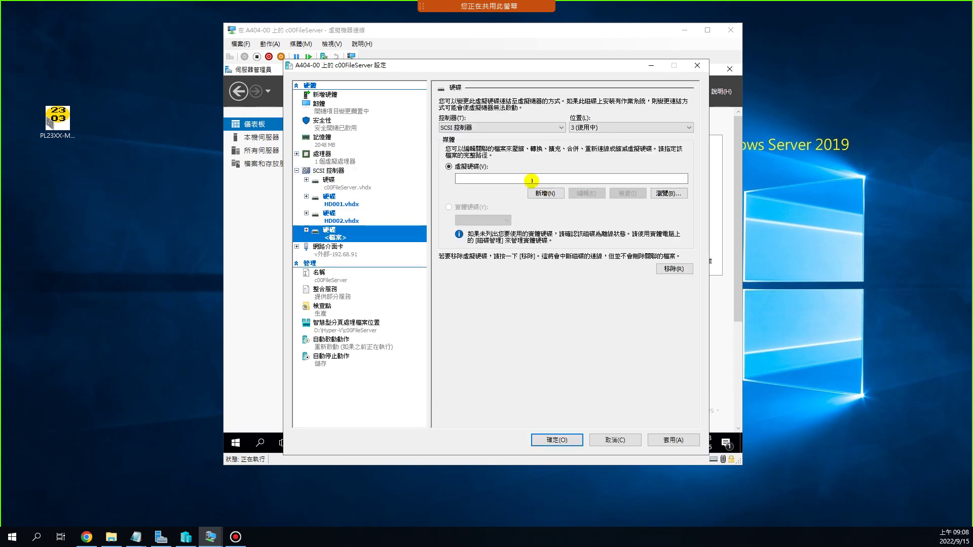
left_click(559, 193)
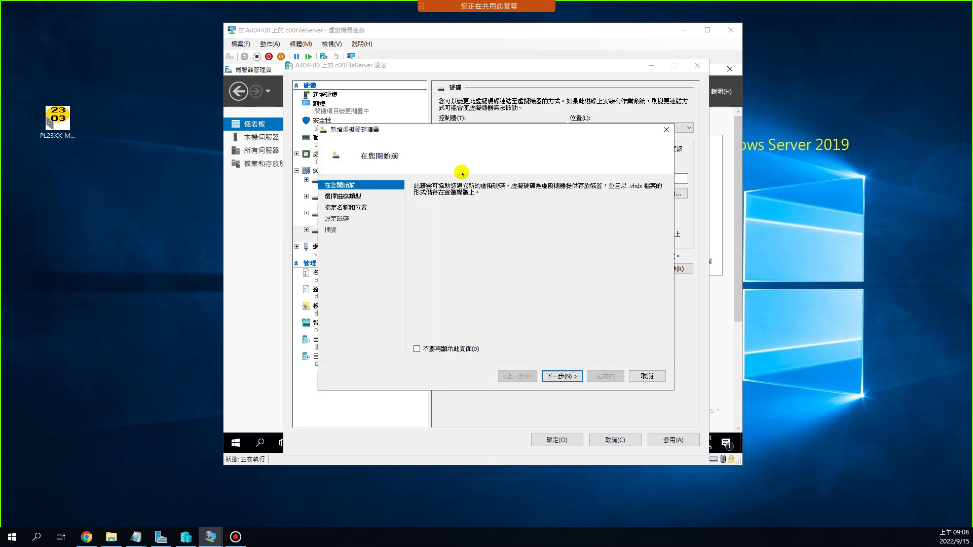
left_click(552, 376)
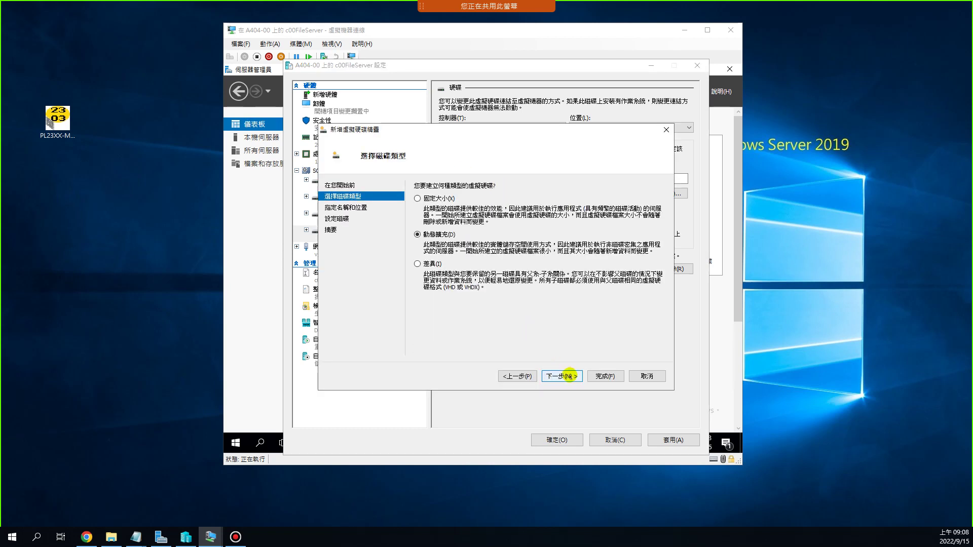
left_click(560, 376)
double_click(469, 198)
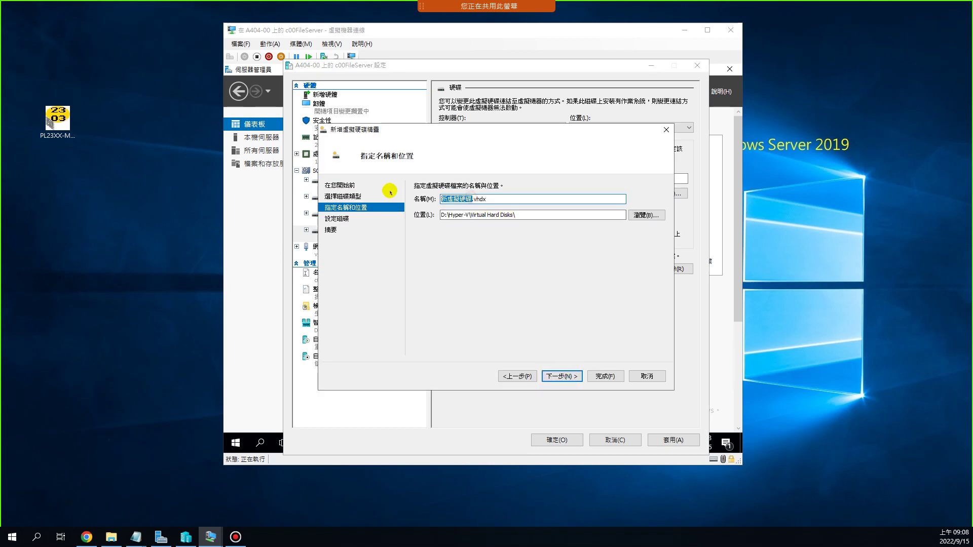
type("HD003")
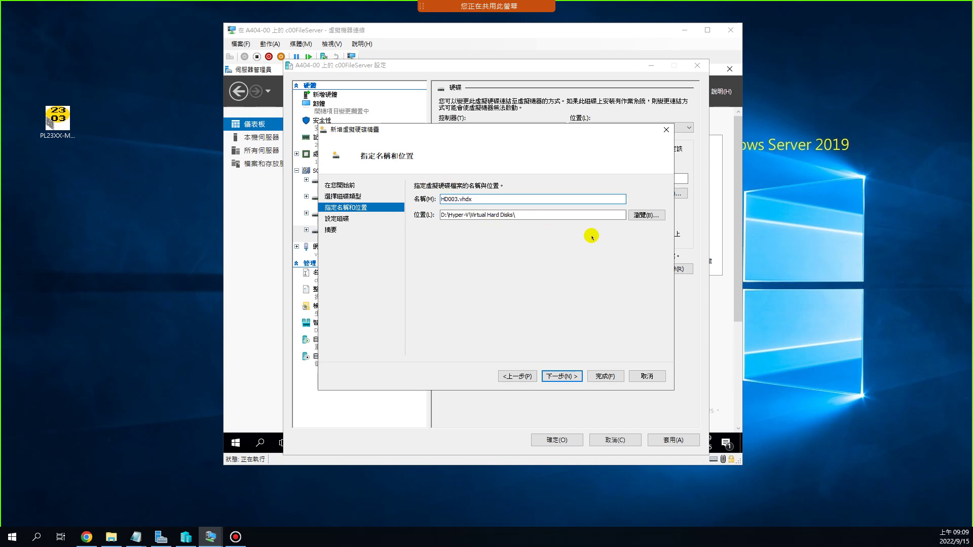
- Set the storage location of HD003.vhdx to D:\Hyper-V\c00FileServer\Virtual Hard Disks\
left_click(646, 215)
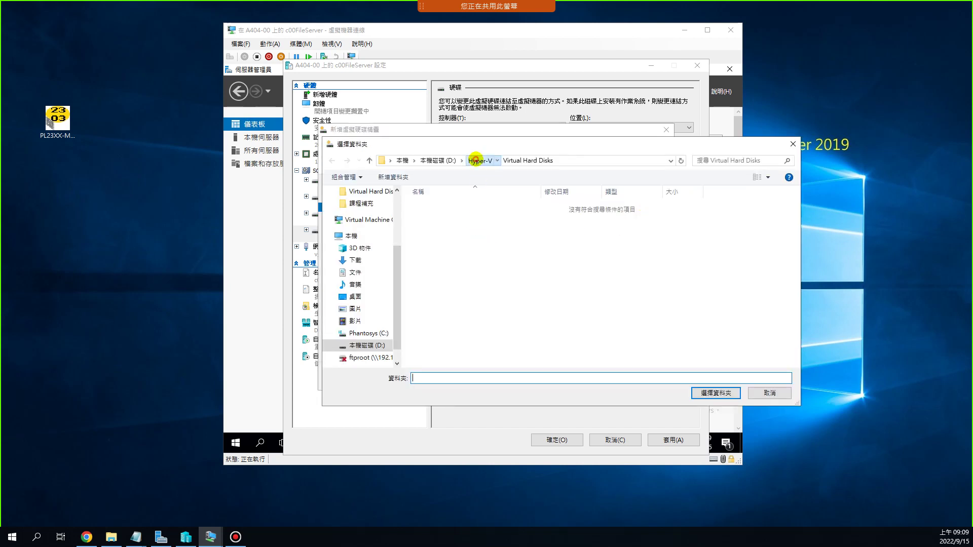
left_click(479, 161)
double_click(446, 269)
double_click(456, 205)
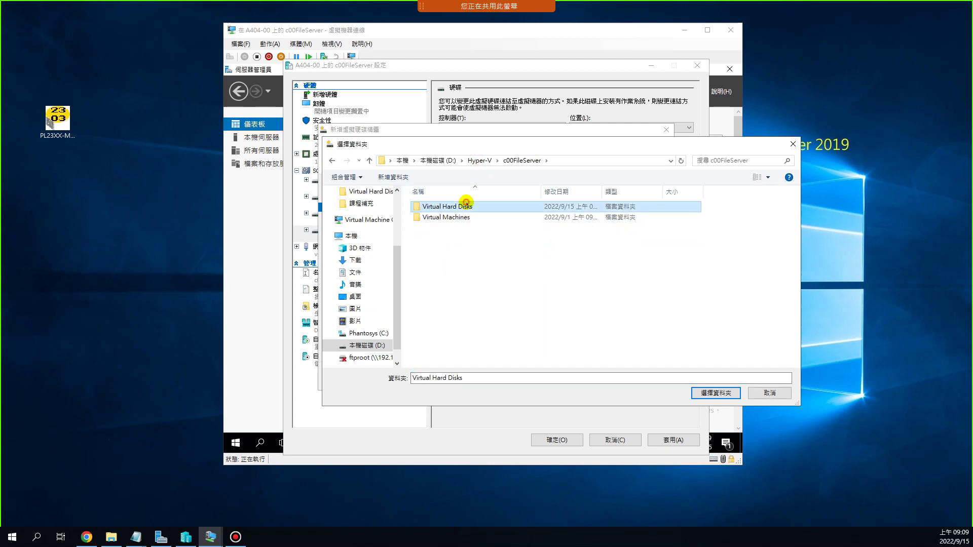
left_click(715, 393)
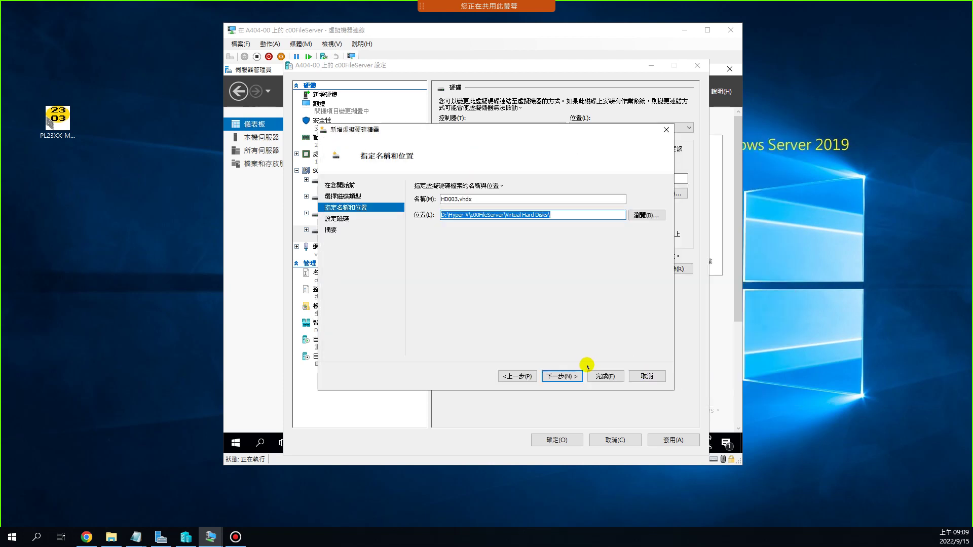
left_click(572, 215)
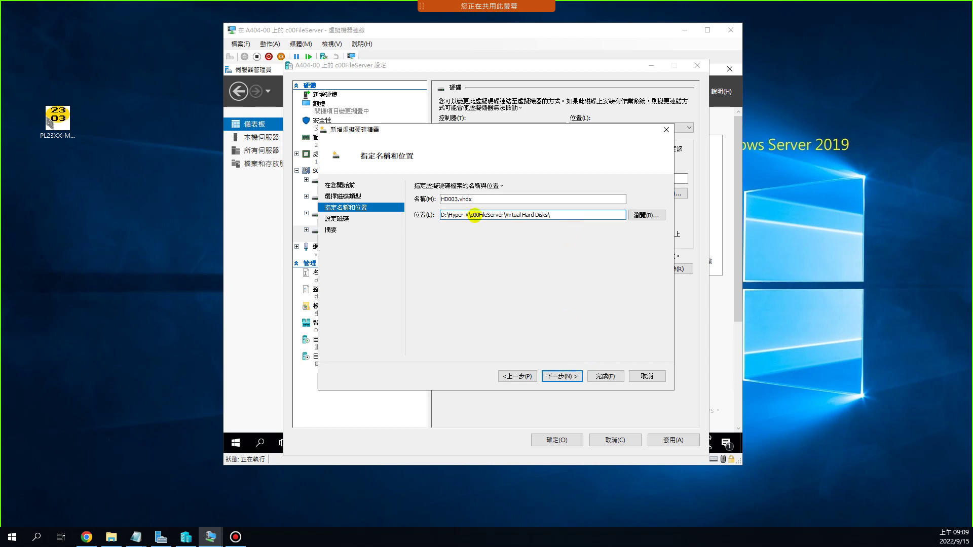
- Make HD003.vhdx a new blank virtual hard disk of 30 GB and finish creating it
left_click(567, 375)
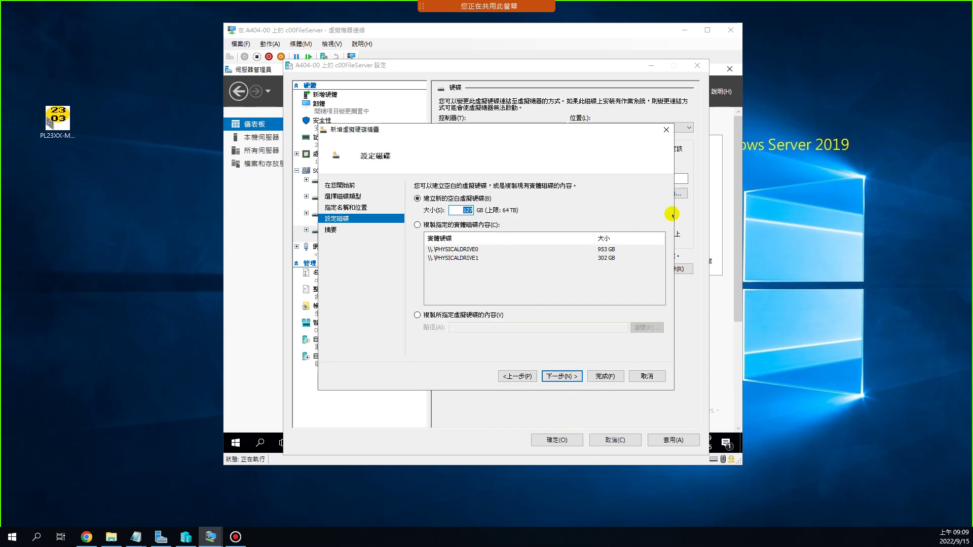
type("30")
left_click(557, 375)
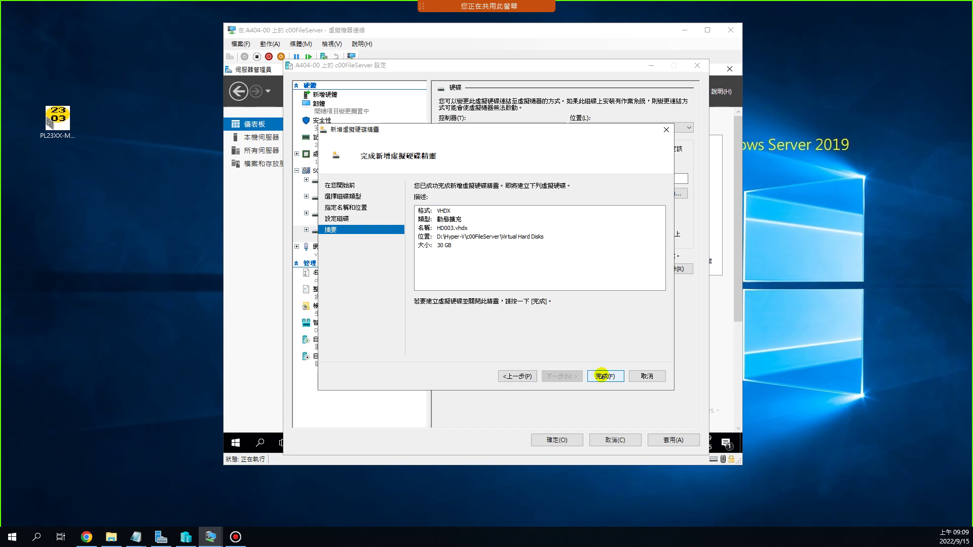
left_click(601, 376)
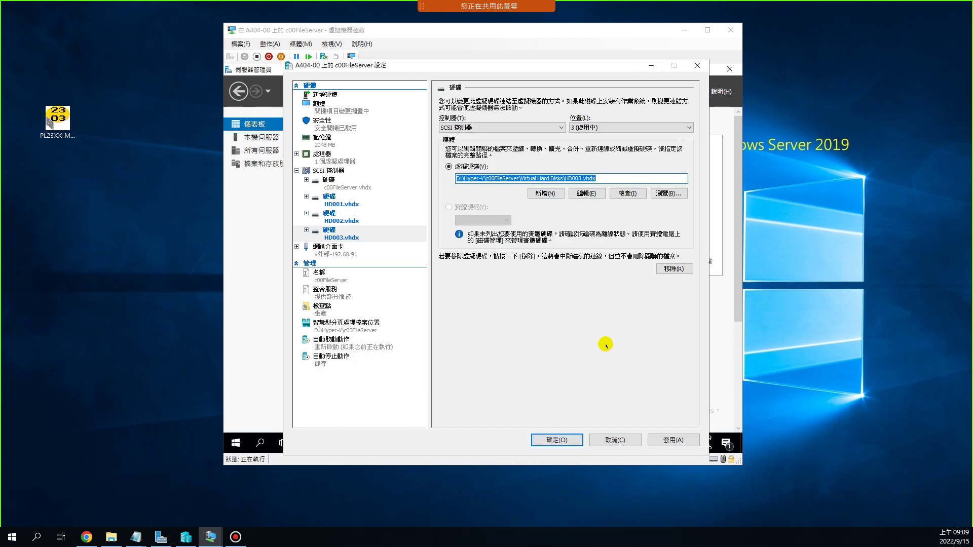
- Check the controller location and file path of each drive on the SCSI controller, from c00FileServer.vhdx to HD003.vhdx
left_click(327, 198)
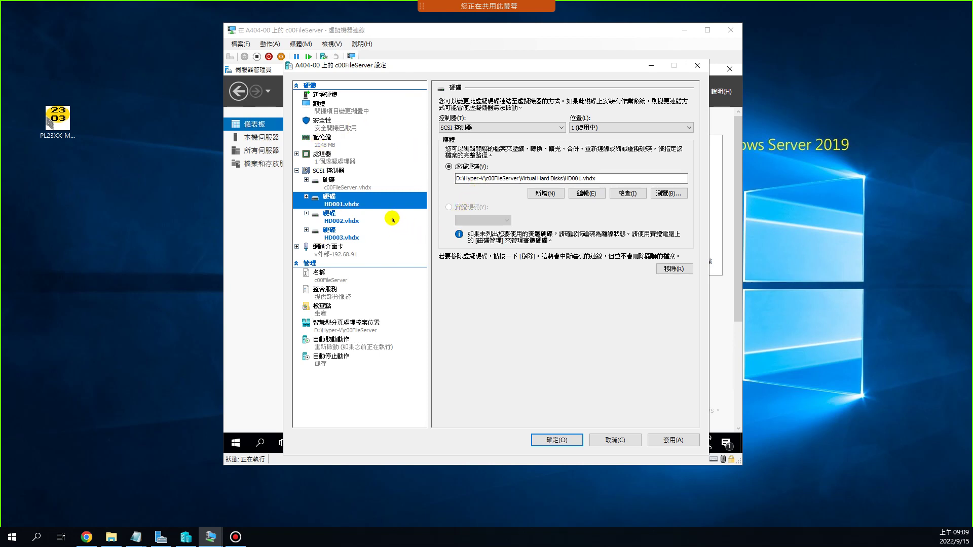
left_click(337, 183)
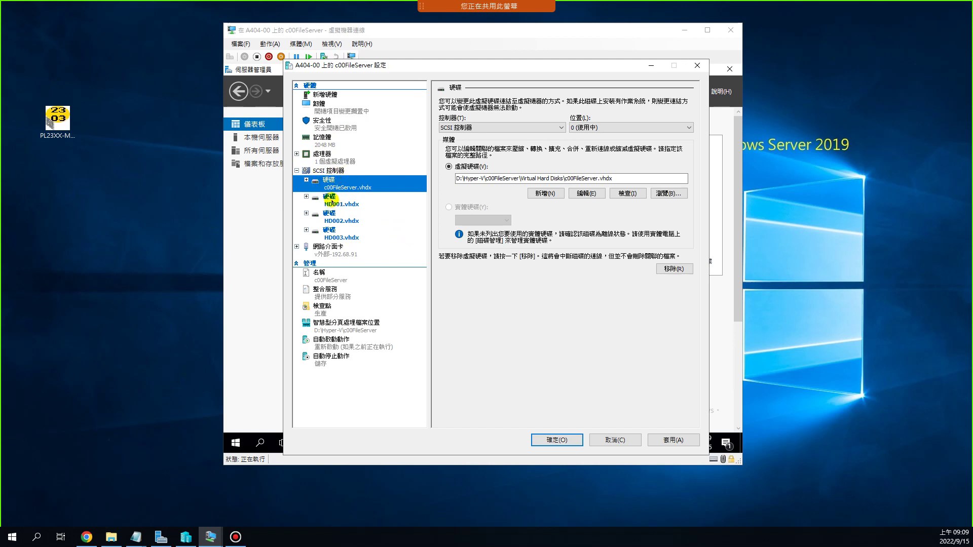
left_click(330, 201)
left_click(336, 217)
left_click(336, 234)
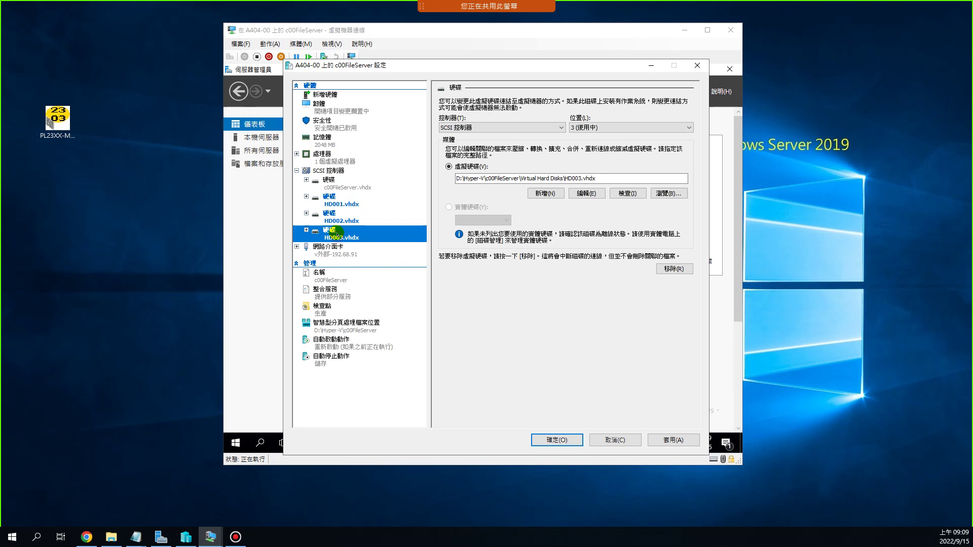
left_click(337, 198)
left_click(339, 213)
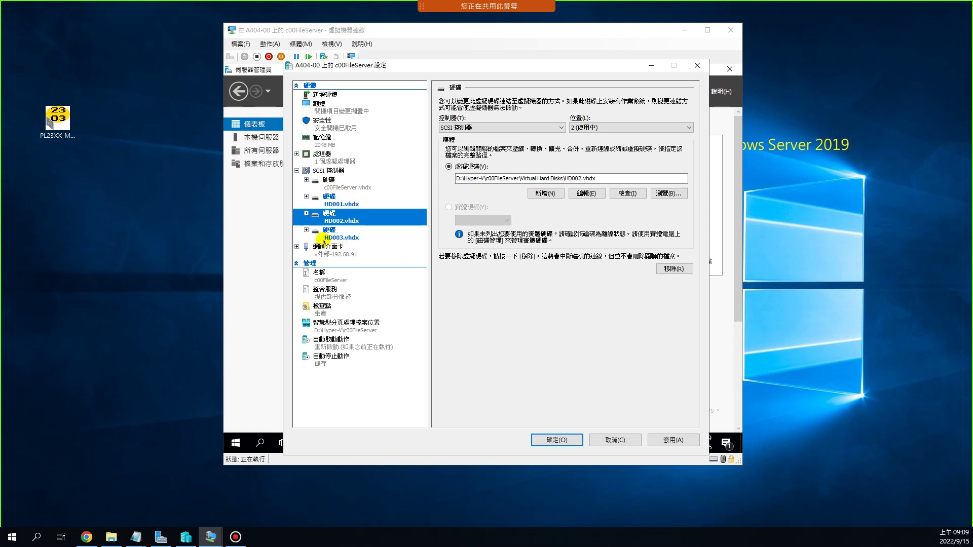
left_click(335, 201)
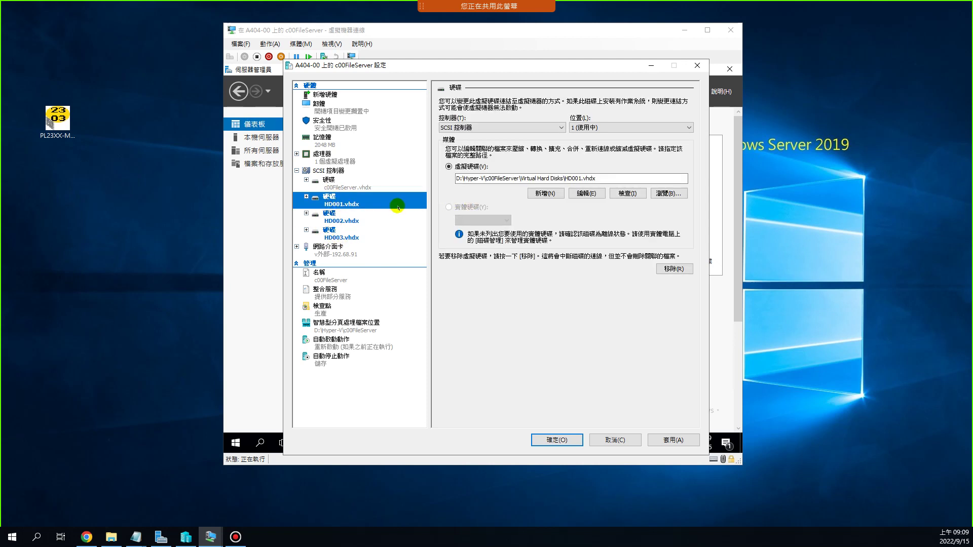
left_click(340, 220)
left_click(343, 237)
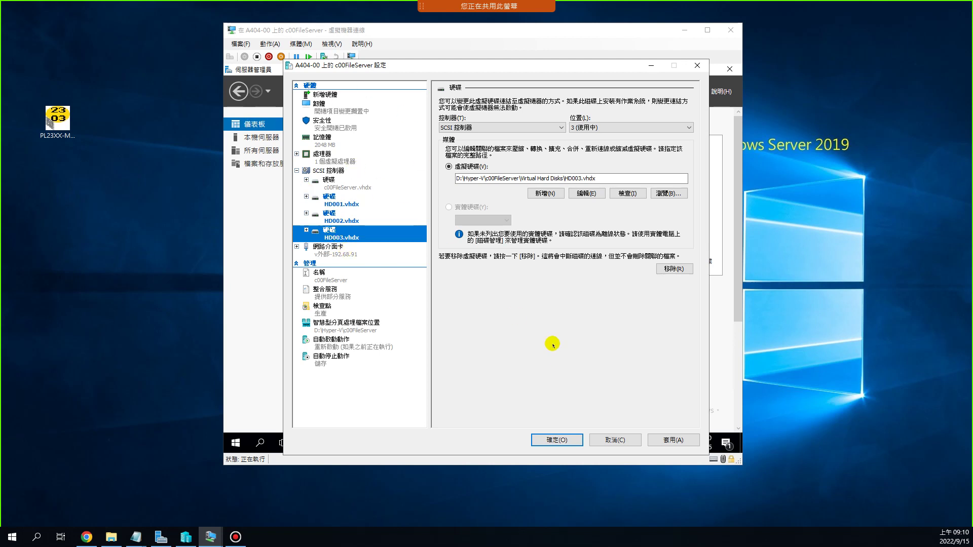
- Save the virtual machine settings and open Disk Management in the guest's Computer Management, enlarging the graphical disk view to show all disks
left_click(552, 436)
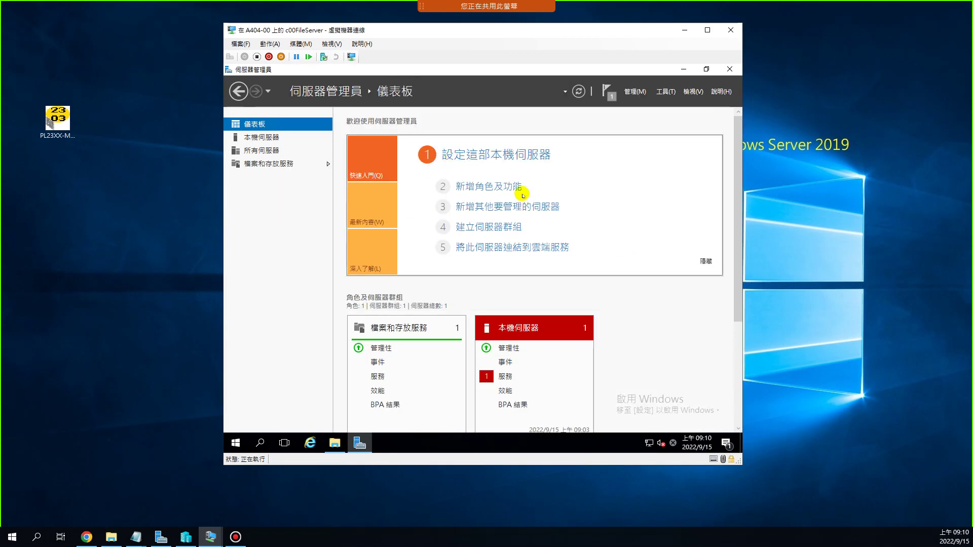
left_click(665, 91)
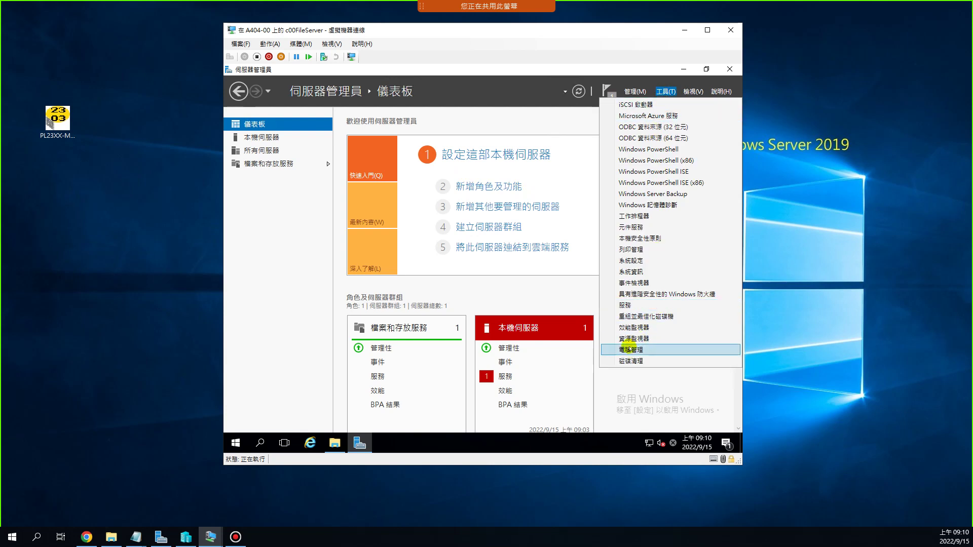
left_click(632, 350)
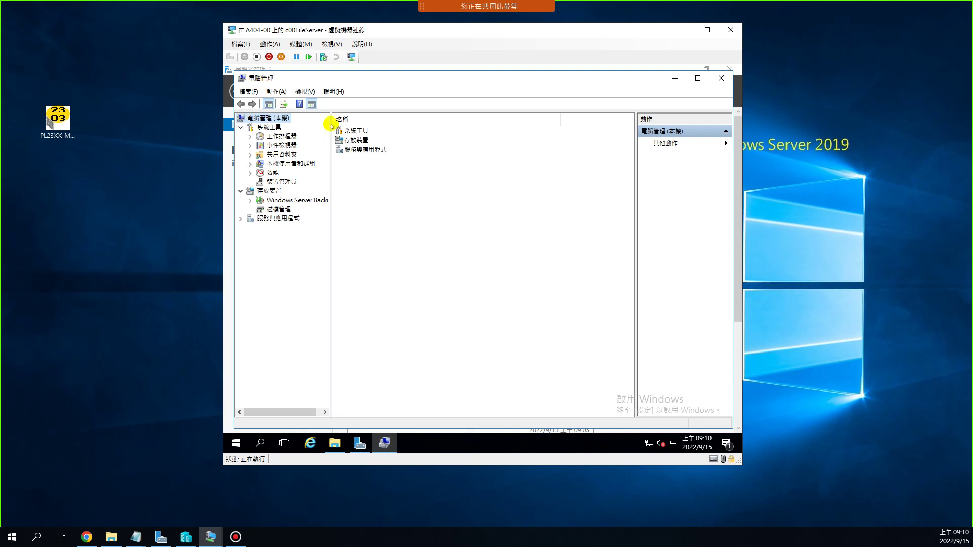
left_click(282, 209)
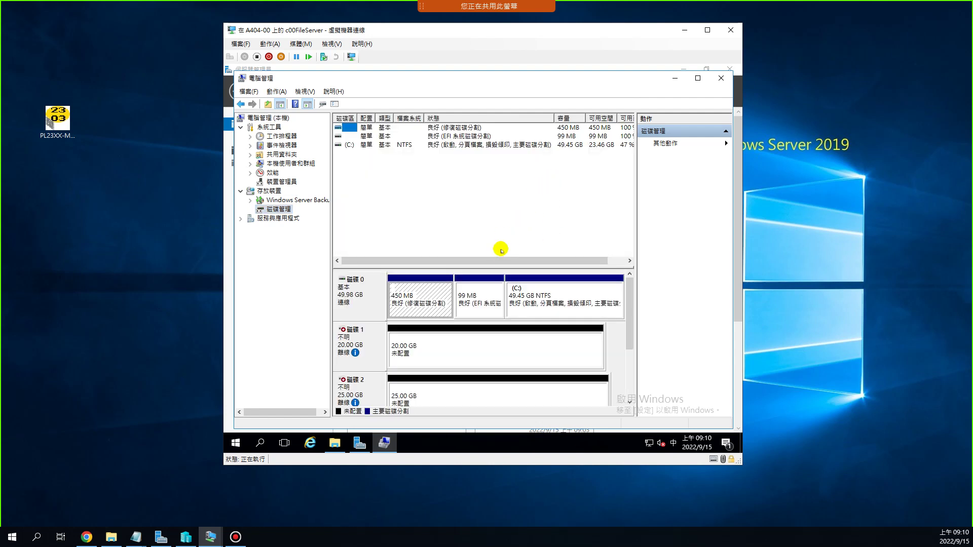
left_click_drag(504, 267, 478, 317)
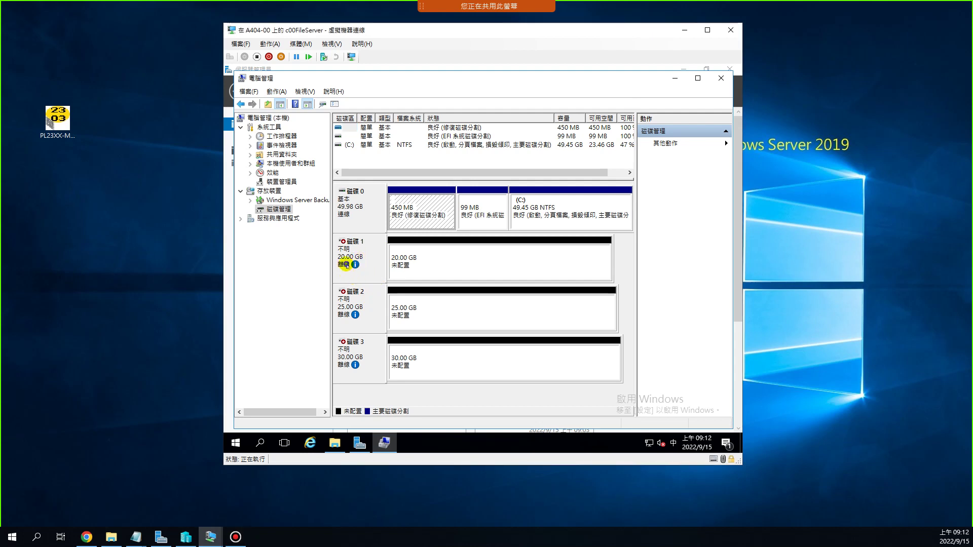
- Bring the offline disks Disk 1, Disk 2 and Disk 3 online
right_click(347, 263)
left_click(360, 267)
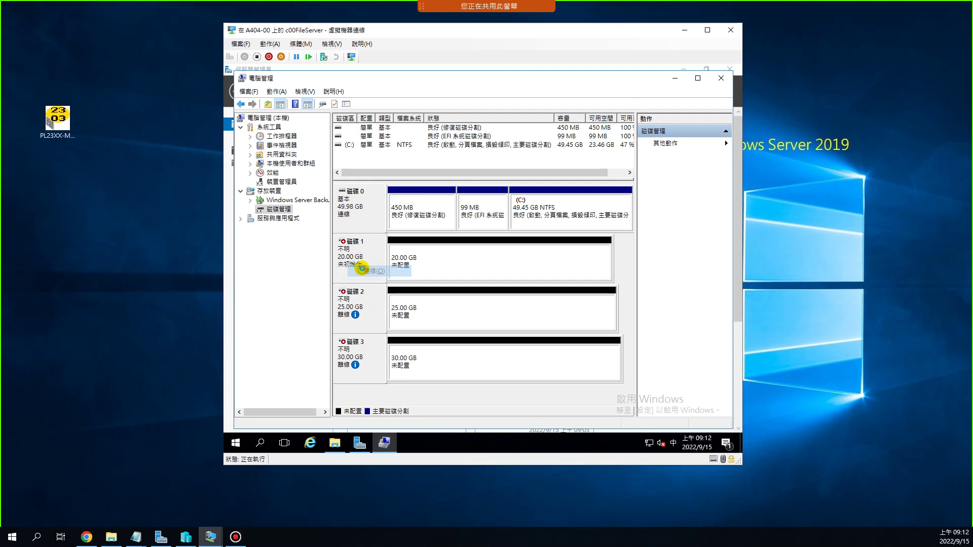
right_click(355, 307)
left_click(363, 309)
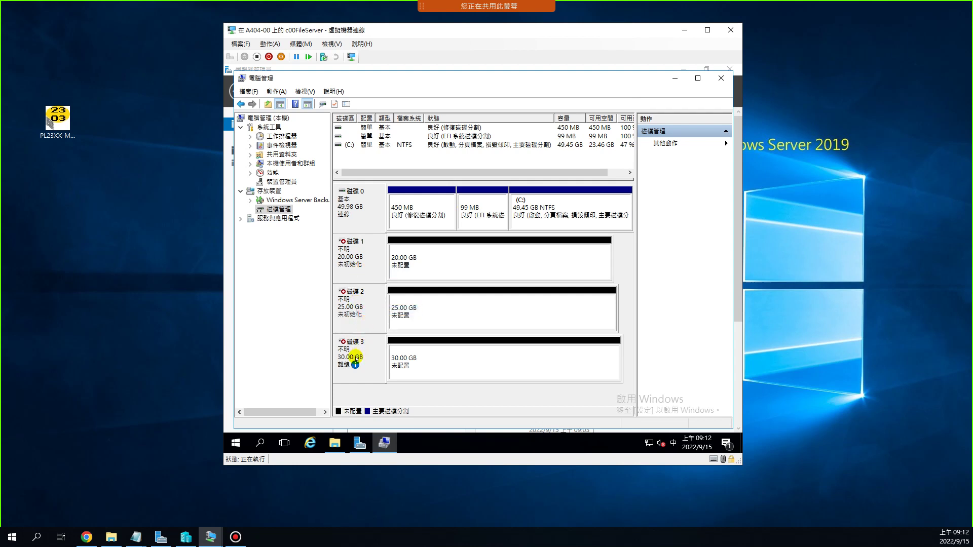
right_click(357, 357)
left_click(364, 363)
- Initialize Disk 1, Disk 2 and Disk 3 together with the GPT partition style
right_click(353, 261)
left_click(378, 265)
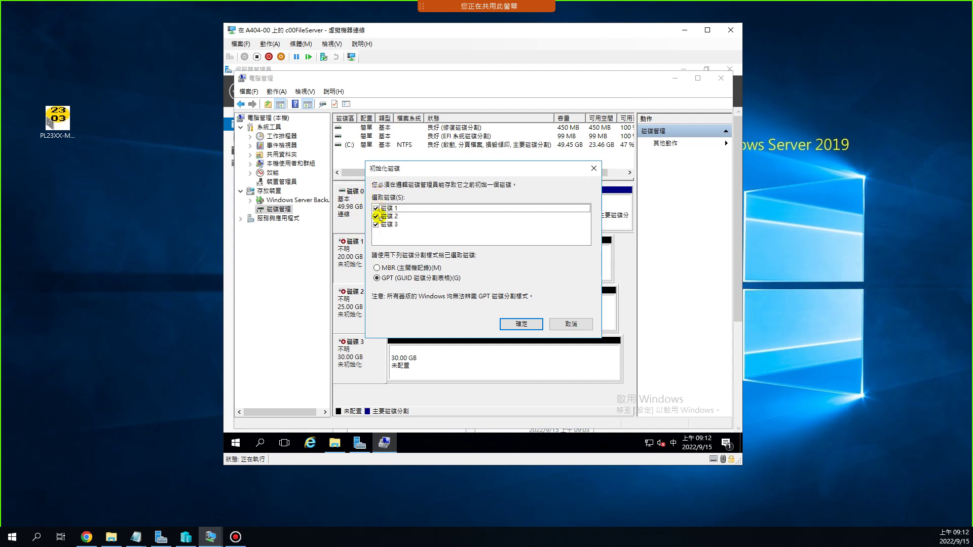
left_click(376, 216)
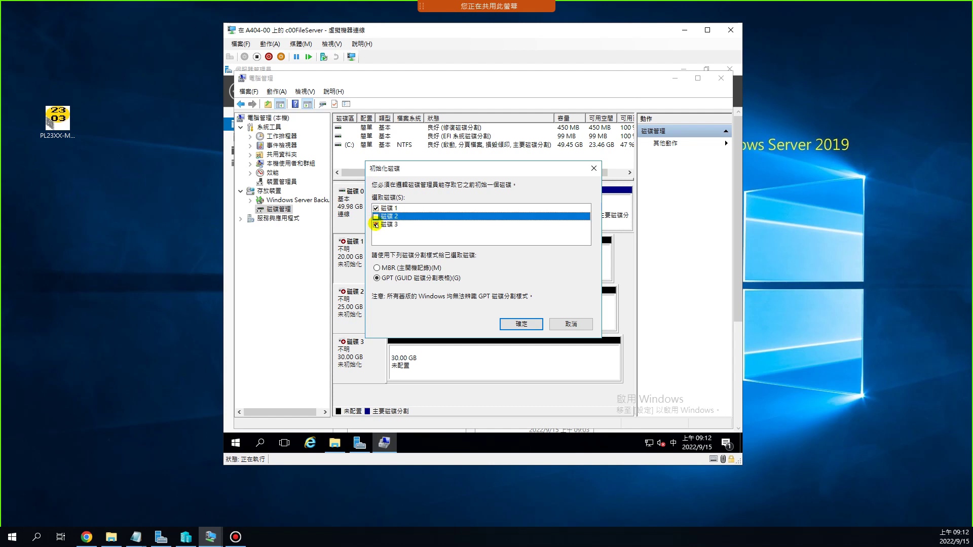
left_click(375, 224)
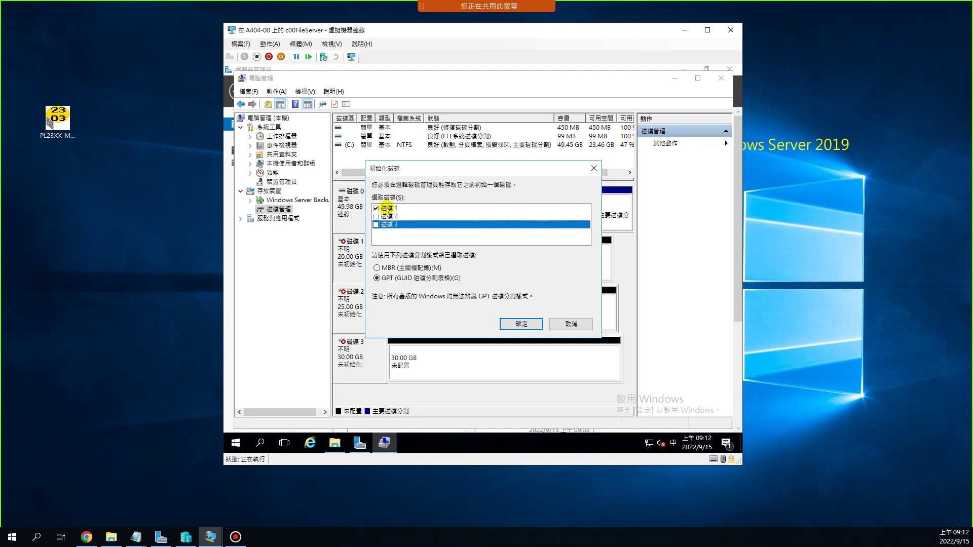
left_click(376, 216)
left_click(376, 224)
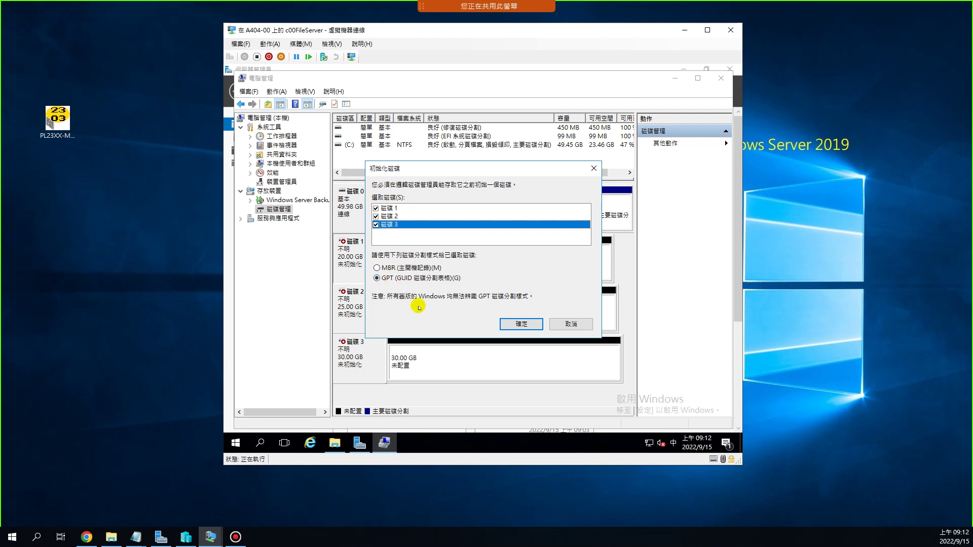
left_click(518, 324)
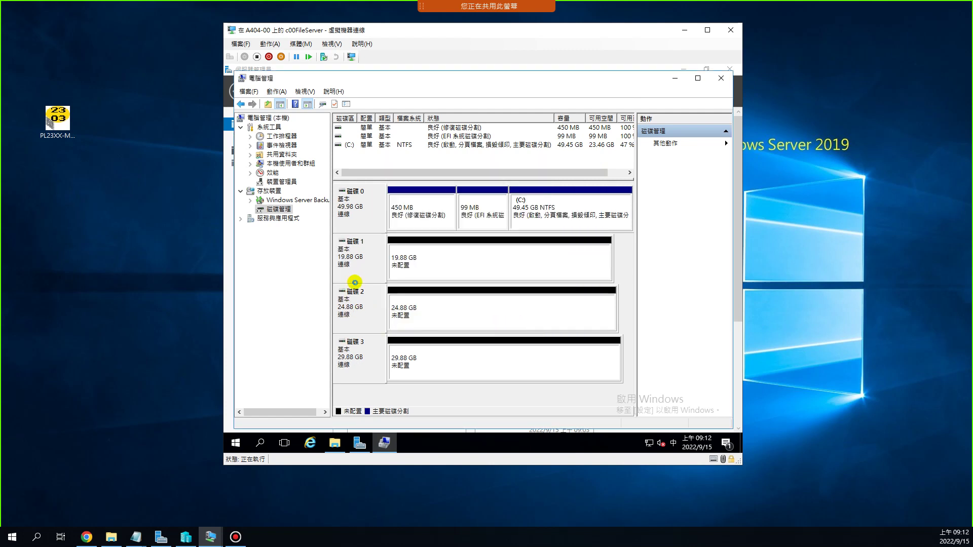
left_click(442, 264)
left_click(452, 306)
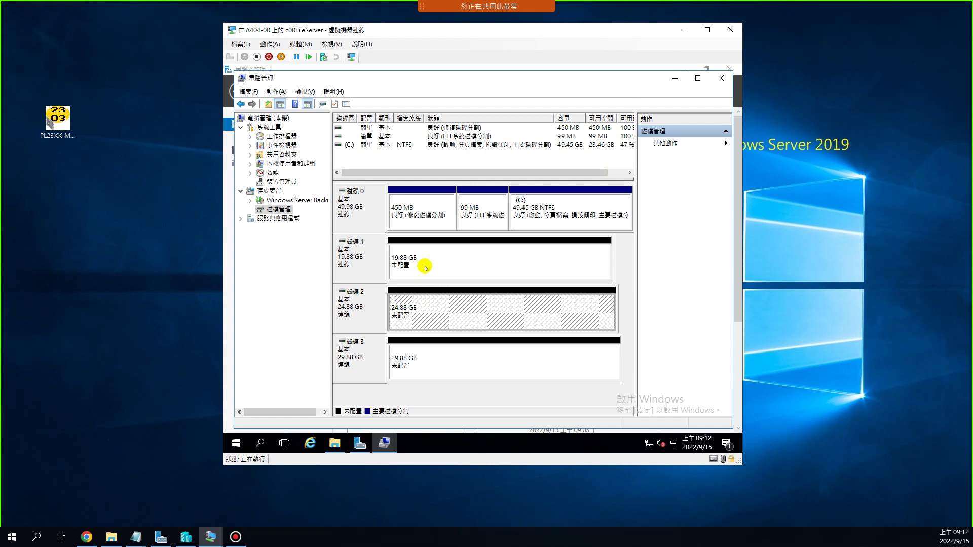
left_click(426, 267)
right_click(424, 262)
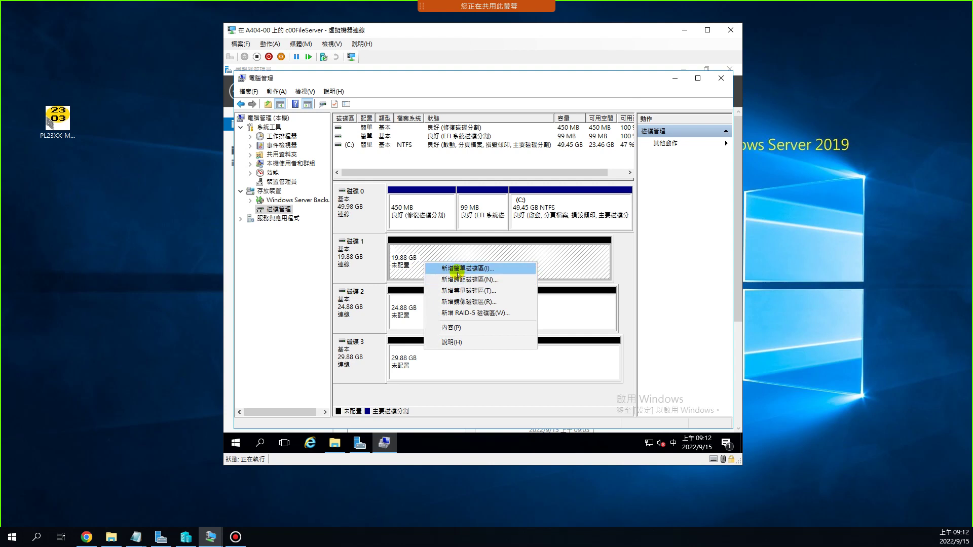
left_click(417, 253)
left_click(450, 303)
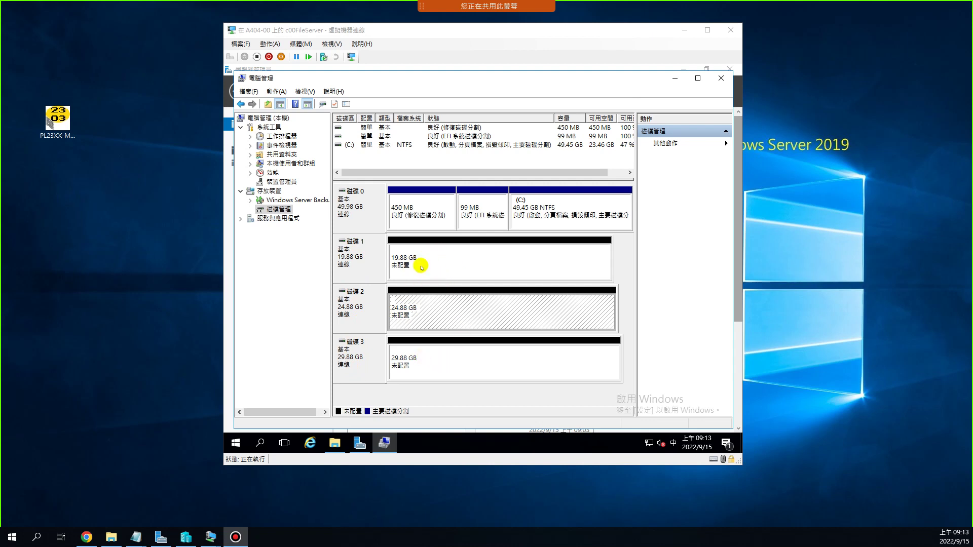
- Minimize Computer Management and view the iSCSI page of File and Storage Services, down to the iSCSI targets section
left_click(674, 78)
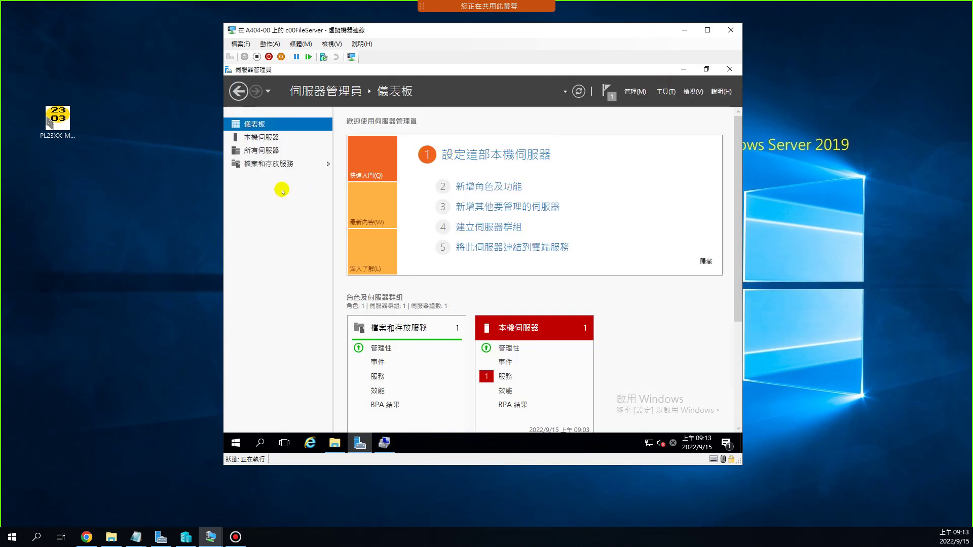
left_click(251, 164)
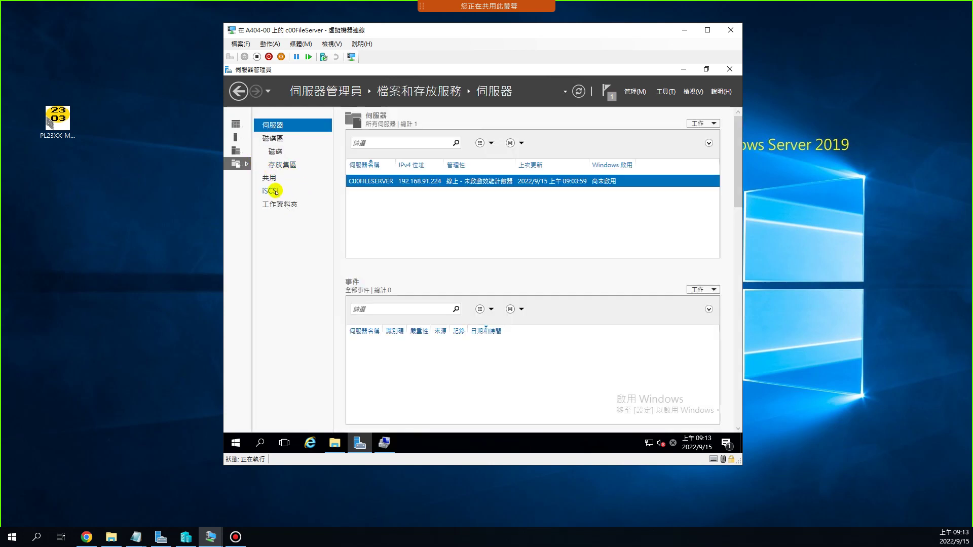
left_click(268, 192)
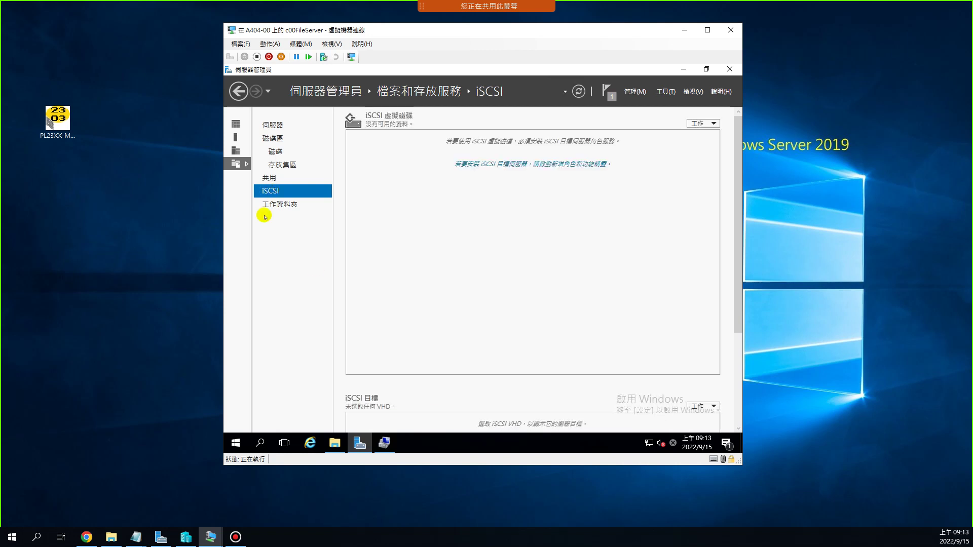
left_click_drag(739, 306, 732, 395)
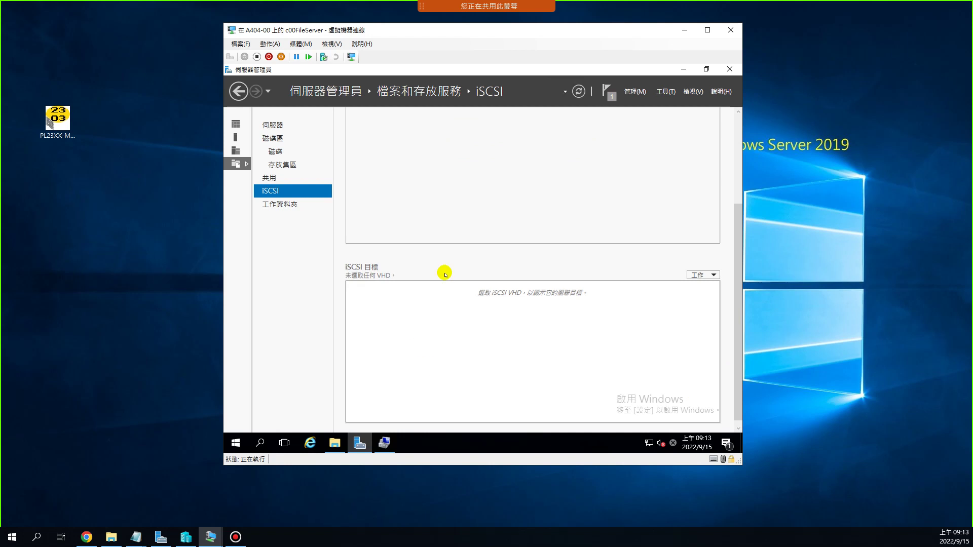
- Look through the Shares, Storage Pools and Disks pages of File and Storage Services, including the storage pool tasks, and return to the iSCSI page
left_click(269, 177)
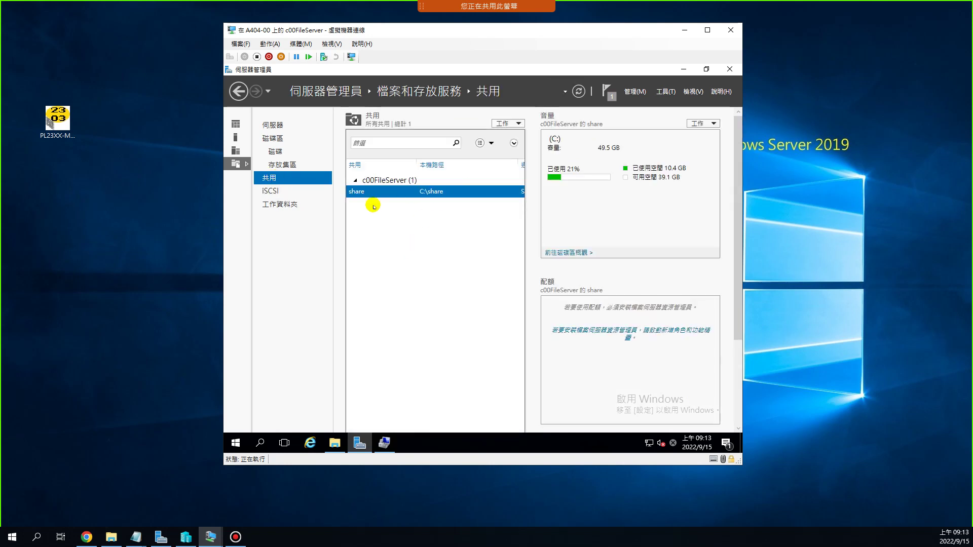
left_click(280, 165)
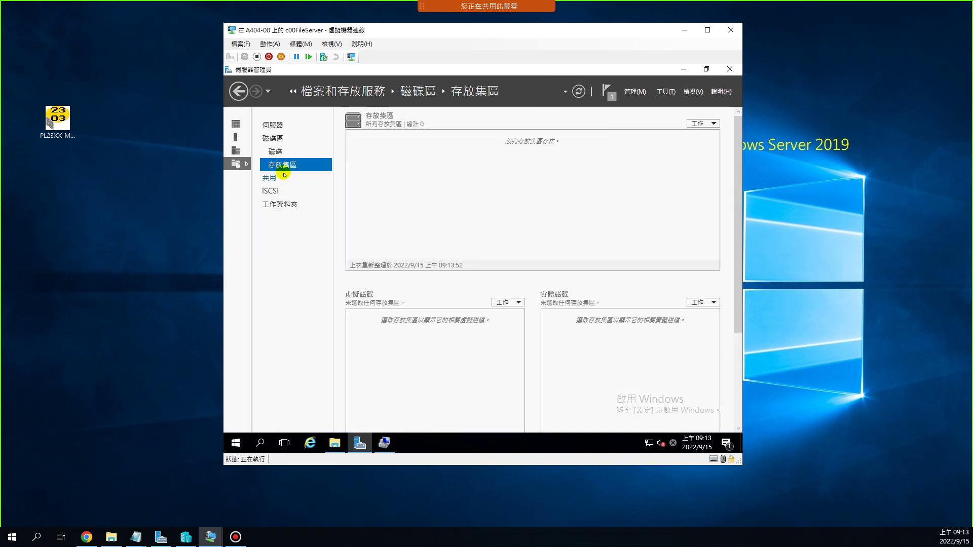
left_click(276, 152)
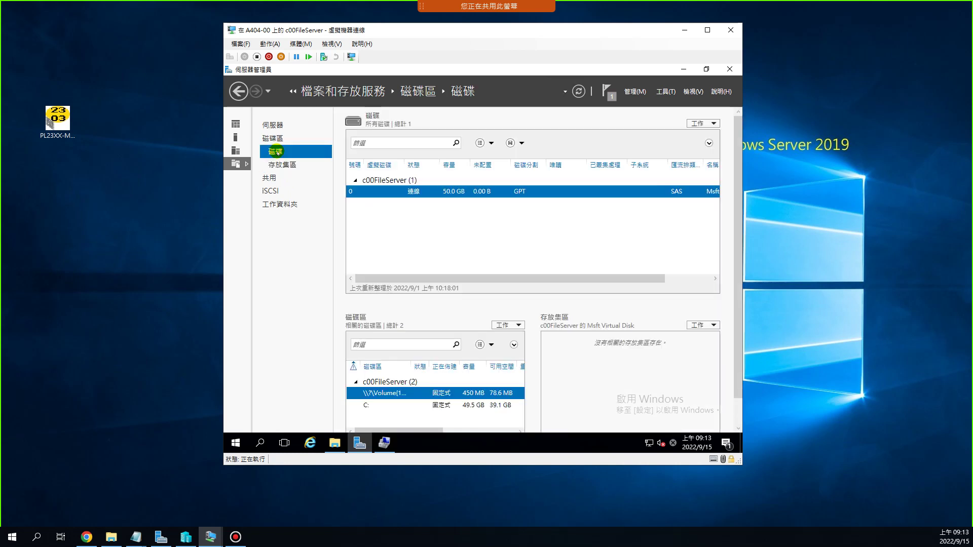
left_click(280, 166)
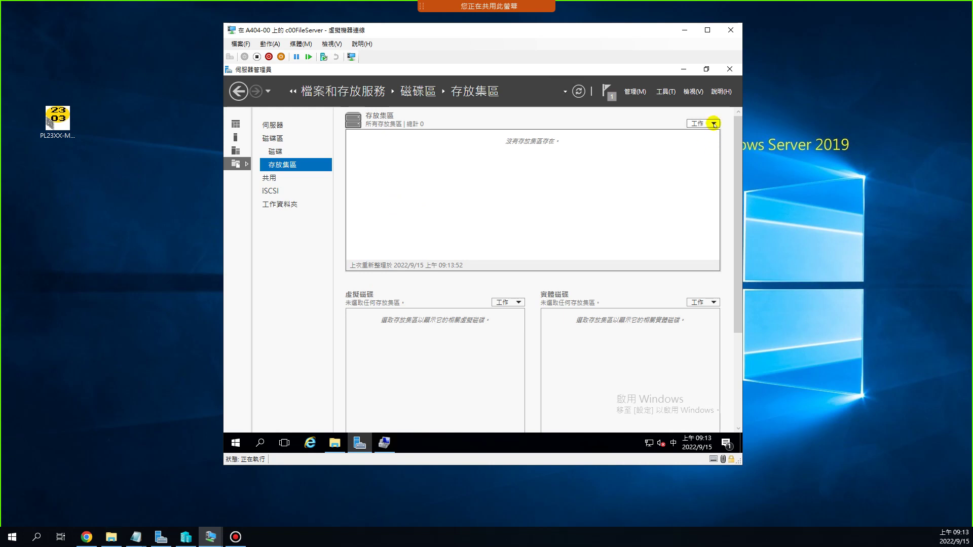
left_click(705, 124)
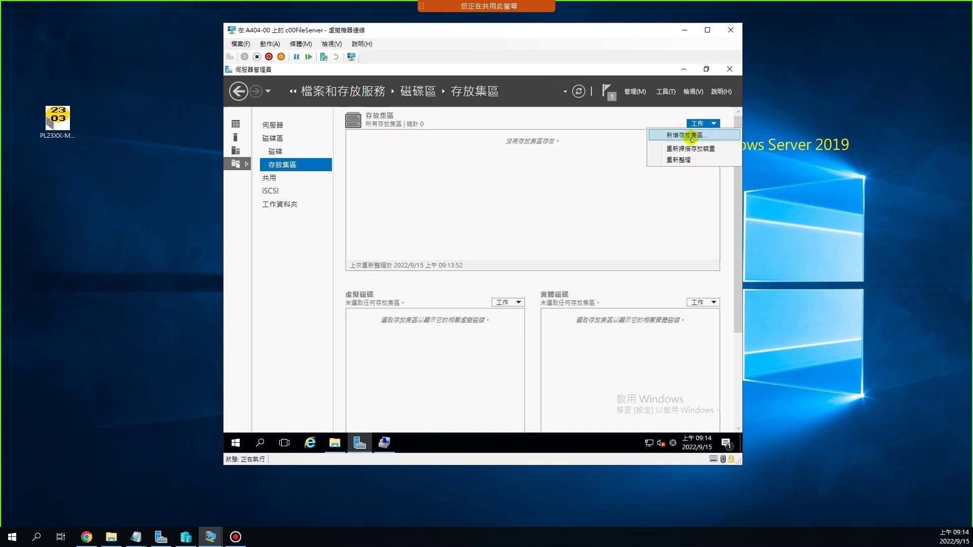
left_click(546, 184)
left_click(265, 179)
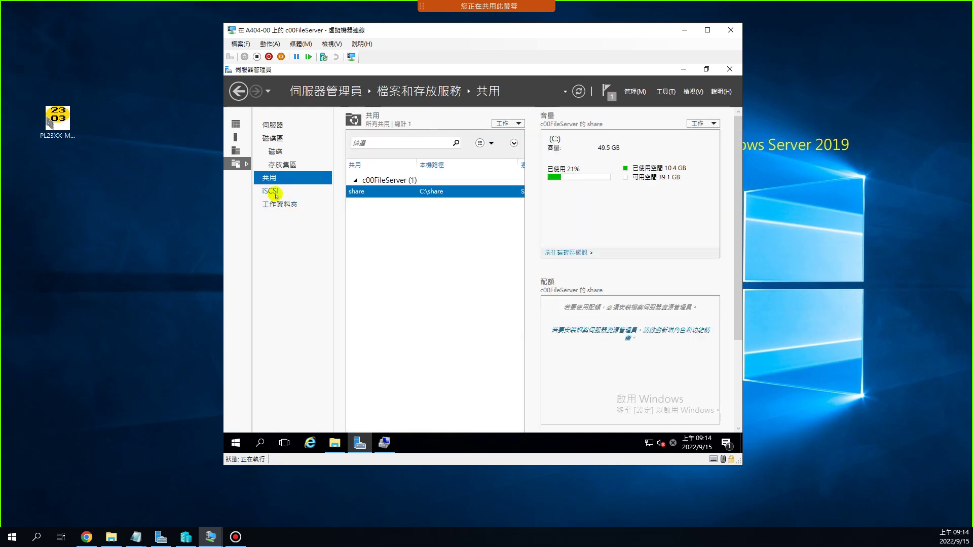
left_click(270, 192)
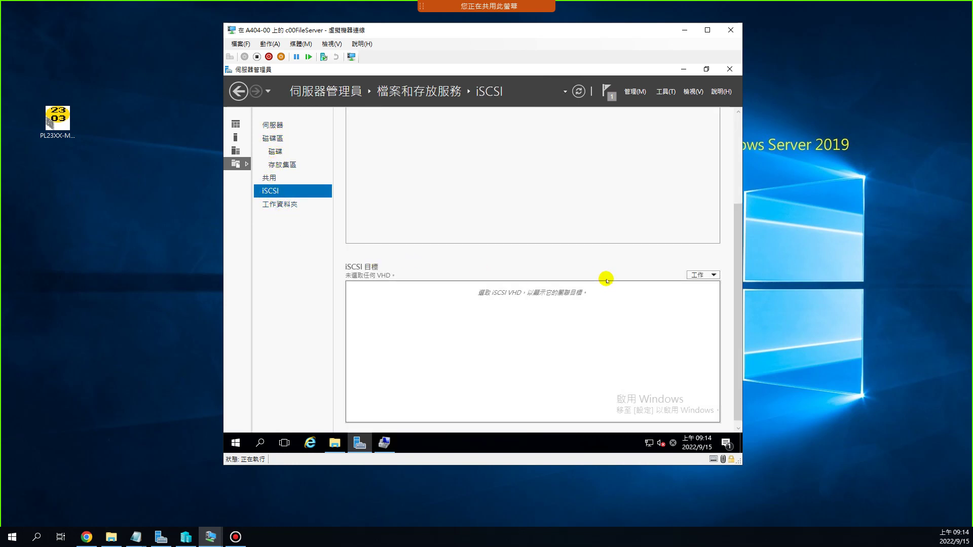
left_click_drag(735, 261, 739, 244)
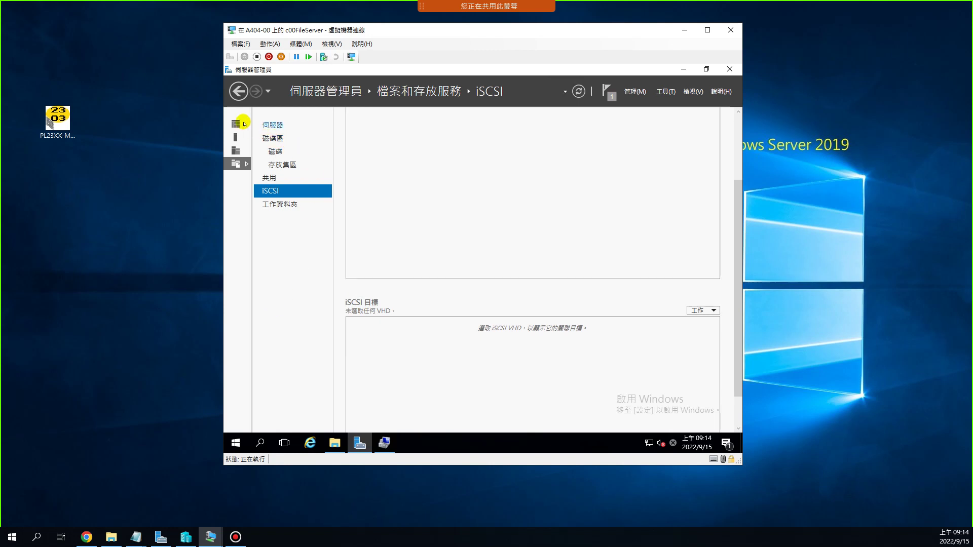
- Start adding roles and features from the dashboard, choosing role-based or feature-based installation on c00FileServer, and proceed to the server roles selection
left_click(236, 125)
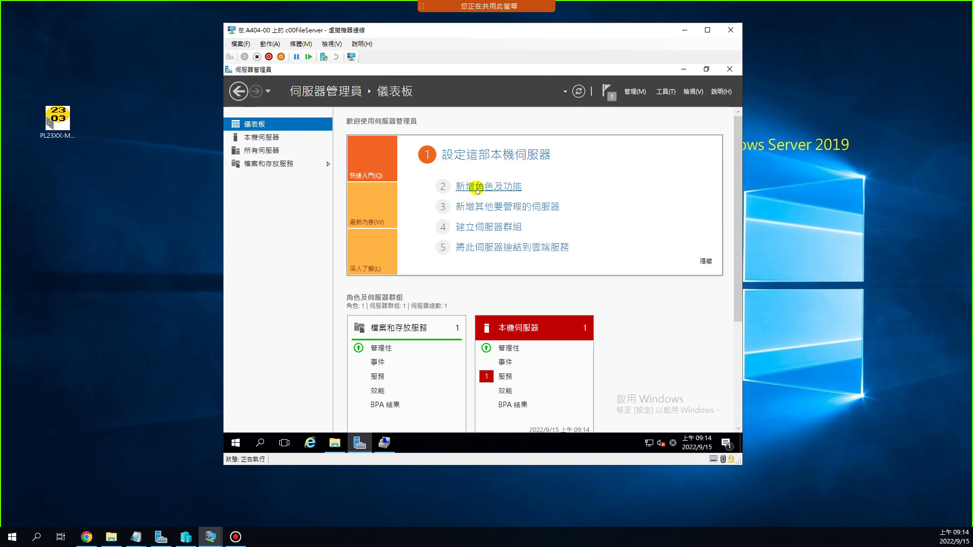
left_click(476, 189)
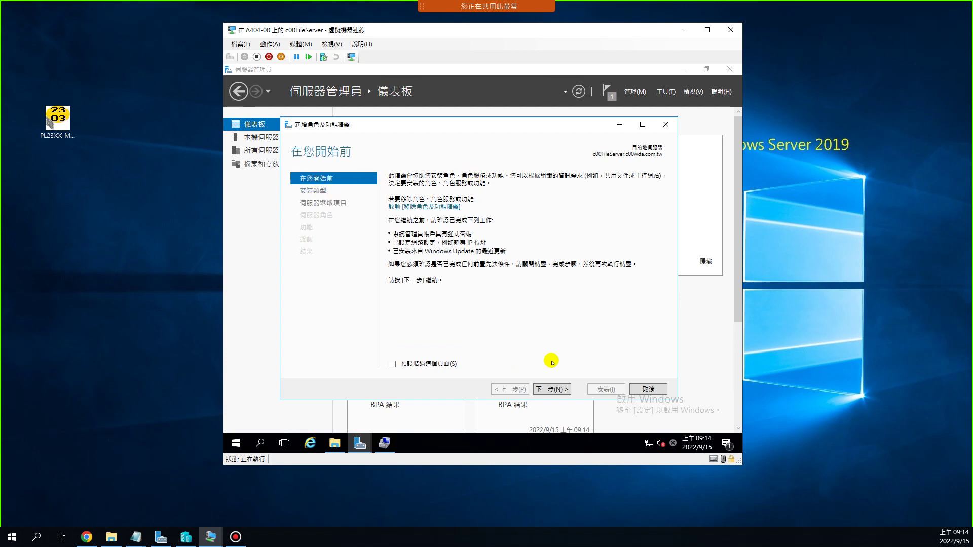
left_click(549, 389)
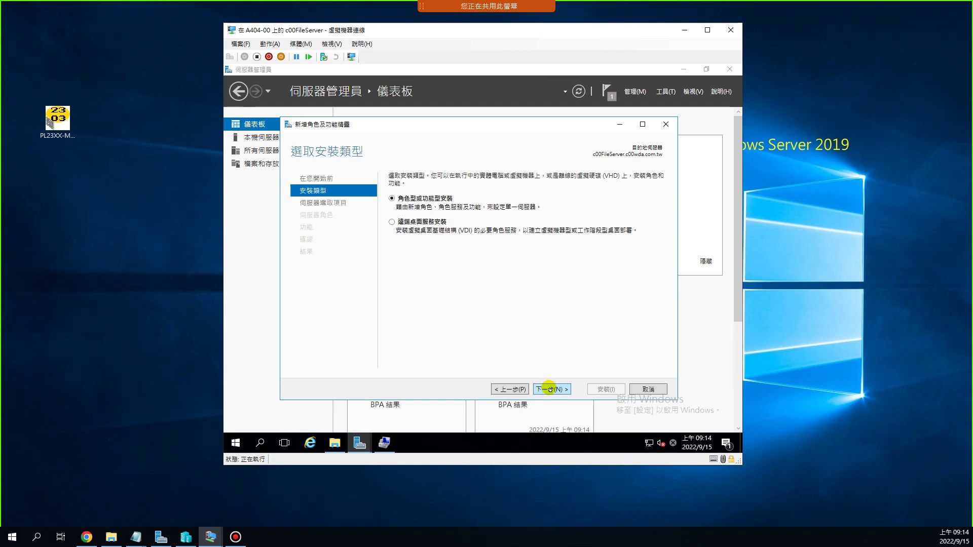
left_click(550, 389)
left_click(550, 390)
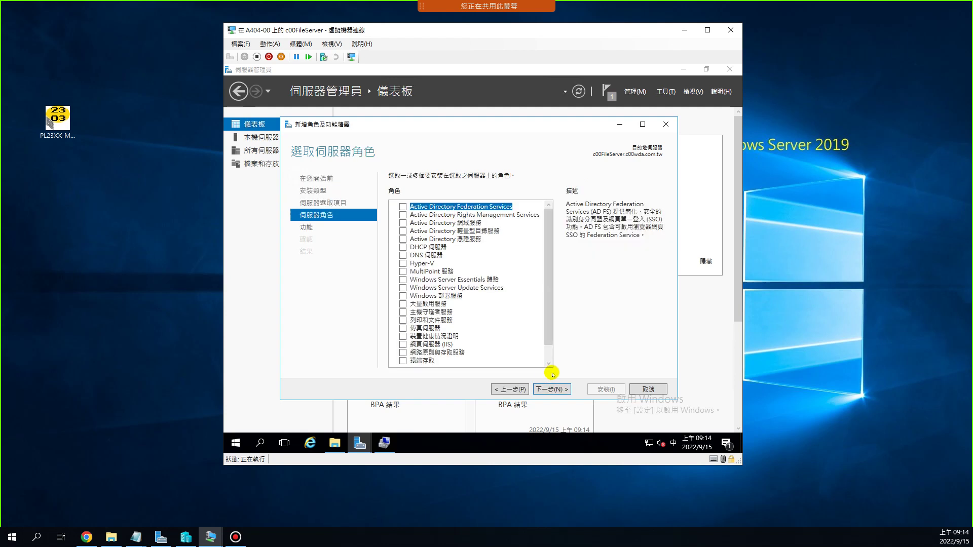
- Select the iSCSI Target Server role service within File and iSCSI Services under File and Storage Services
scroll(550, 267, "down", 1)
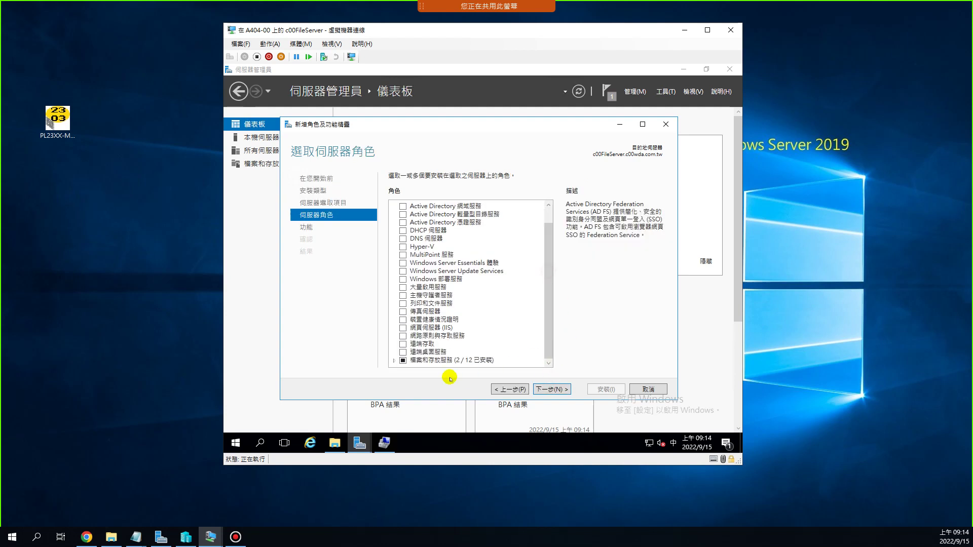
left_click(394, 363)
scroll(543, 339, "down", 1)
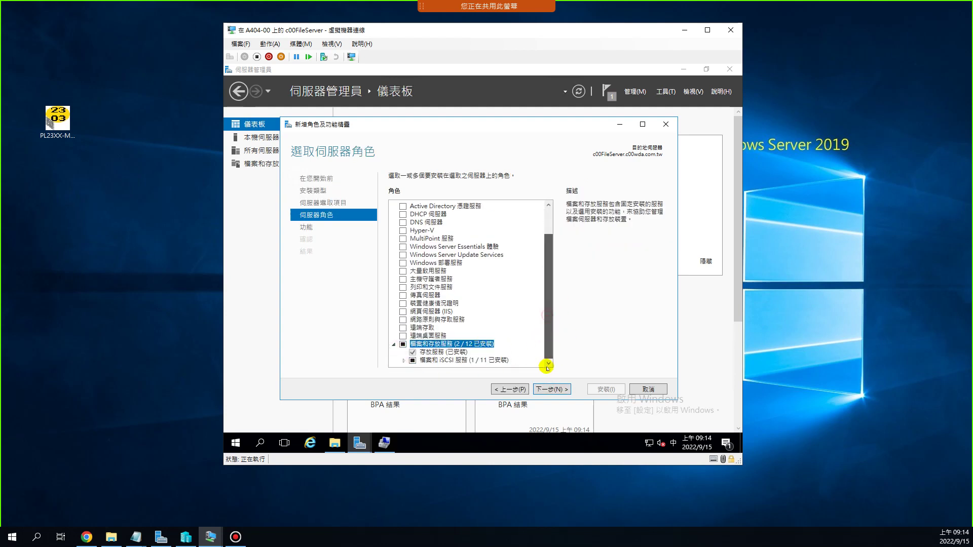
left_click(404, 360)
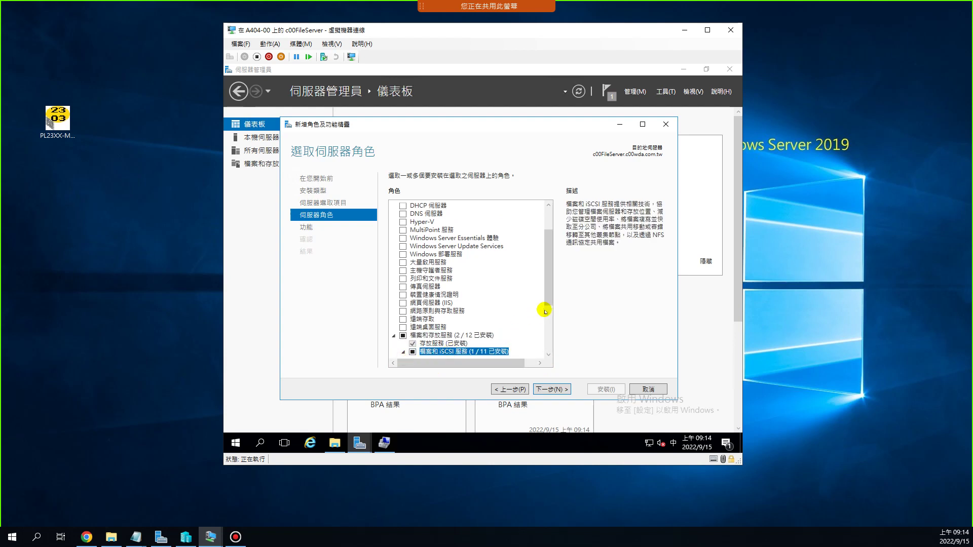
left_click_drag(548, 295, 550, 348)
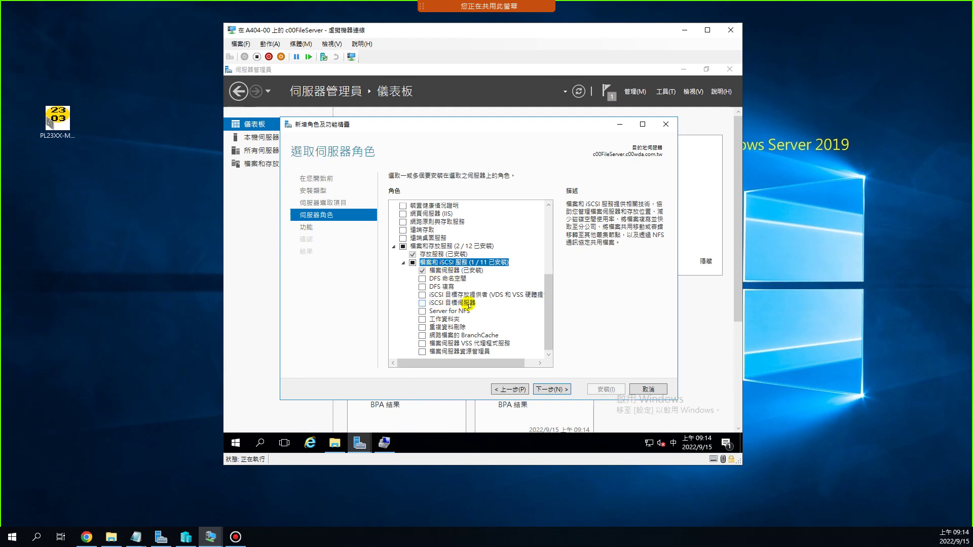
left_click(421, 304)
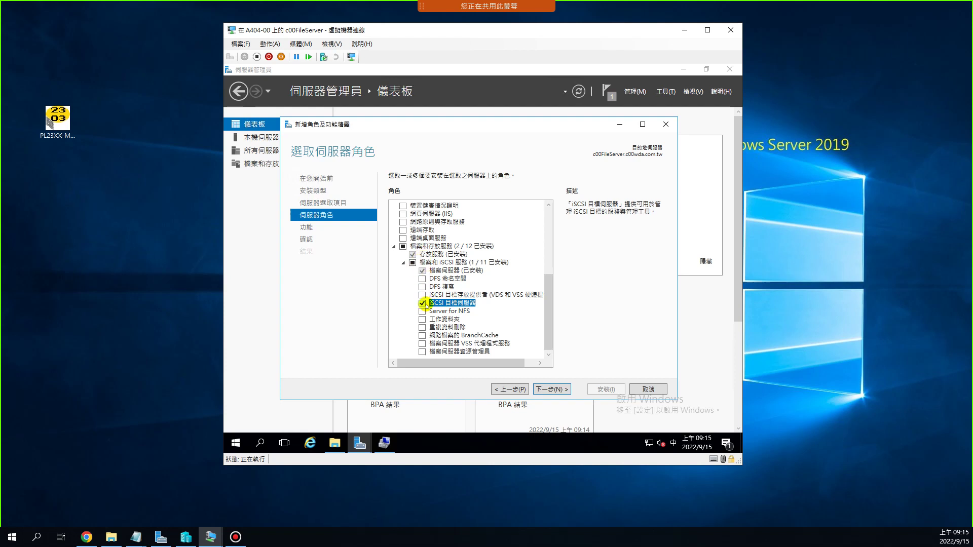
- Accept the default features and install the iSCSI Target Server role service
left_click(552, 391)
left_click(553, 390)
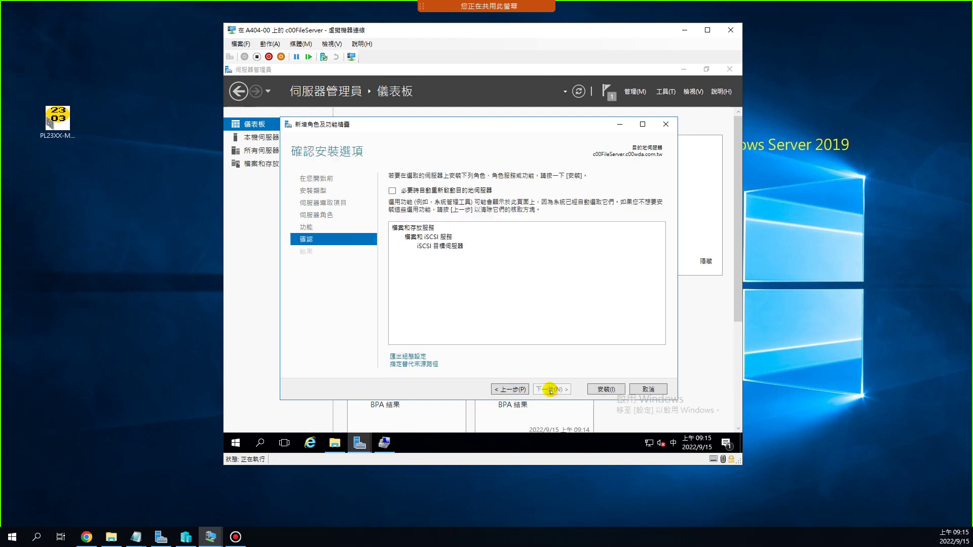
left_click(605, 389)
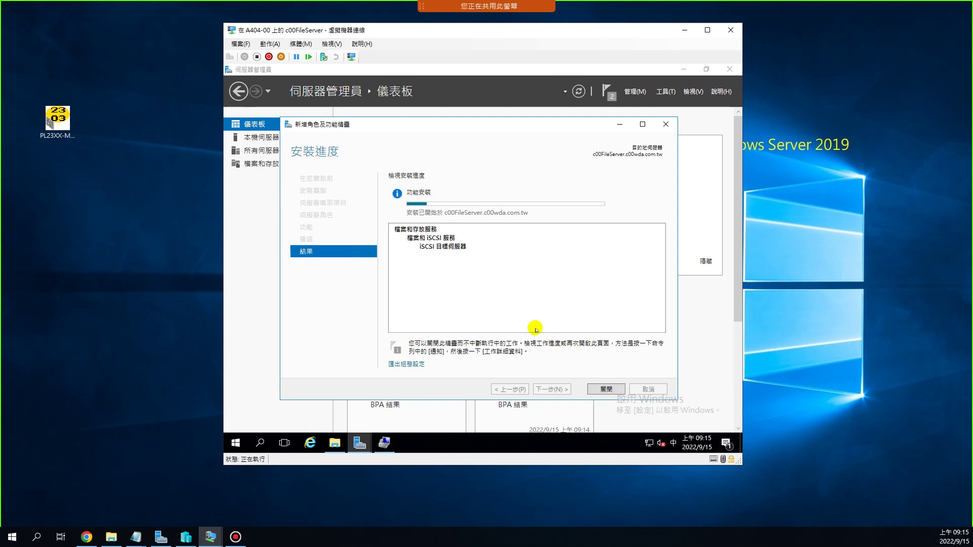
- Go to the iSCSI page while the installation runs, moving the wizard window aside to view the iSCSI virtual disks section
left_click(248, 164)
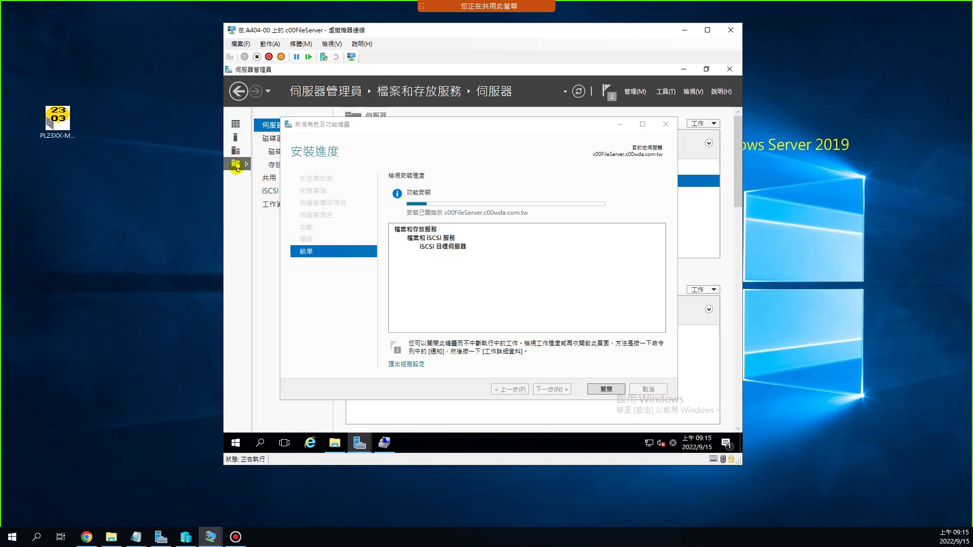
left_click(270, 191)
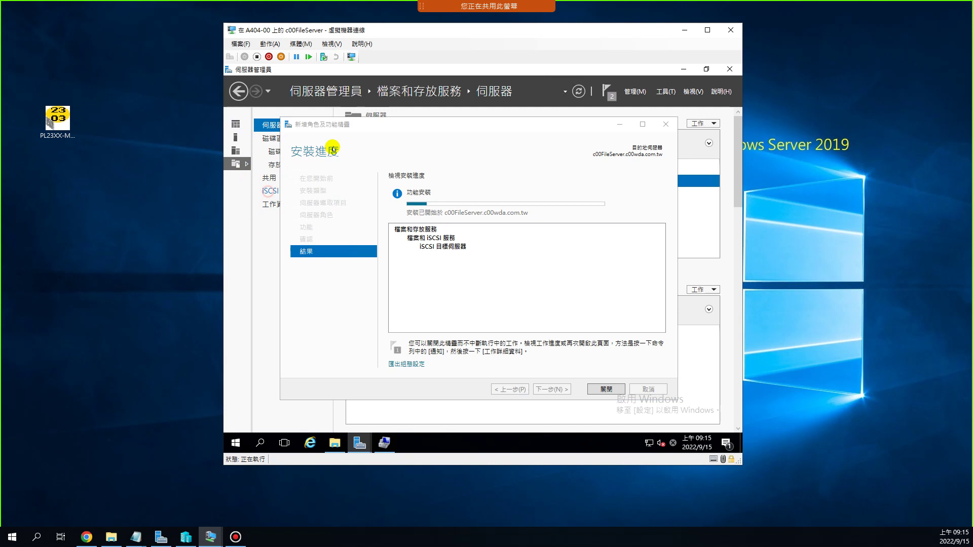
left_click(358, 124)
left_click_drag(417, 137, 499, 257)
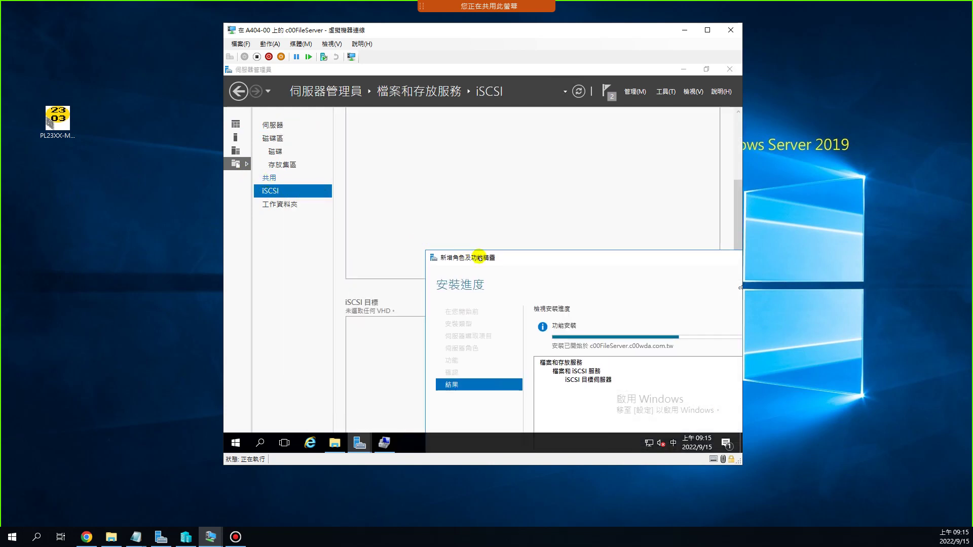
left_click_drag(513, 258, 440, 184)
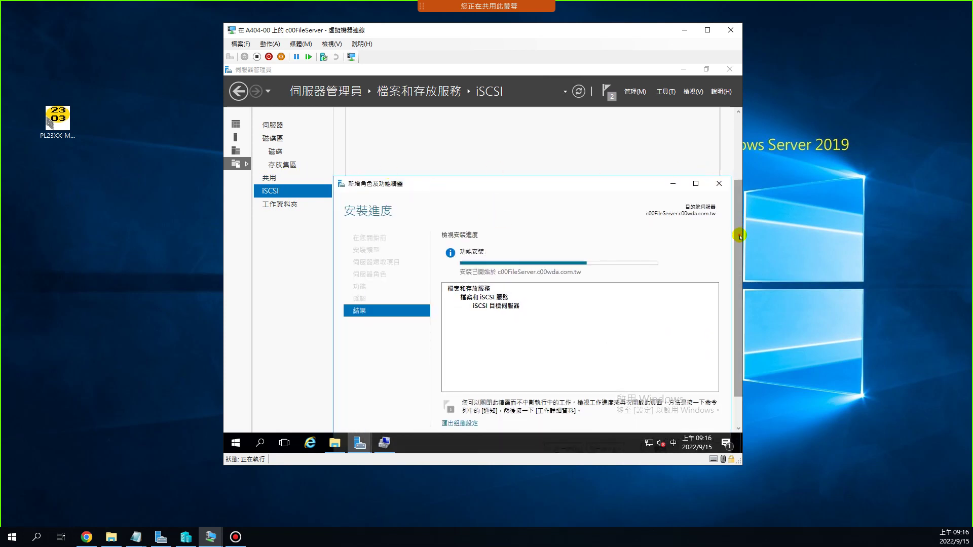
left_click_drag(739, 236, 740, 198)
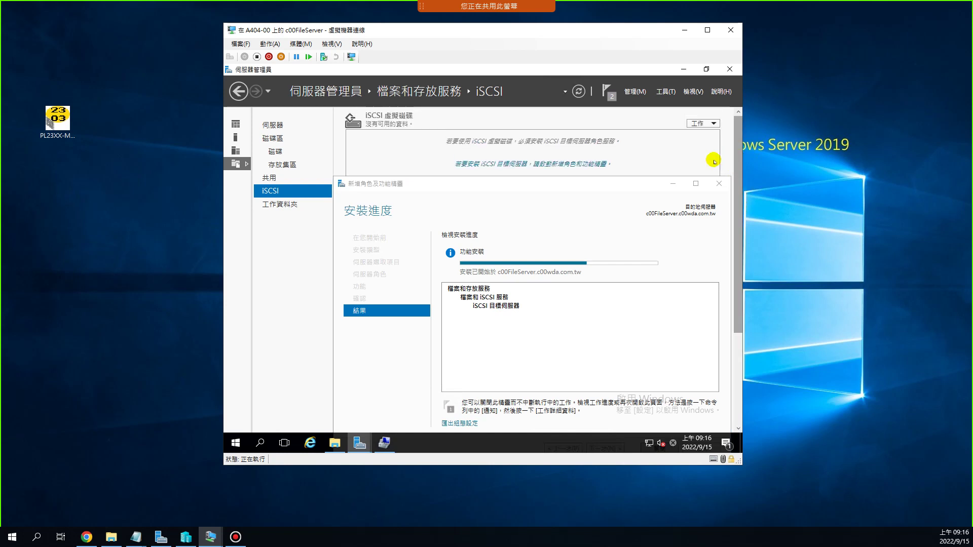
- Check the Disks and Storage Pools pages, return to the dashboard and reposition the wizard so its installation progress is fully in view
left_click(277, 153)
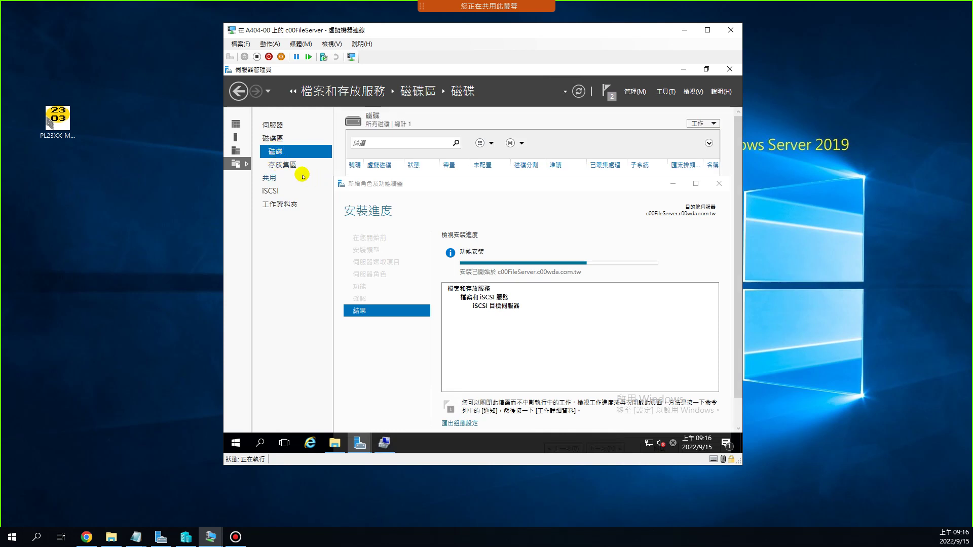
left_click(286, 166)
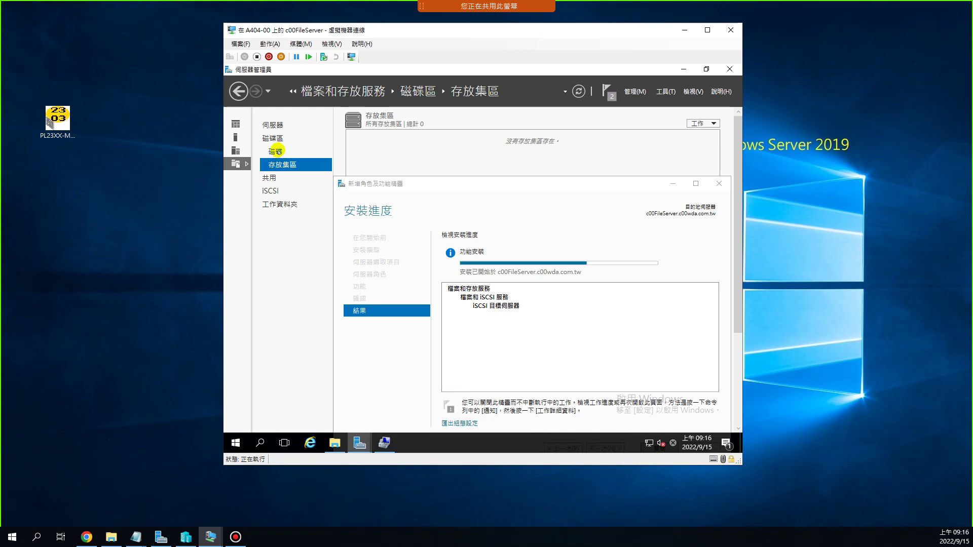
left_click(277, 151)
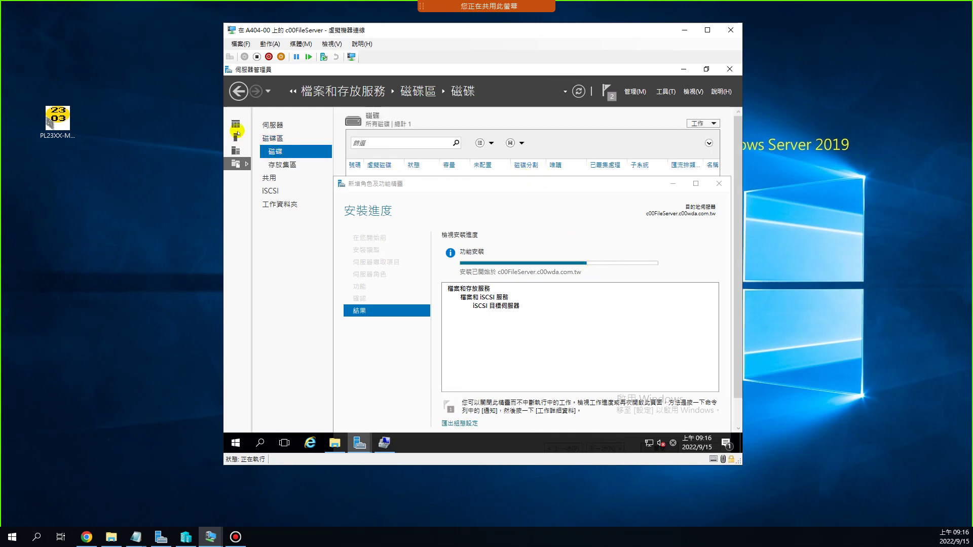
left_click(244, 130)
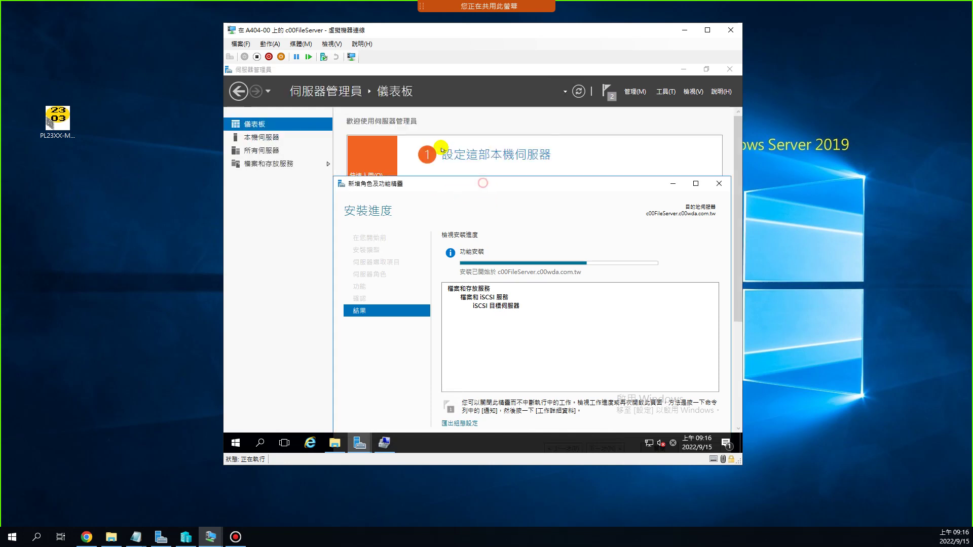
left_click_drag(484, 184, 438, 138)
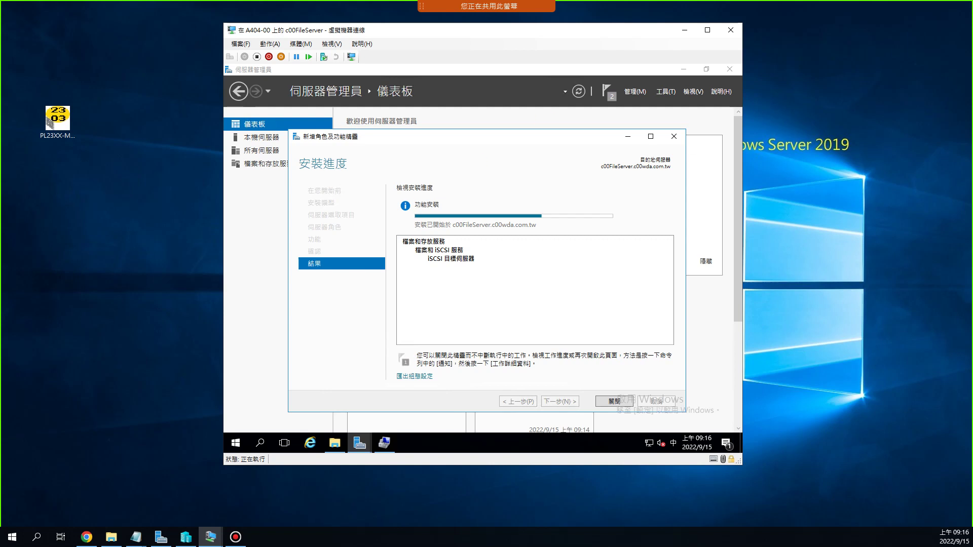
- Close the finished role installation wizard and go to the iSCSI page of File and Storage Services, shortening the iSCSI virtual disks section
left_click(882, 265)
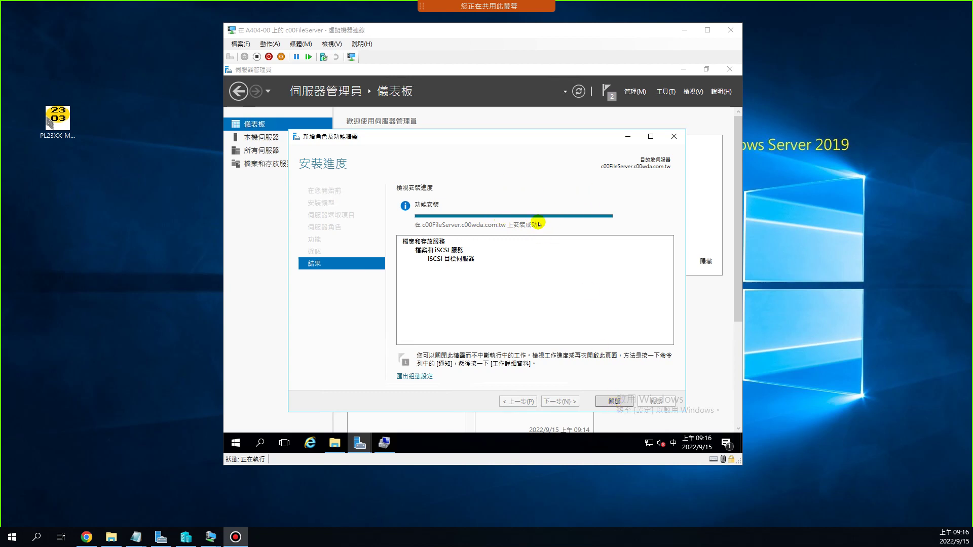
left_click(614, 401)
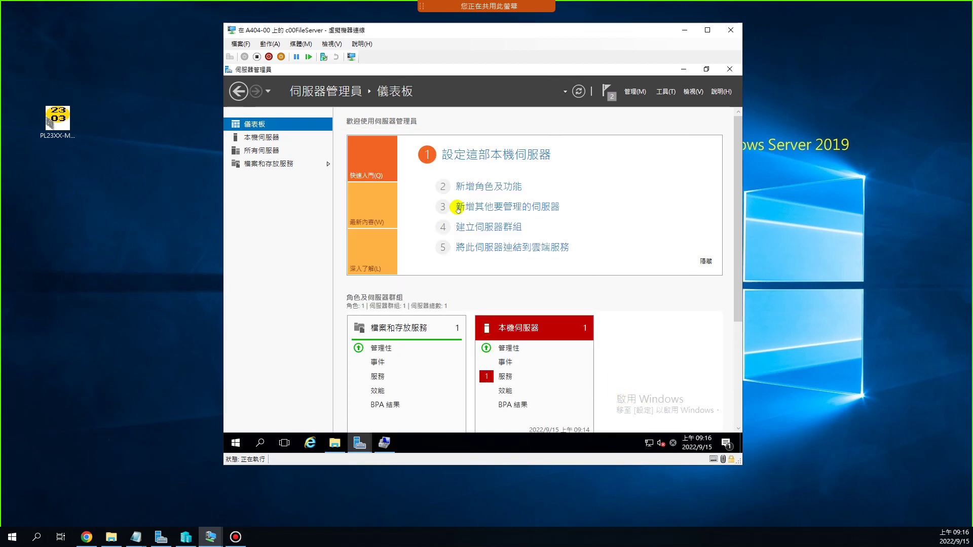
left_click(249, 165)
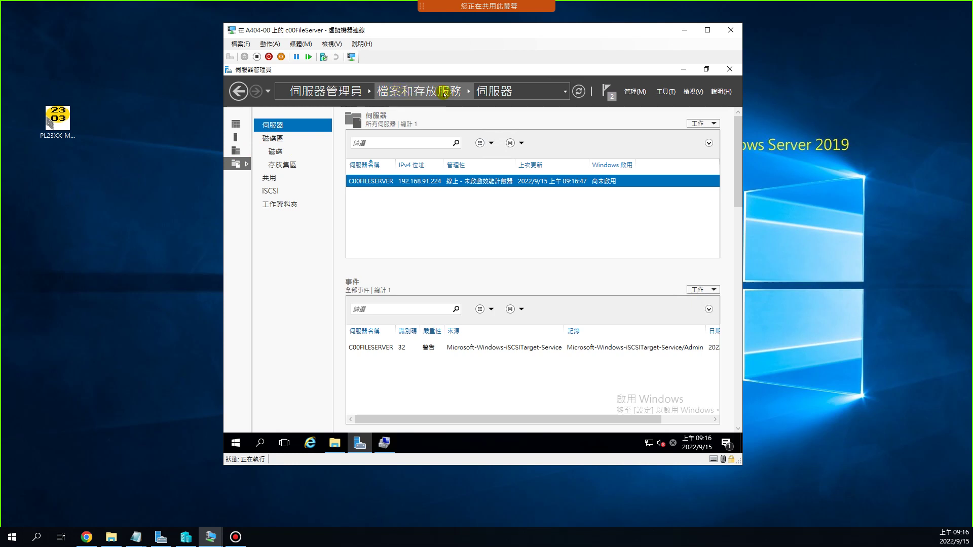
left_click(270, 191)
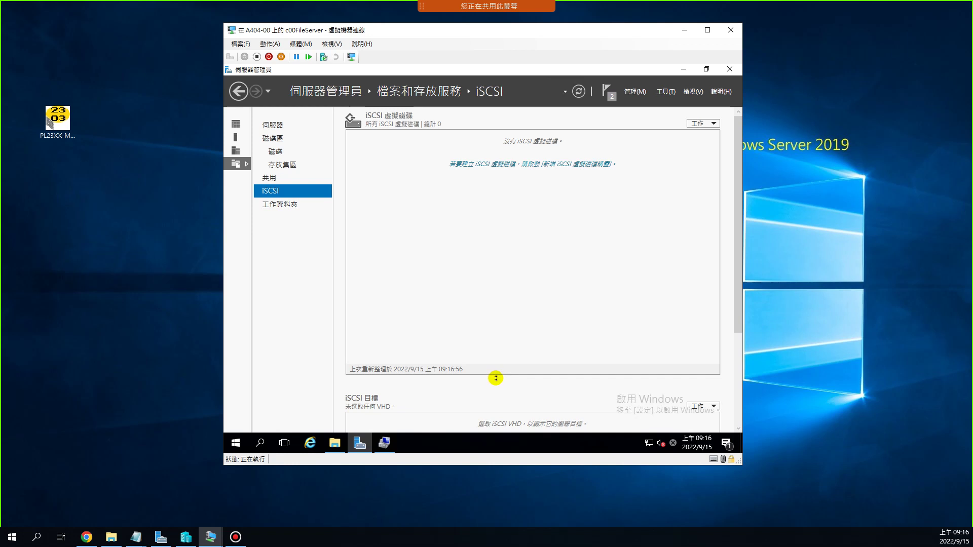
left_click_drag(496, 378, 510, 275)
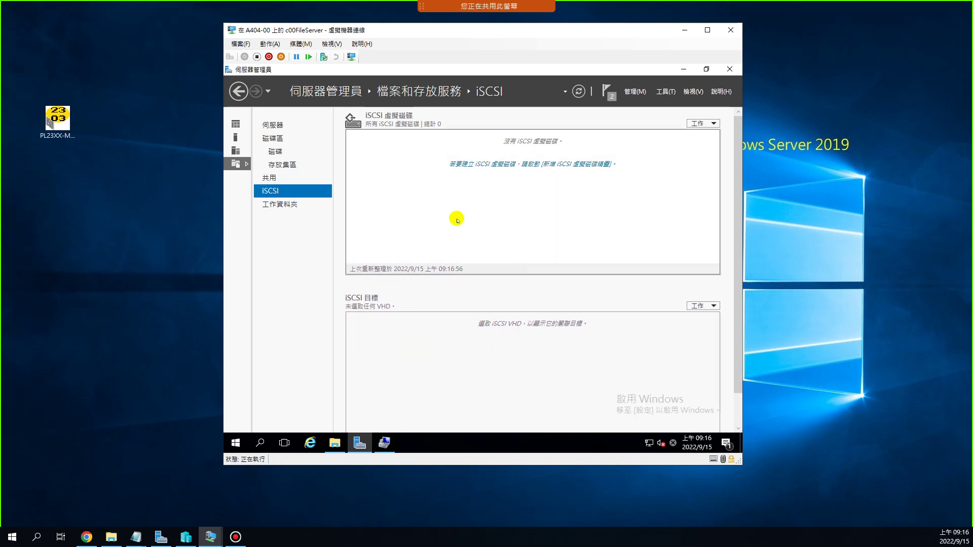
- Look through the Storage Pools, iSCSI, Servers and Volumes pages, selecting volume C: to view its share and disk details
left_click(278, 164)
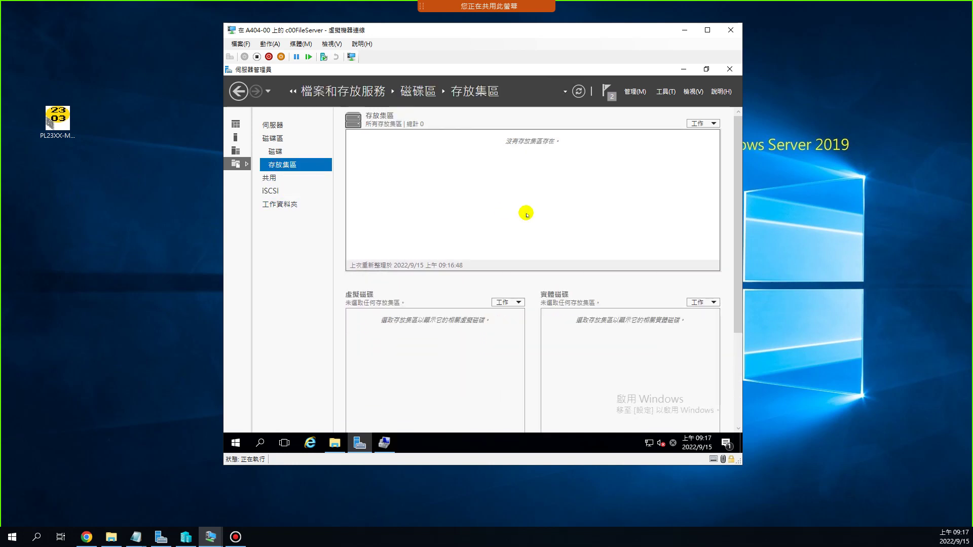
left_click(271, 190)
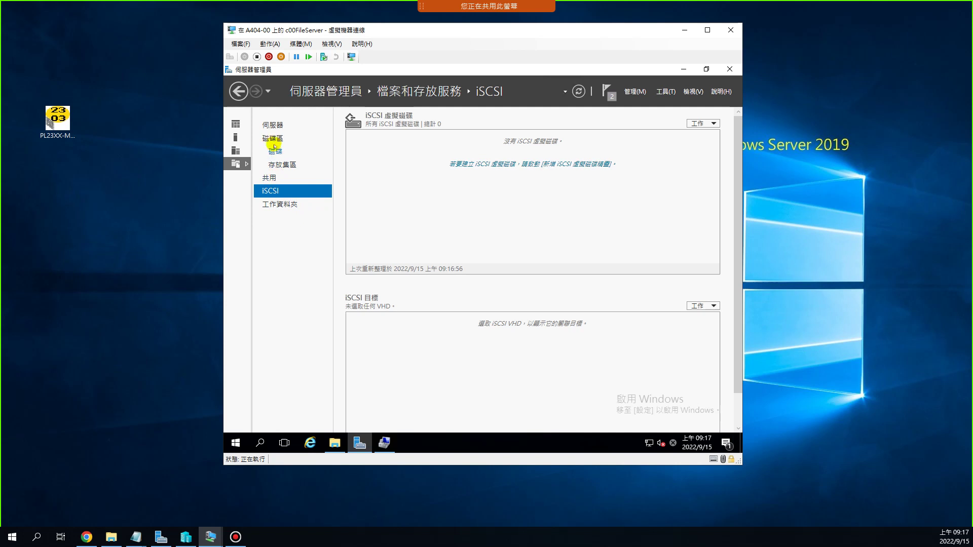
left_click(272, 125)
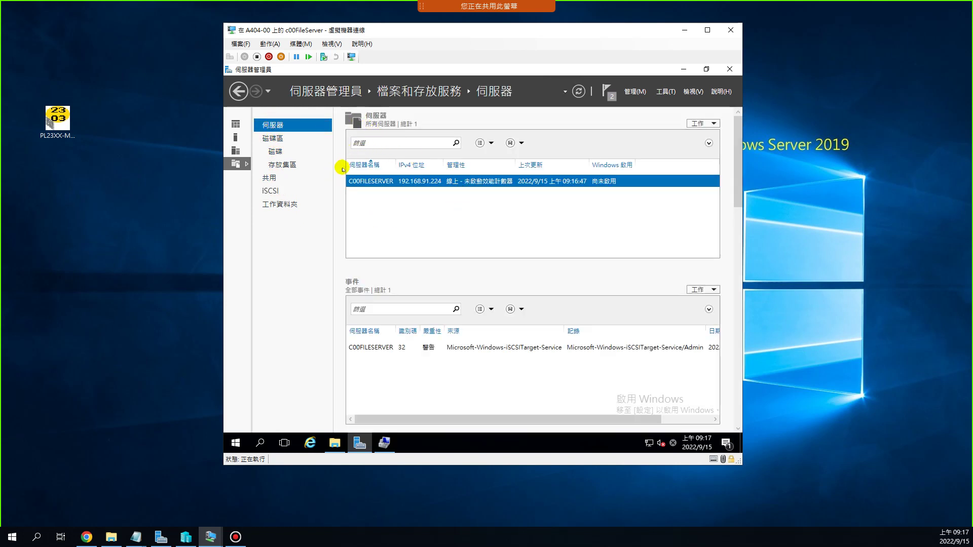
left_click(272, 141)
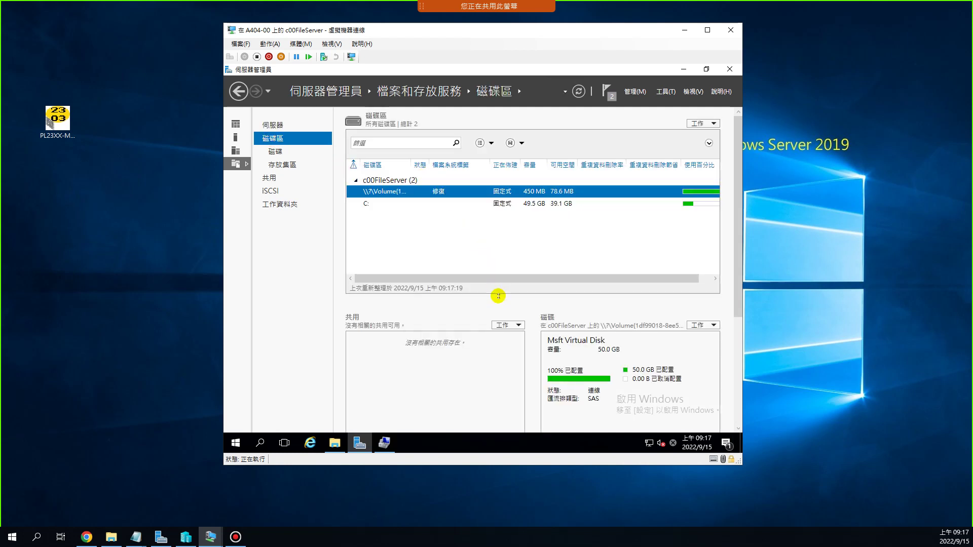
left_click(368, 203)
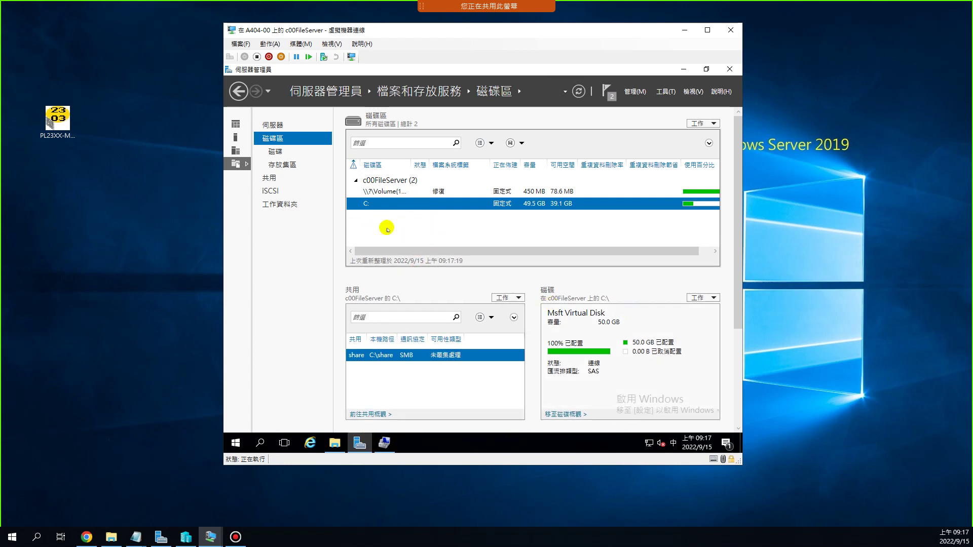
- Examine disk 0 of c00FileServer on the Disks page, shortening the disk list to view its related volumes and storage pool
left_click(275, 151)
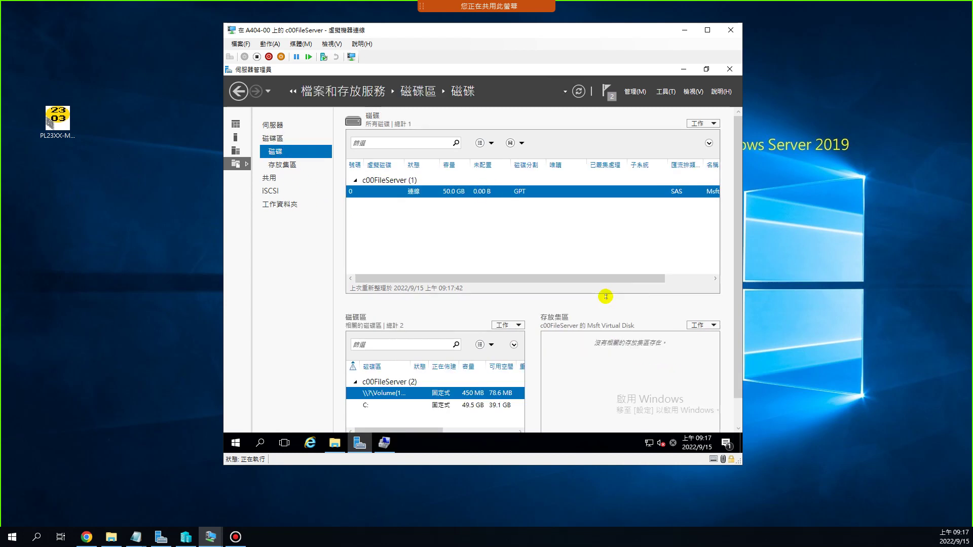
left_click_drag(605, 296, 445, 219)
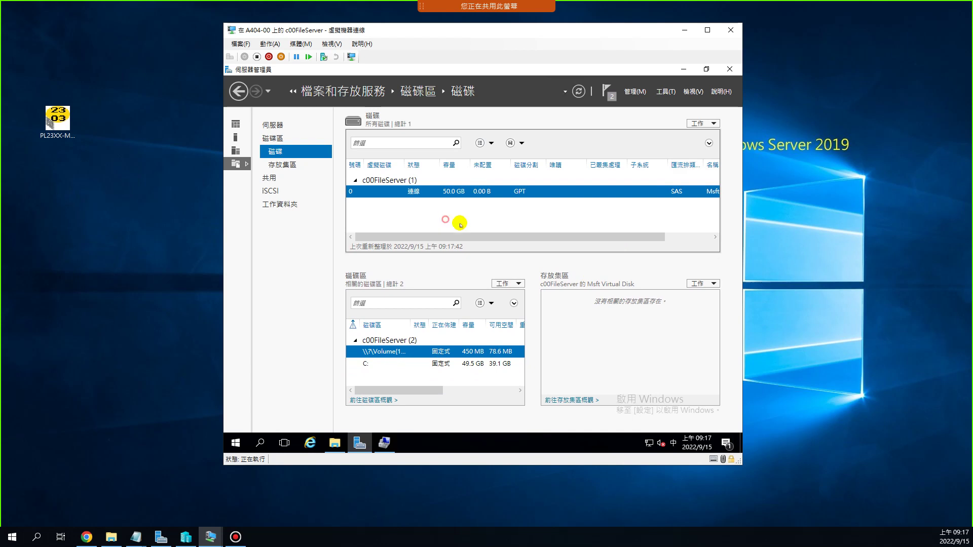
left_click_drag(663, 236, 561, 225)
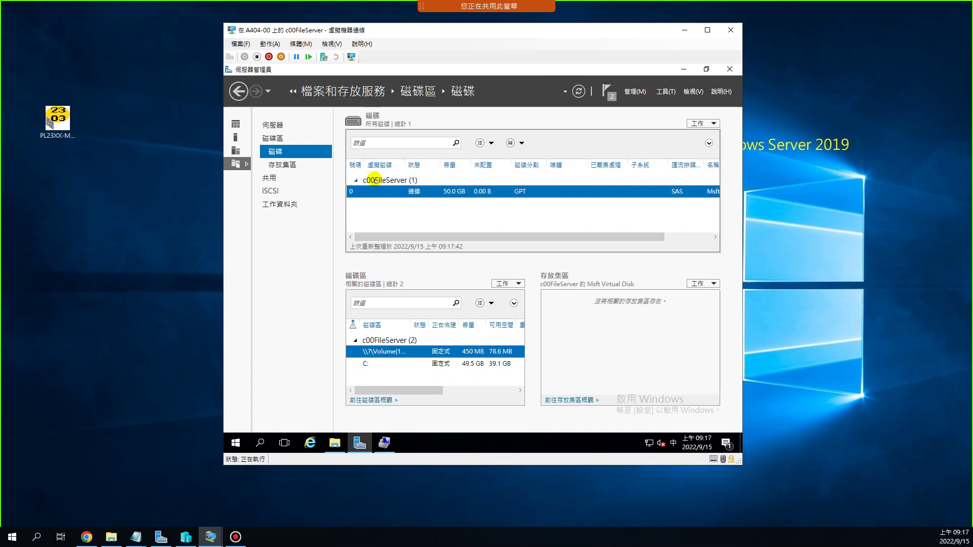
left_click(396, 189)
left_click(398, 193)
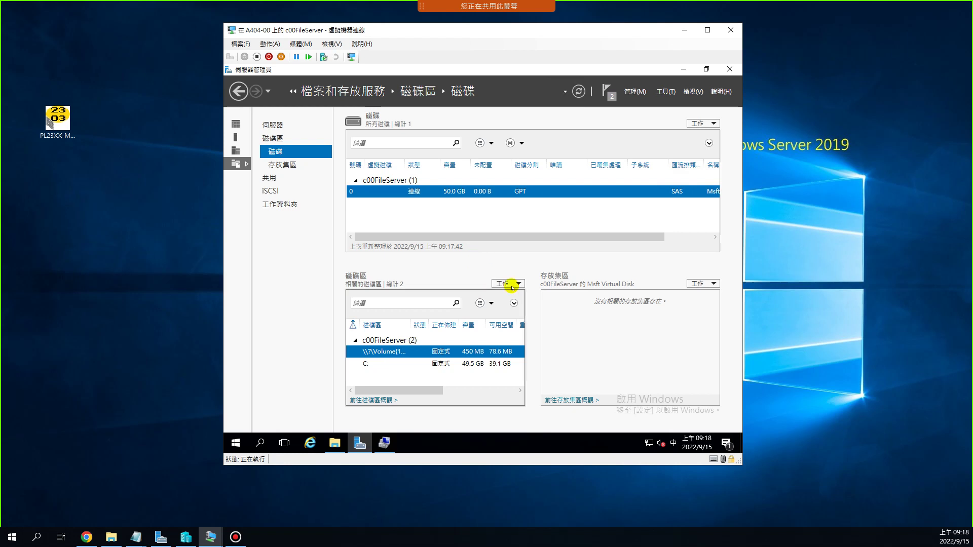
- Compare the Storage Pools page with the disks in Computer Management's Disk Management, then minimize Computer Management
left_click(279, 167)
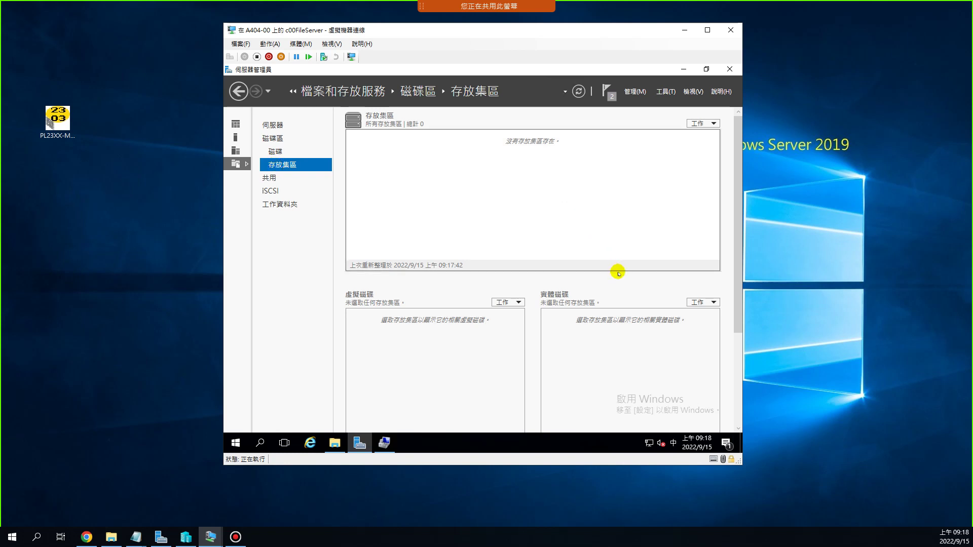
left_click_drag(618, 272, 616, 243)
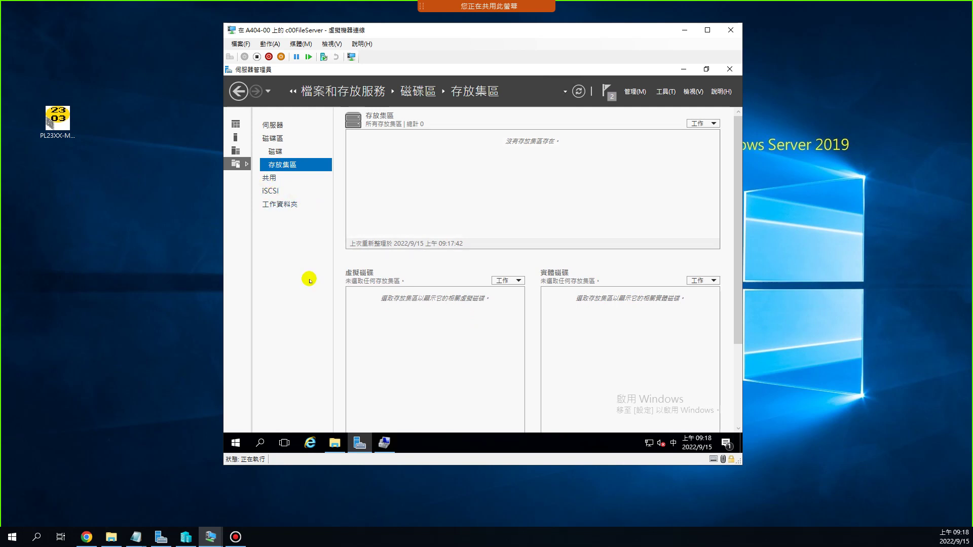
left_click(384, 443)
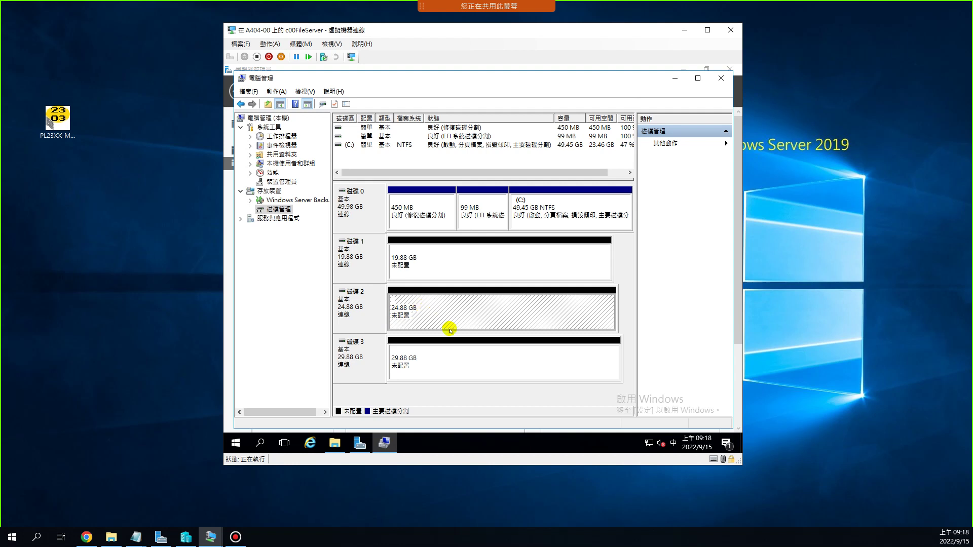
left_click(675, 78)
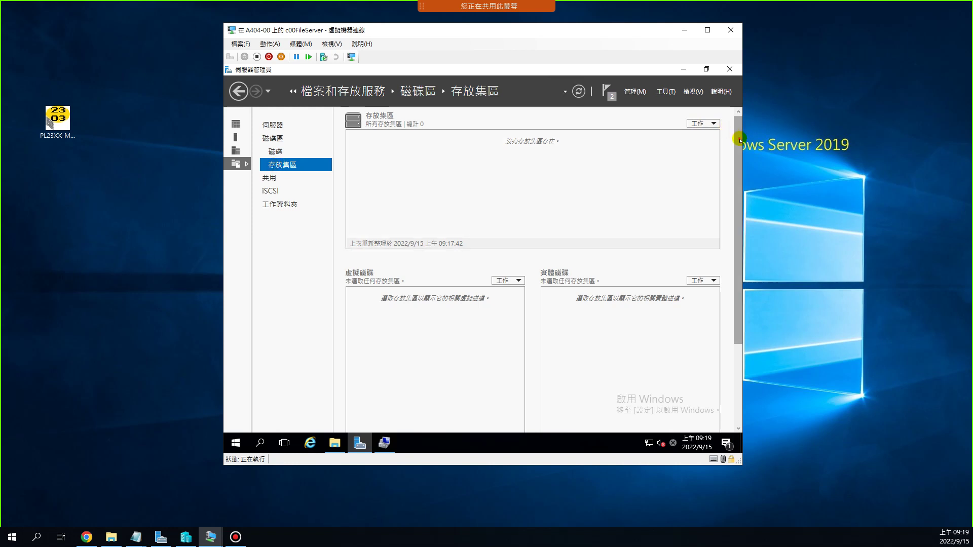
left_click(712, 123)
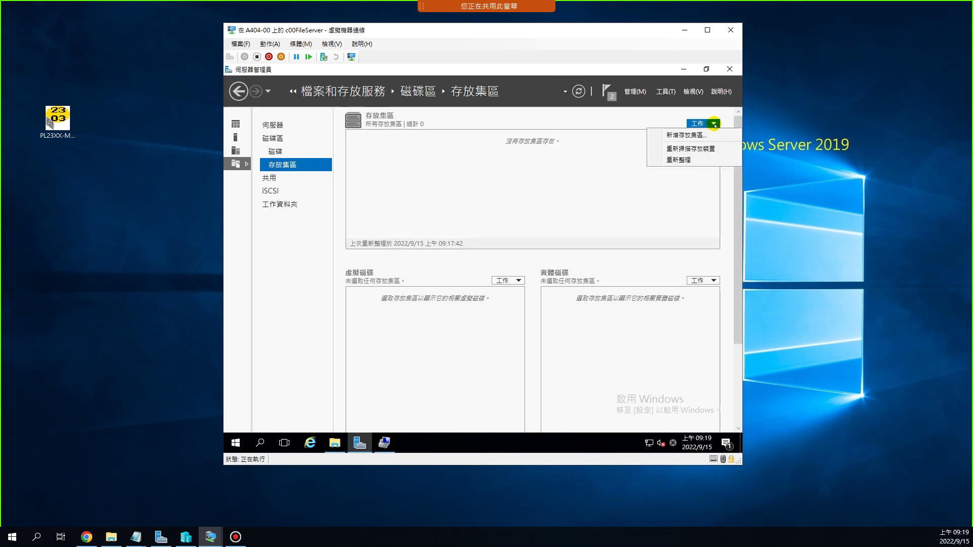
left_click(681, 136)
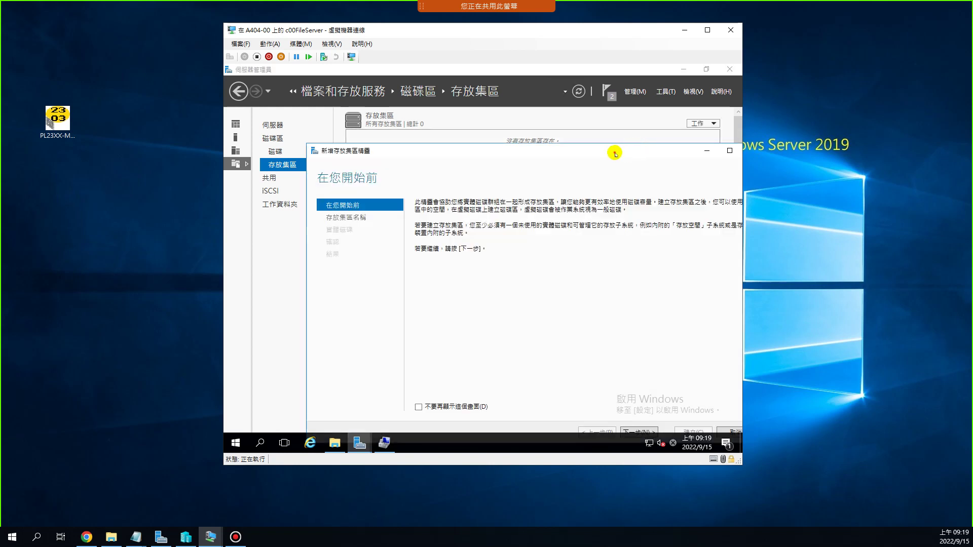
left_click_drag(614, 153, 576, 125)
left_click(603, 405)
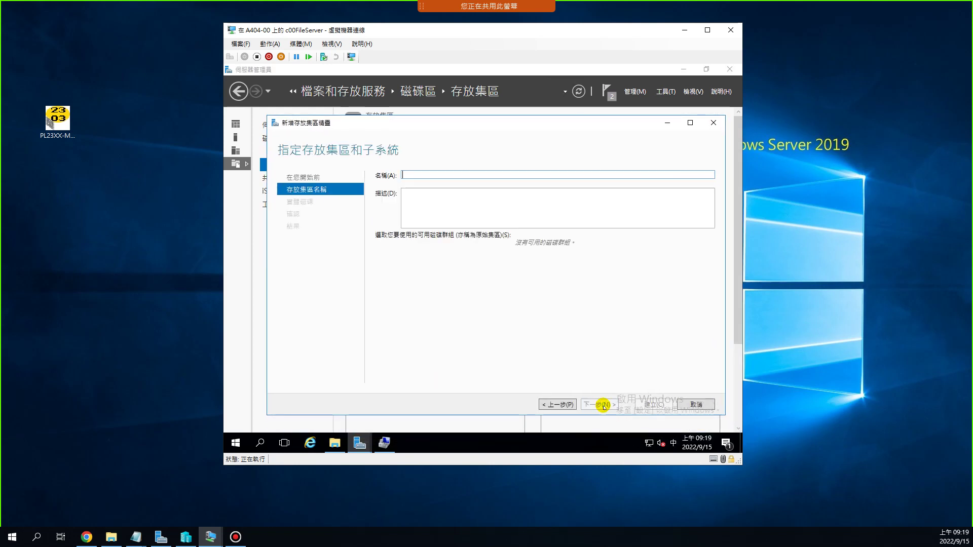
left_click(702, 404)
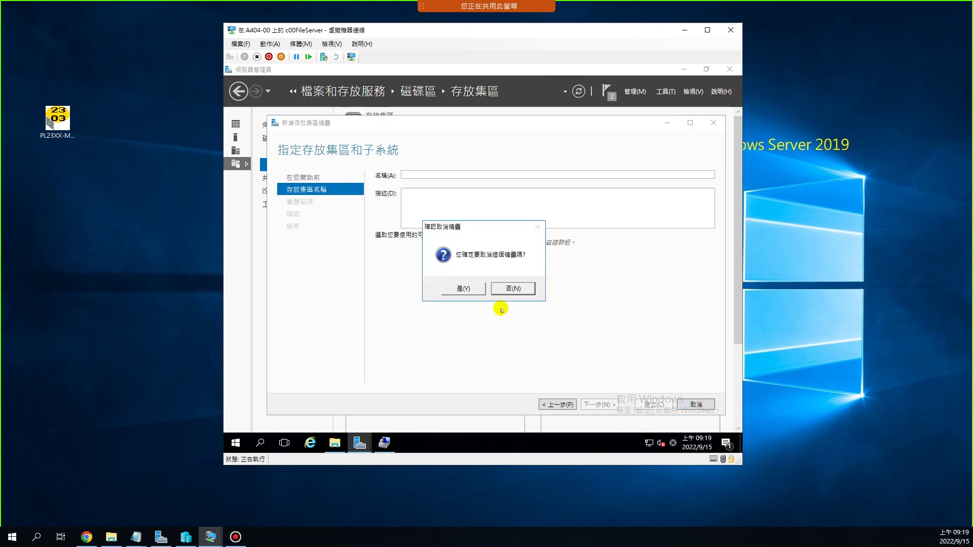
left_click(468, 284)
left_click(705, 124)
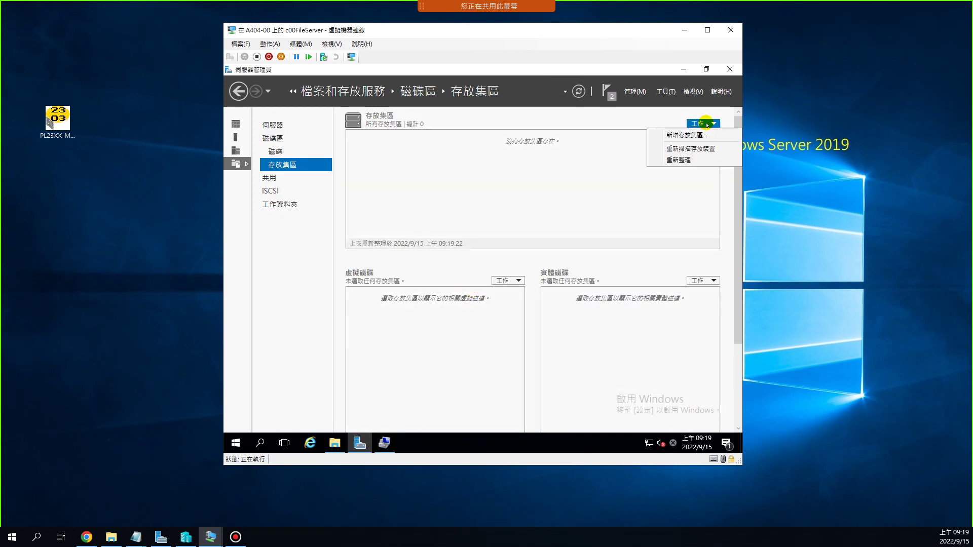
left_click(531, 179)
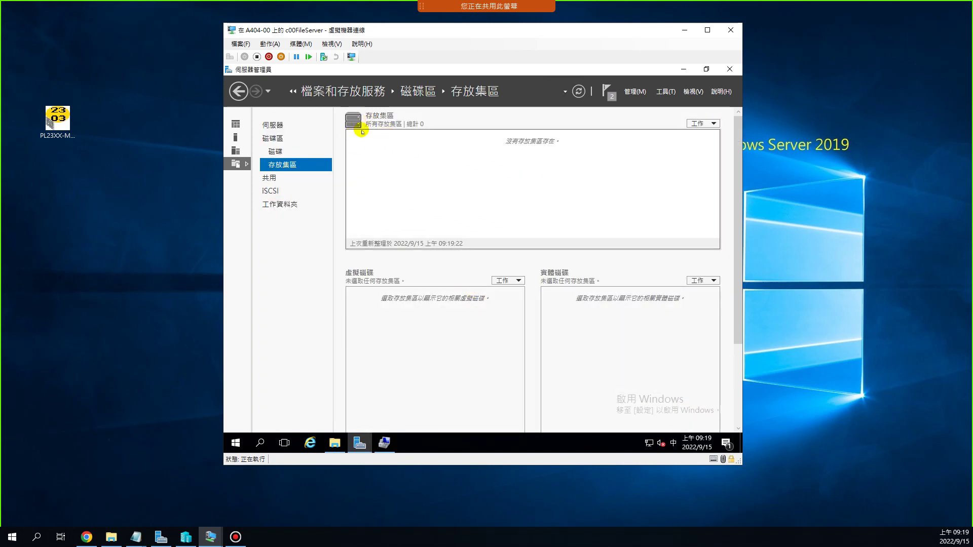
left_click(573, 311)
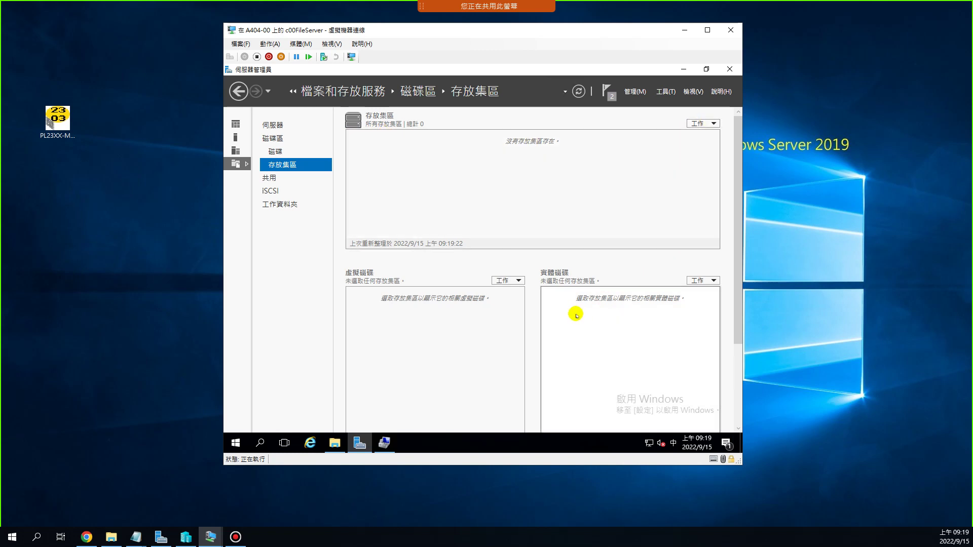
left_click_drag(569, 256, 569, 226)
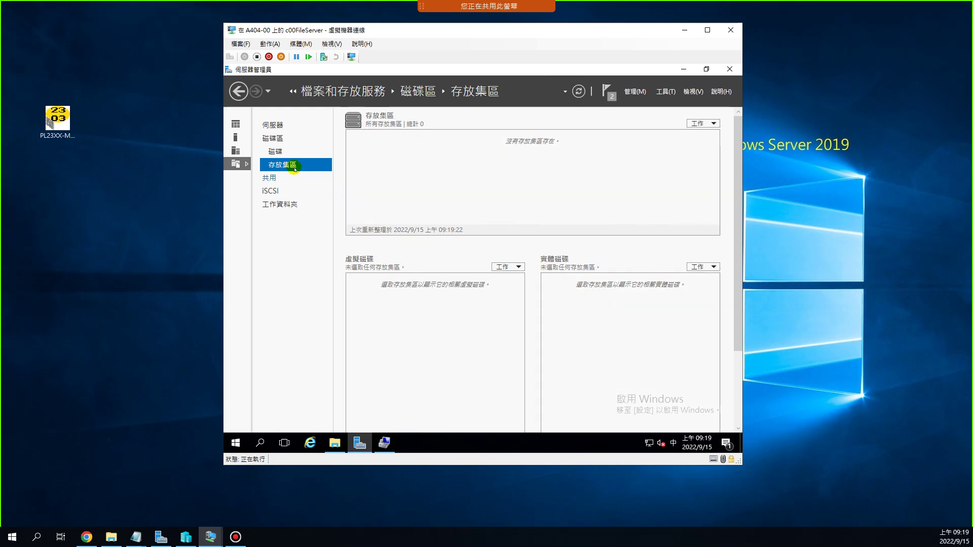
- Try to create a new storage pool named pool, checking the available disk groups, and cancel the wizard
left_click(706, 127)
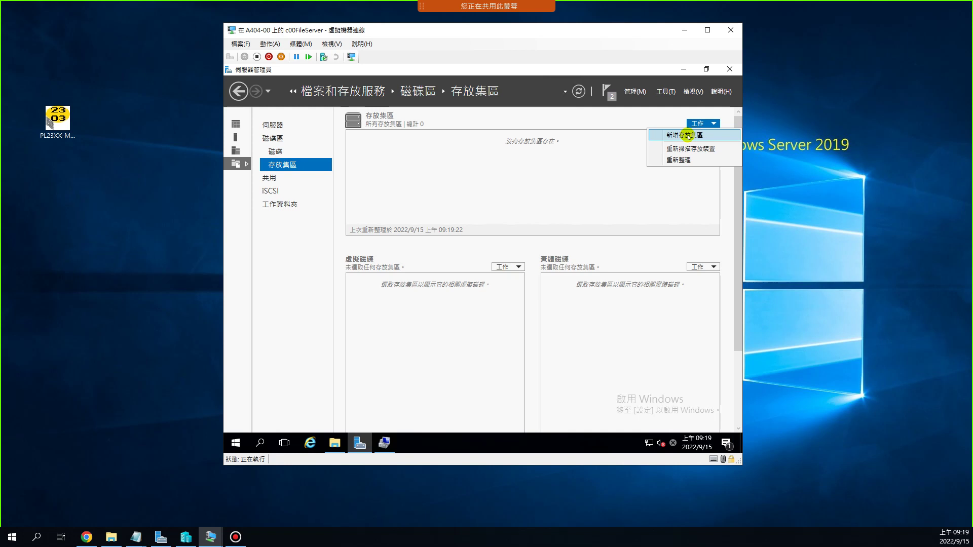
left_click(688, 135)
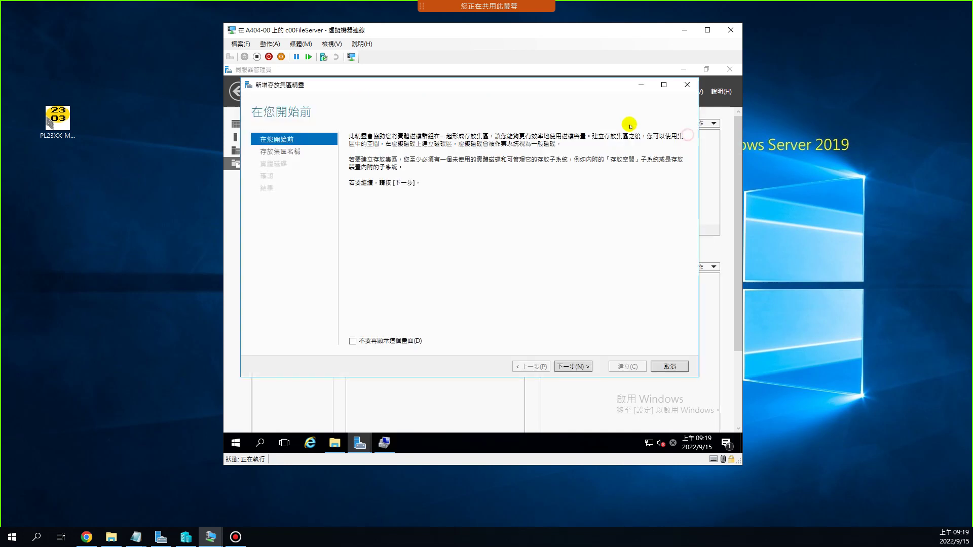
left_click(573, 366)
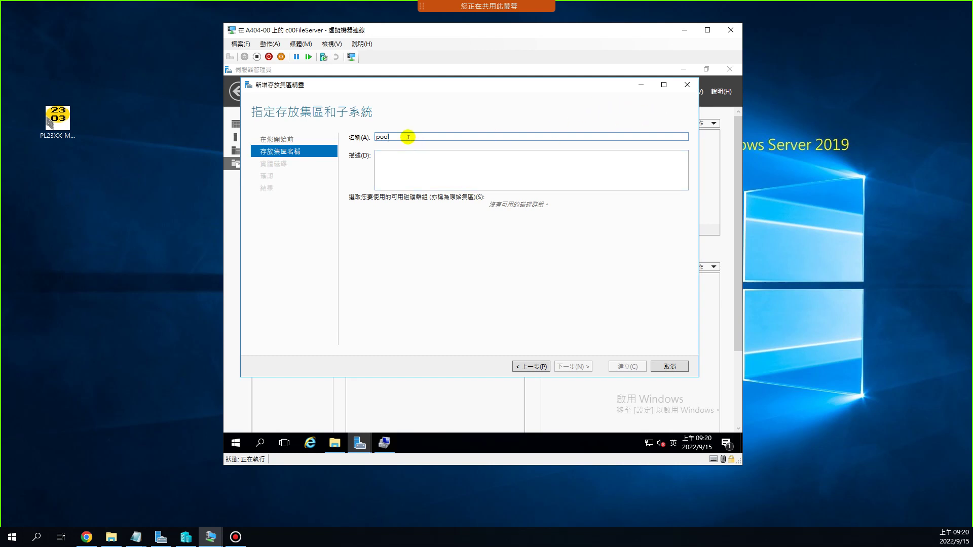
left_click(425, 168)
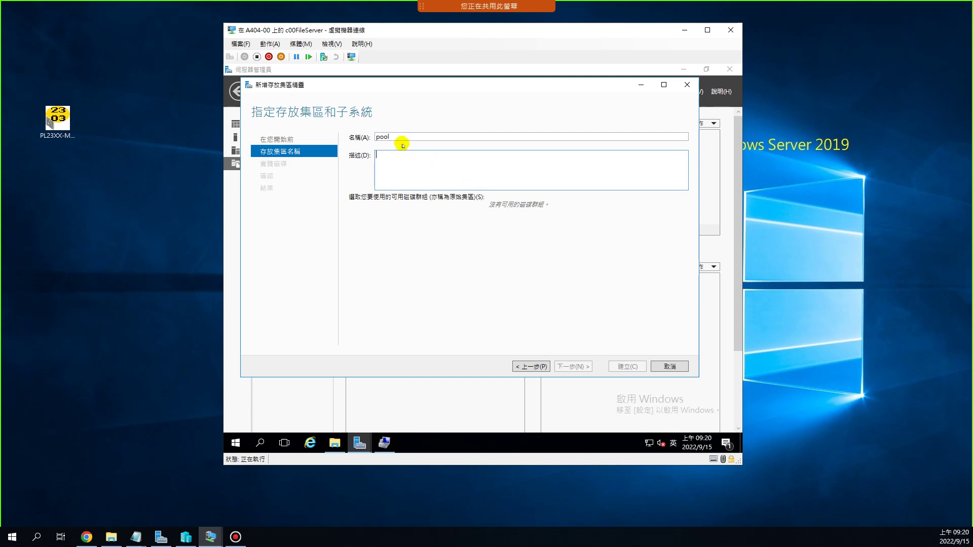
left_click_drag(397, 134, 363, 136)
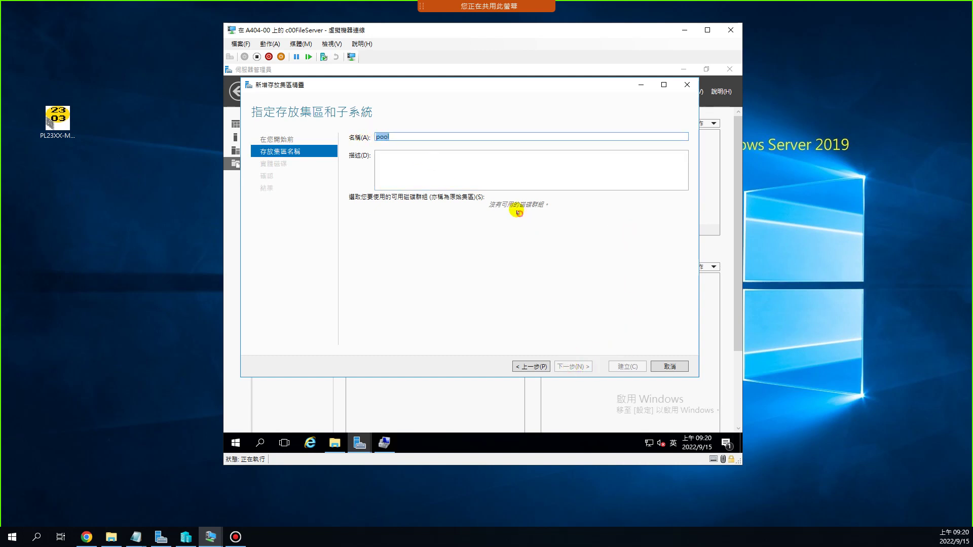
left_click(389, 161)
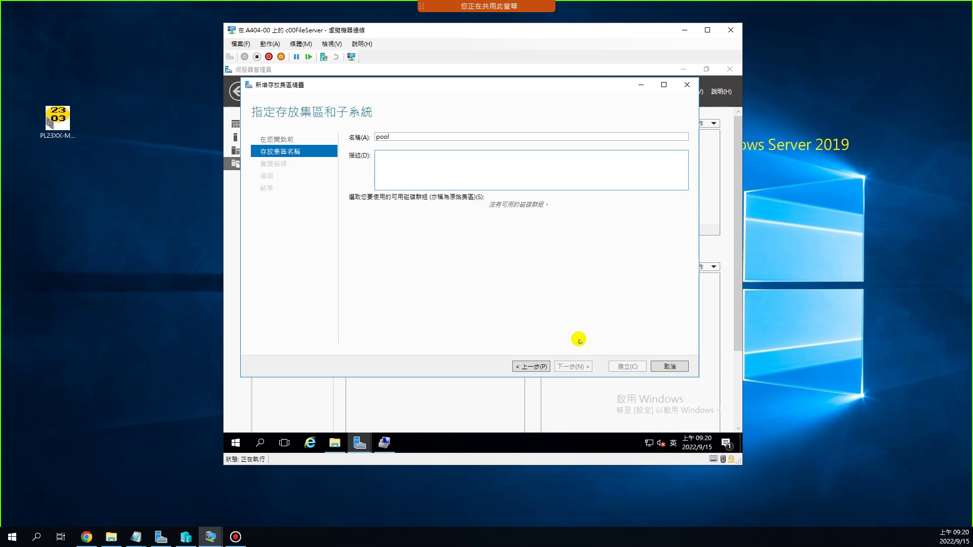
left_click(660, 371)
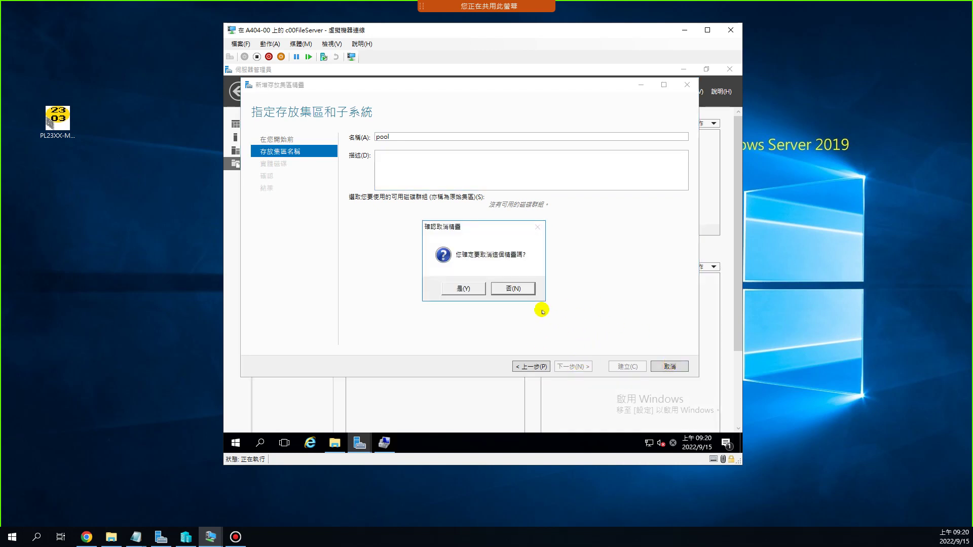
left_click(463, 289)
- Recheck the disk list on the Disks page and return to the iSCSI page
left_click(276, 152)
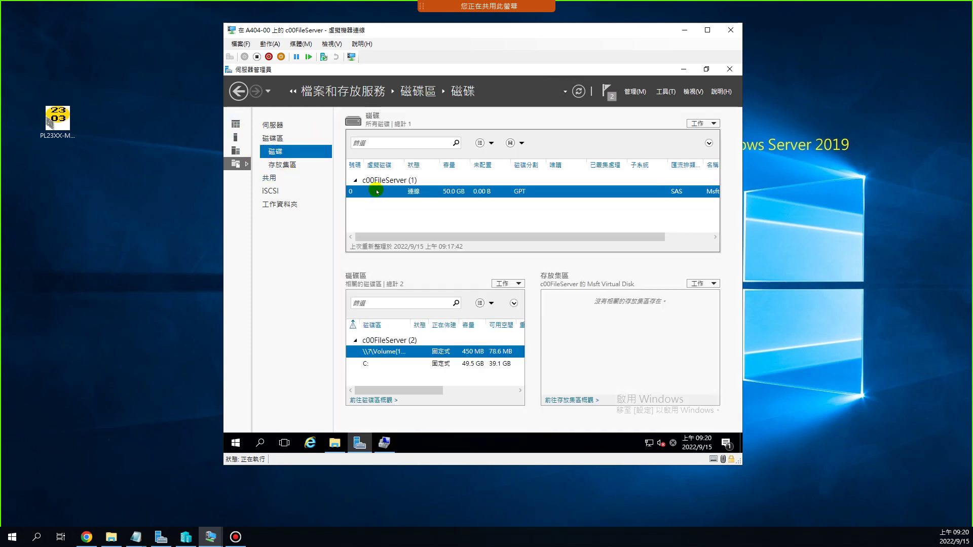
left_click(273, 191)
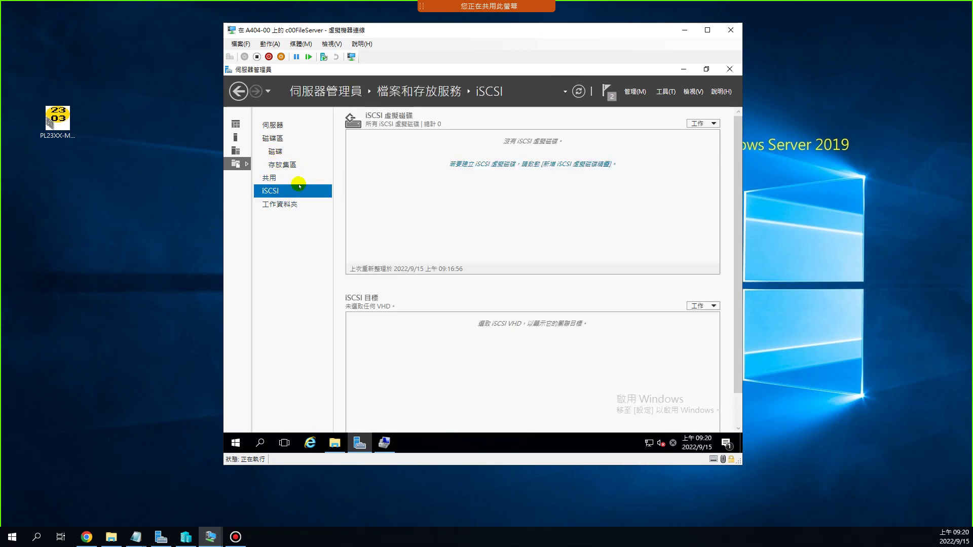
- Examine the Primordial pool on the Storage Pools page and its 20, 25 and 30 GB physical disks
left_click(281, 163)
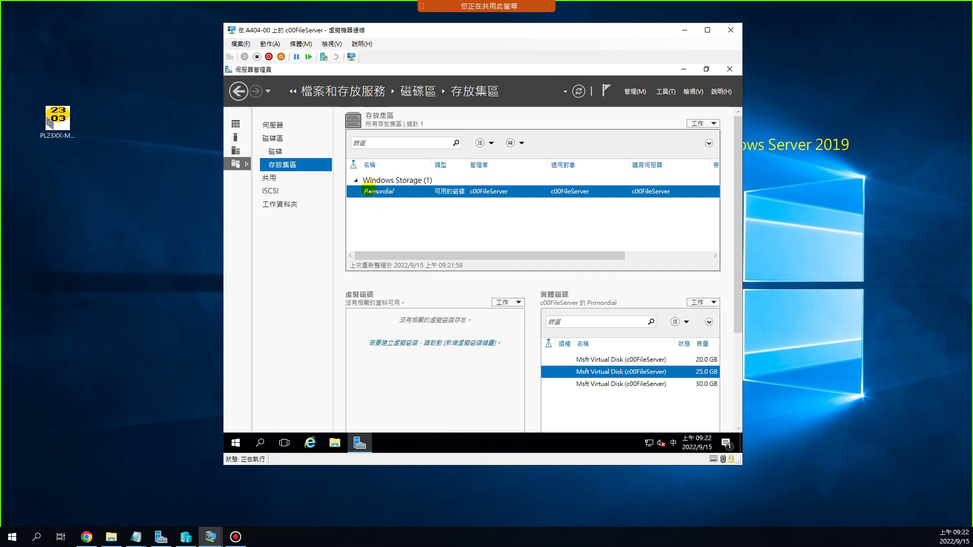
left_click(594, 359)
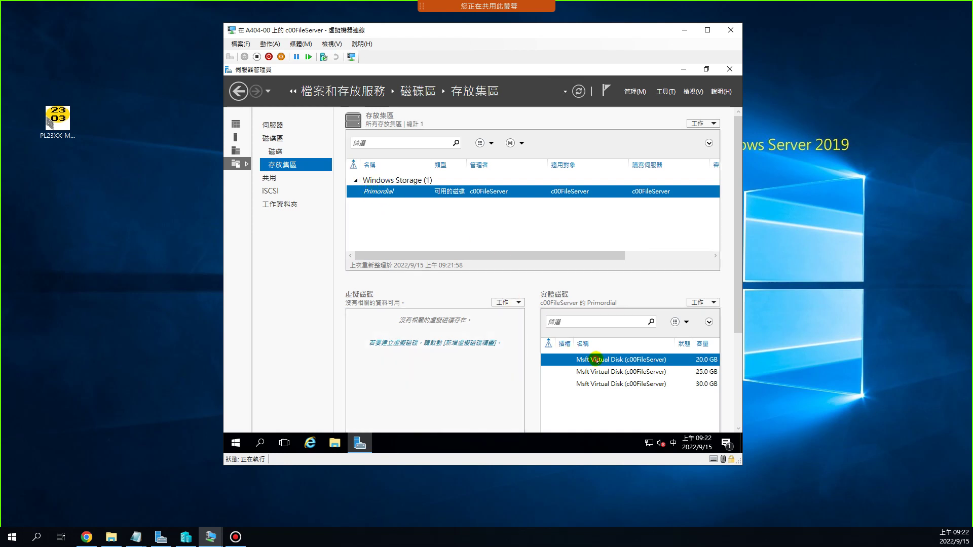
left_click(596, 372)
left_click(590, 385)
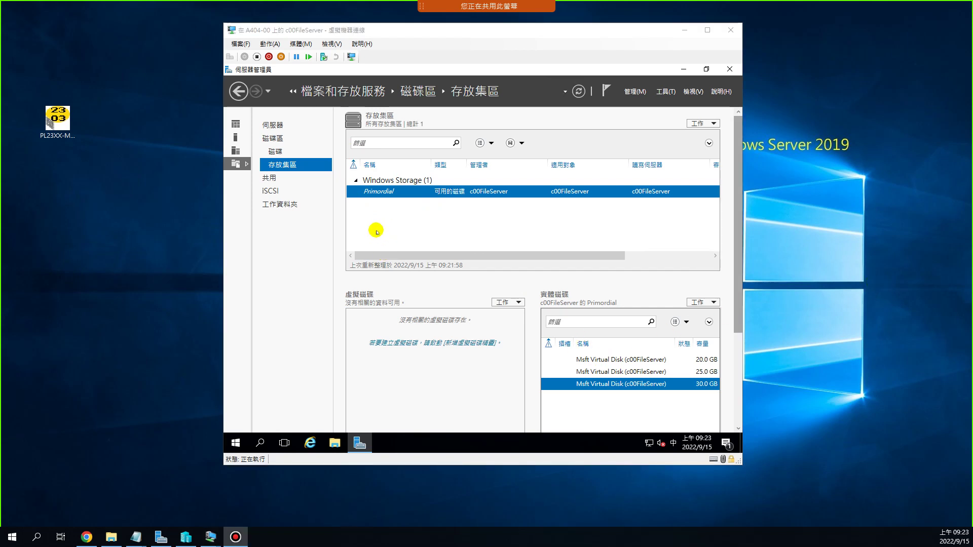
left_click(393, 193)
left_click(373, 194)
left_click(600, 361)
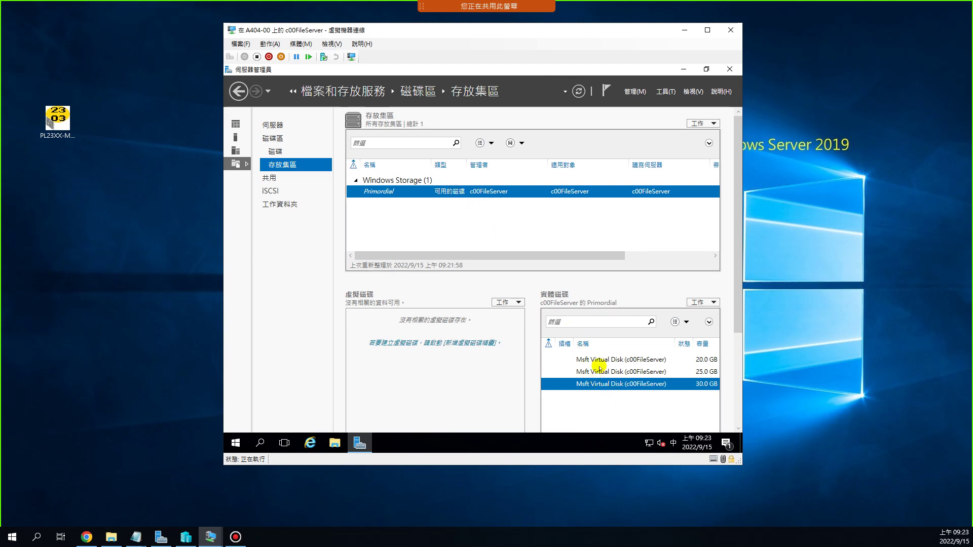
double_click(431, 180)
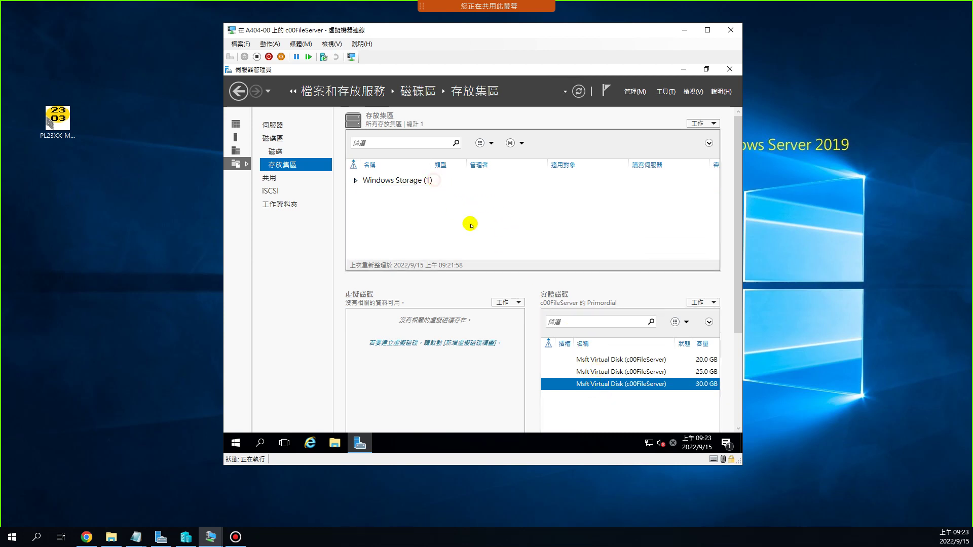
left_click(355, 180)
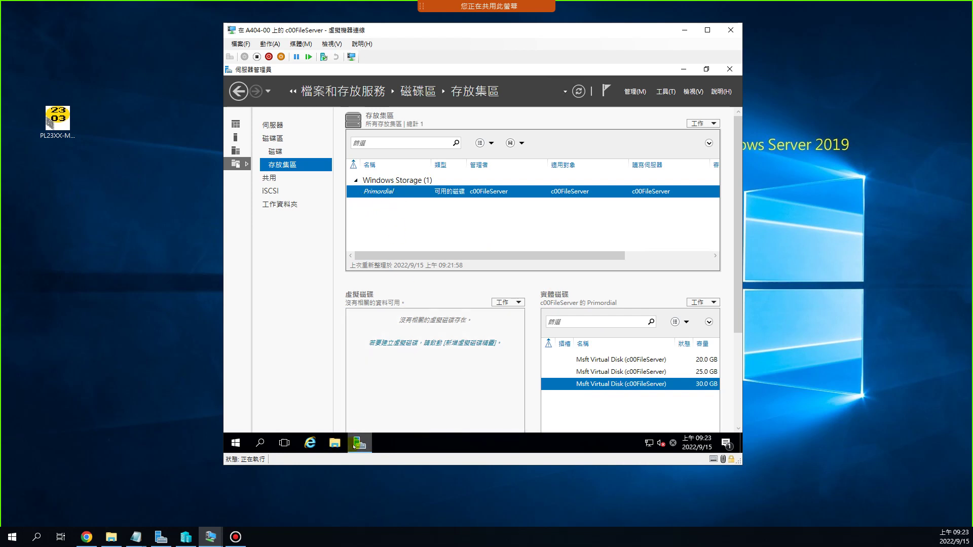
left_click(631, 193)
- Check the disks of c00FileServer in Computer Management's Disk Management, then close Computer Management
left_click(664, 92)
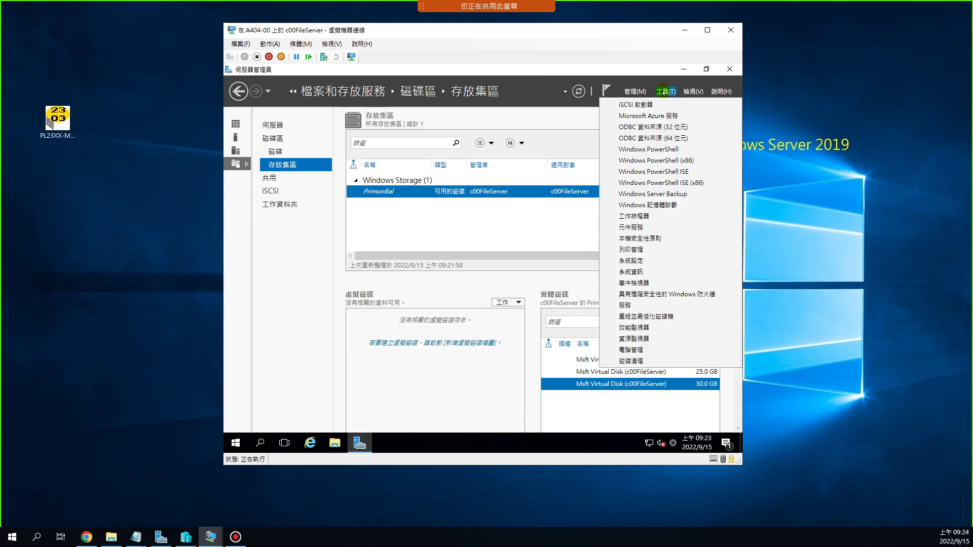
left_click(650, 349)
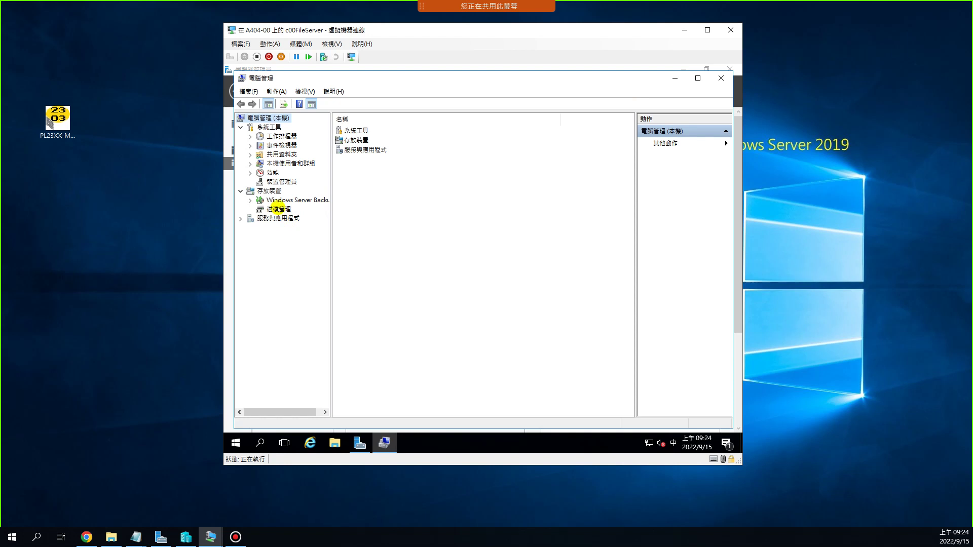
left_click(278, 208)
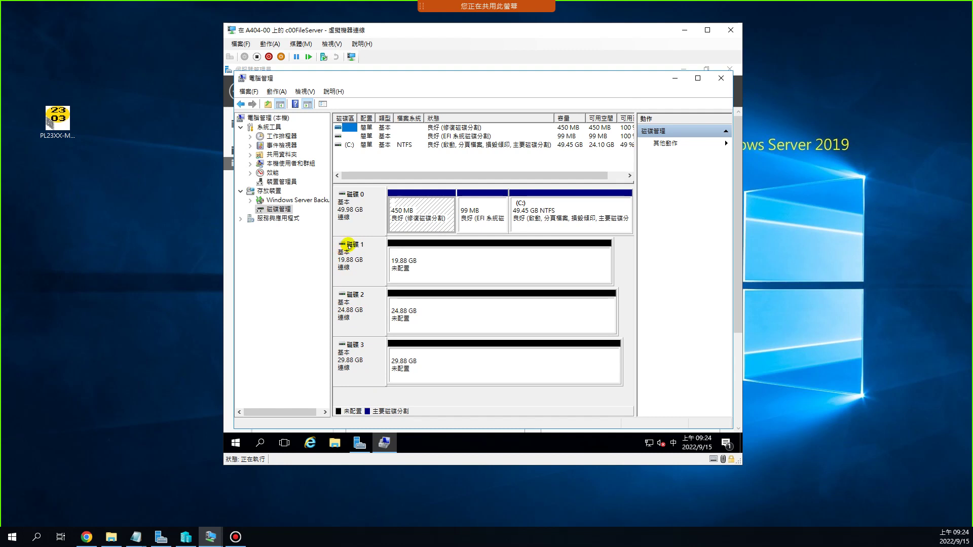
left_click(675, 78)
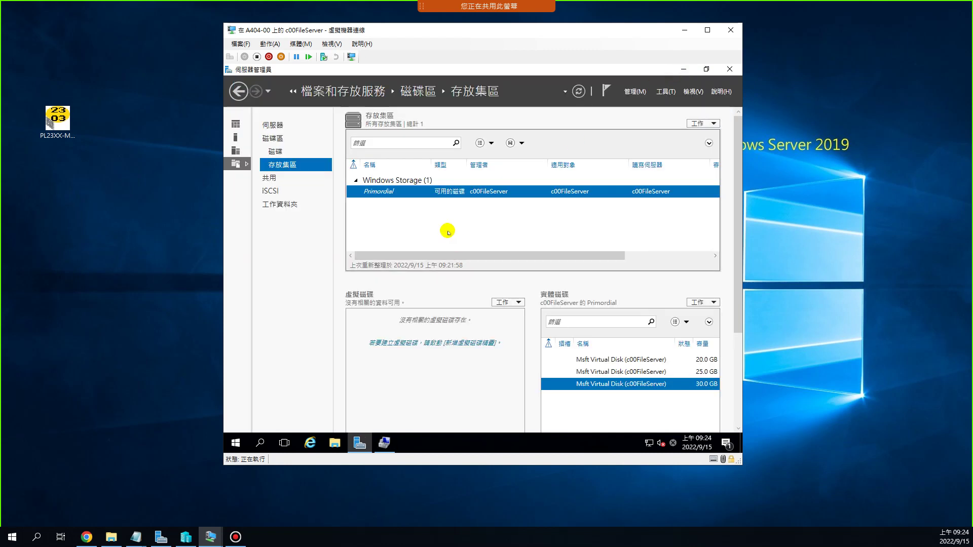
left_click(384, 442)
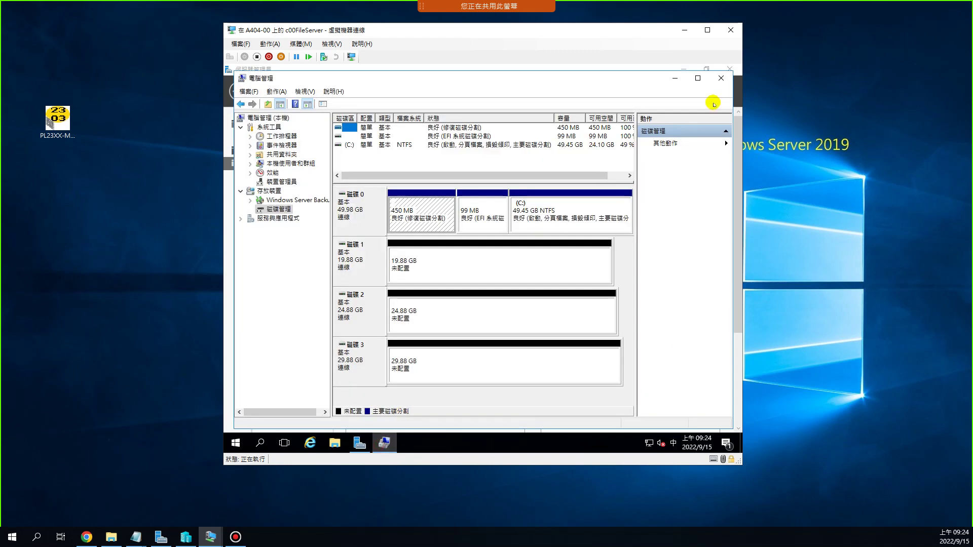
left_click(721, 78)
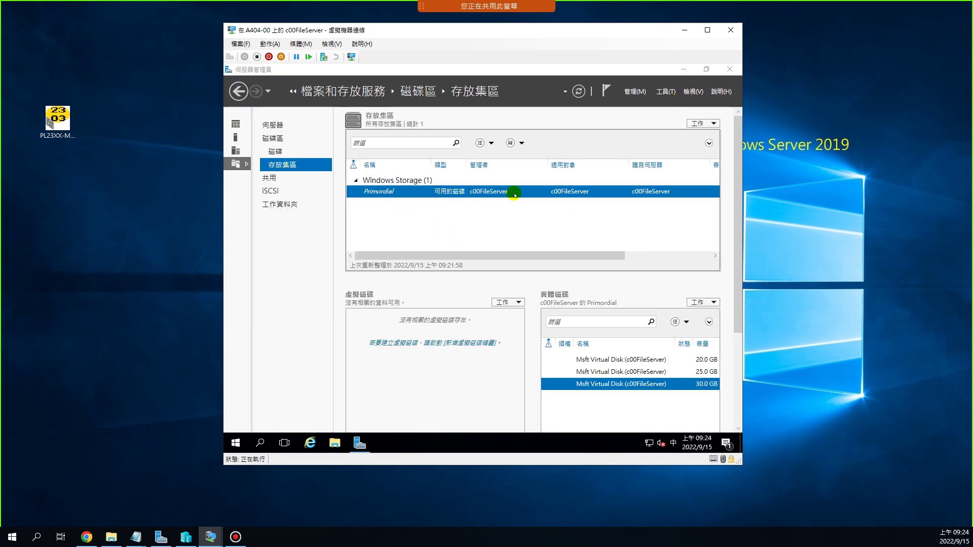
- Start a new storage pool named pool, using the Primordial disk group of c00FileServer
left_click(712, 123)
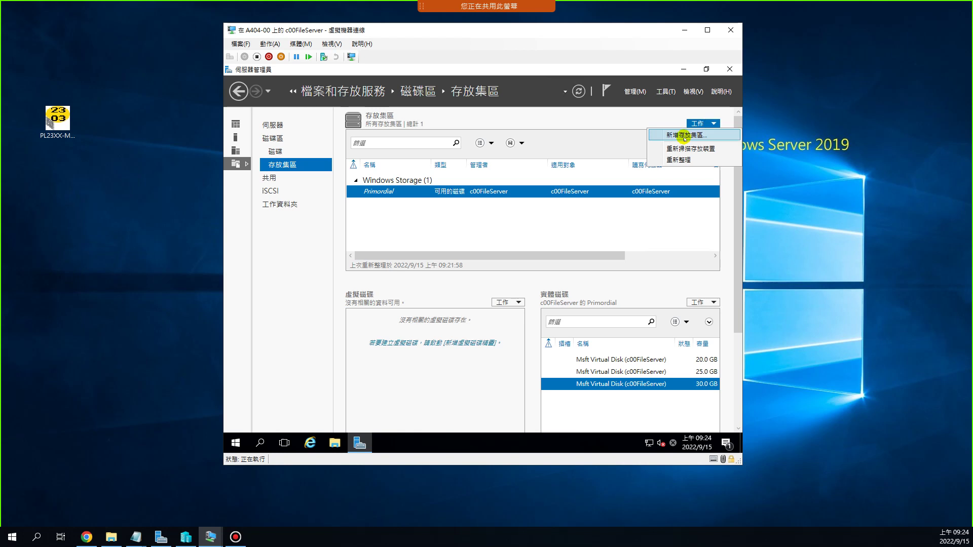
left_click(683, 135)
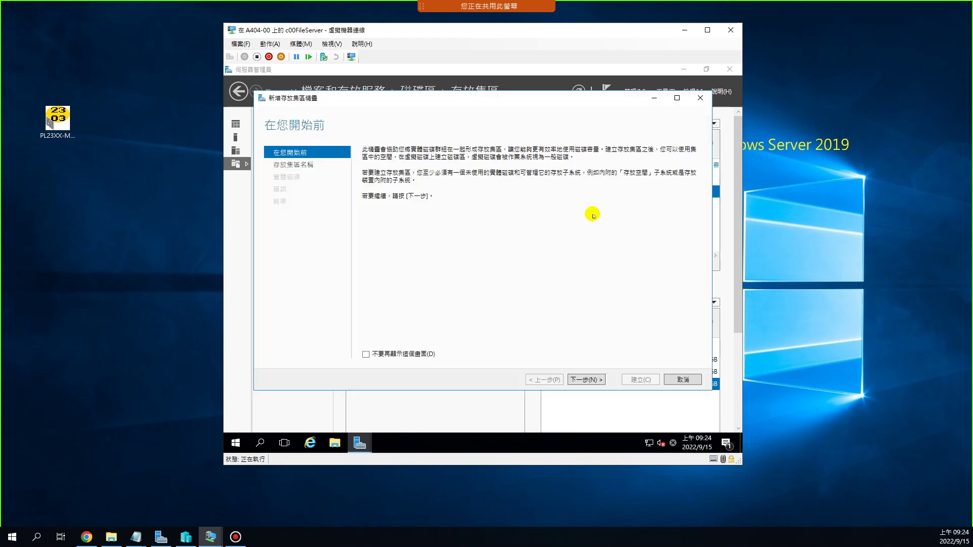
left_click(591, 379)
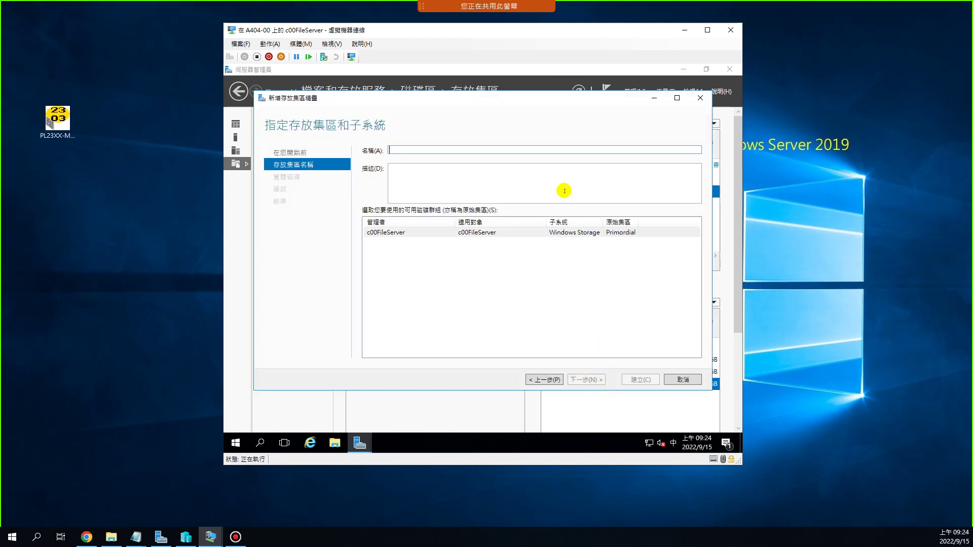
left_click(516, 146)
type("pool")
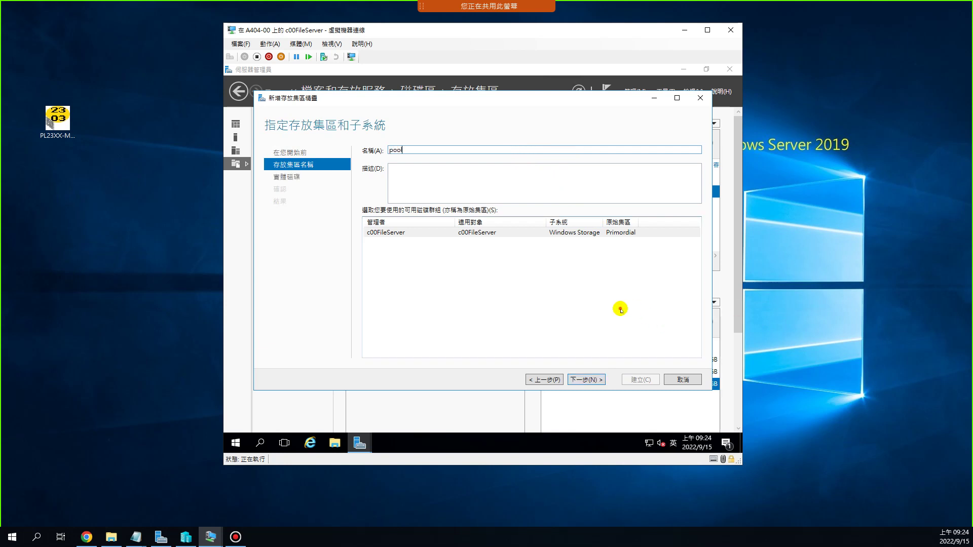
left_click(431, 233)
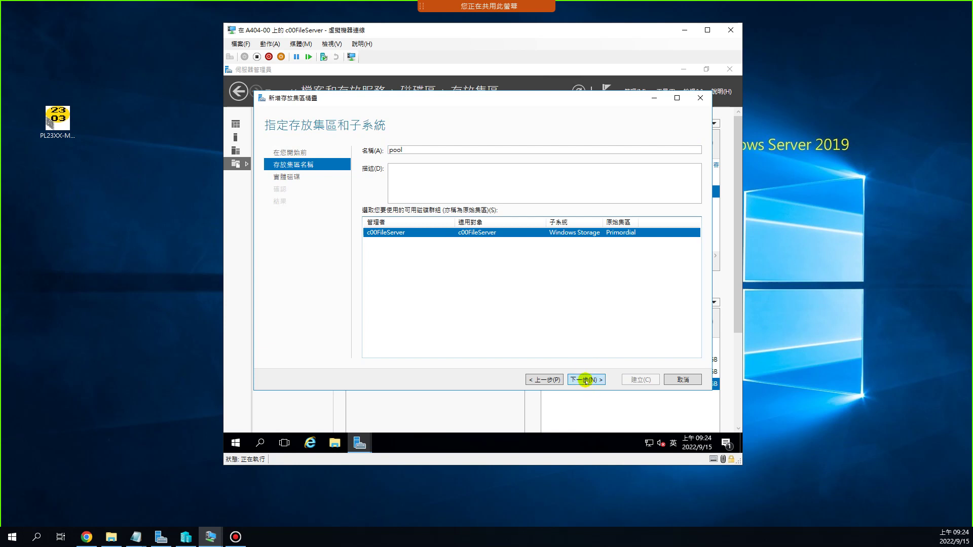
left_click(585, 380)
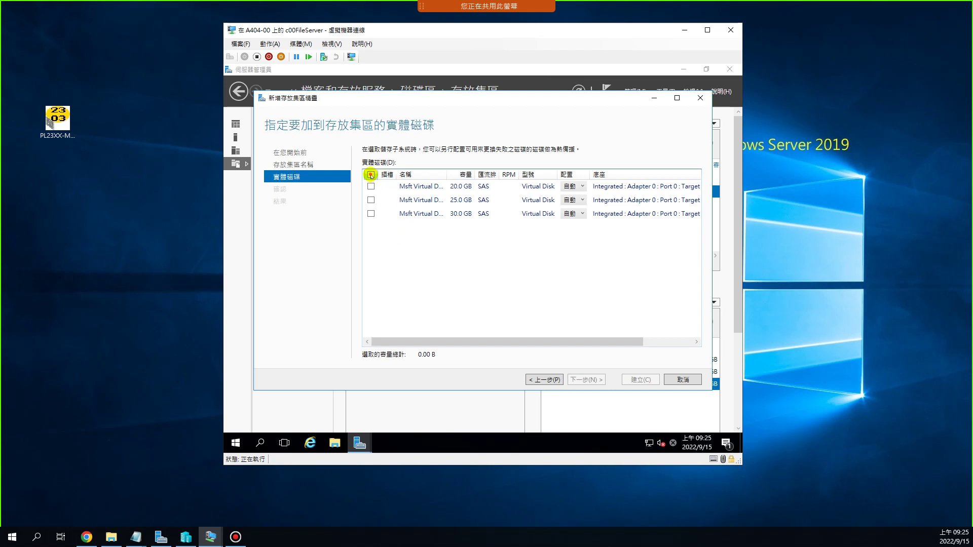
- Add all three physical disks to the pool, trying hot spare on the 30 GB disk before restoring automatic allocation, and create the pool
left_click(371, 175)
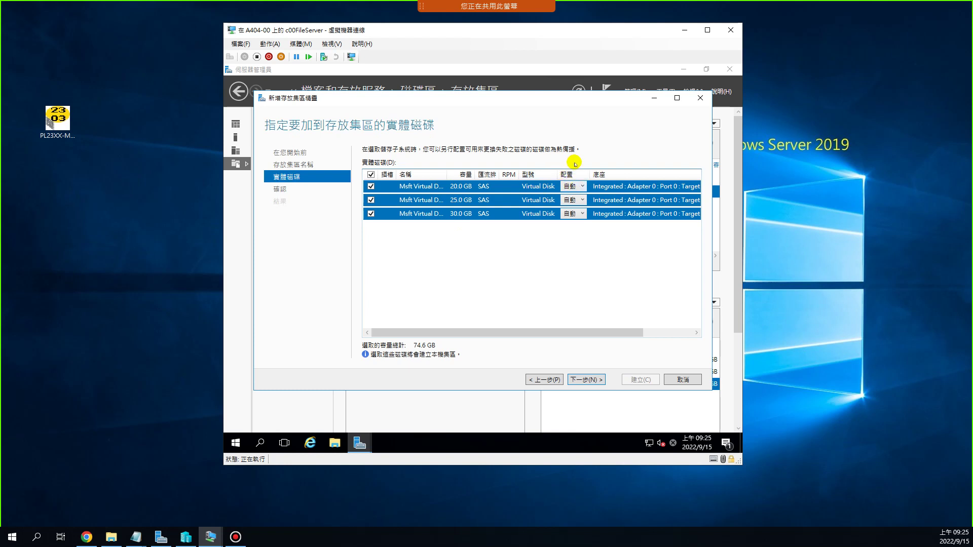
left_click(575, 213)
left_click(575, 234)
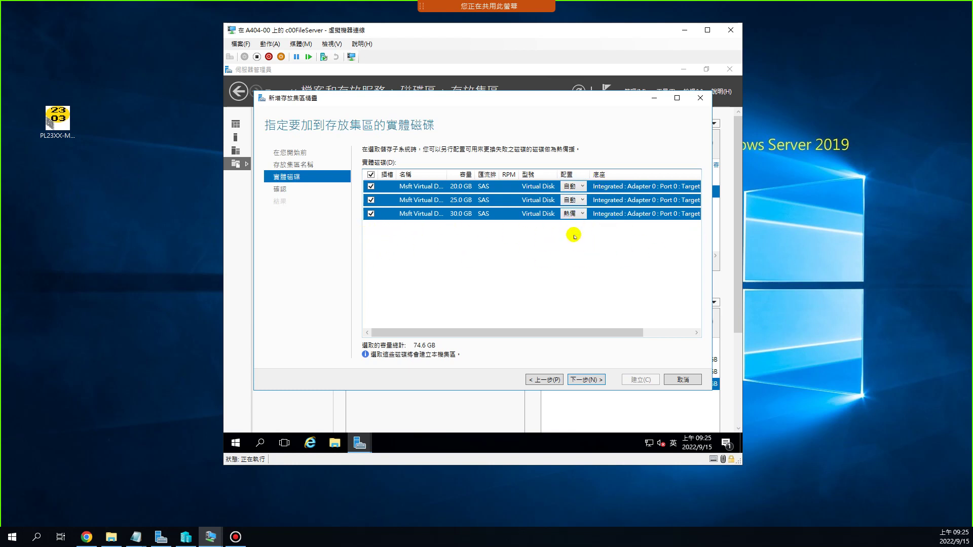
left_click(579, 213)
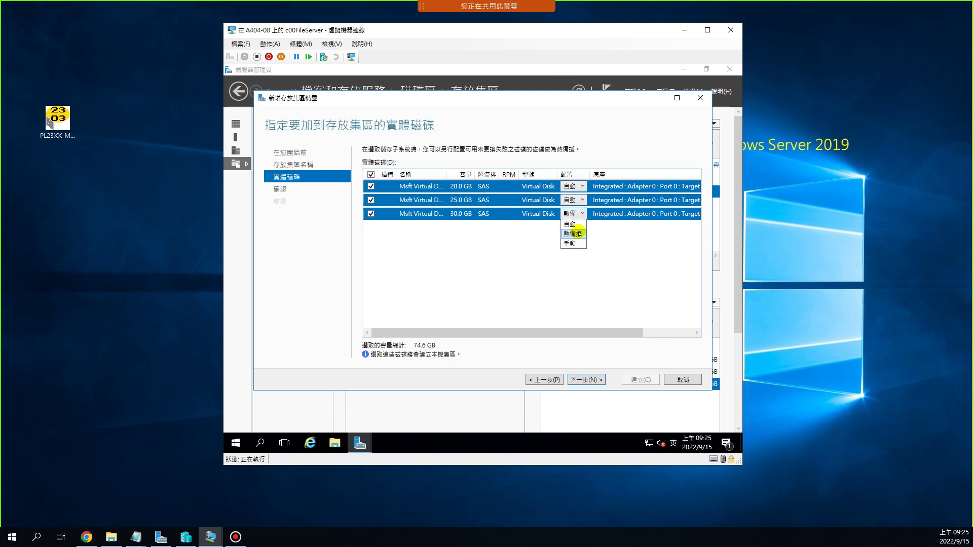
left_click(571, 223)
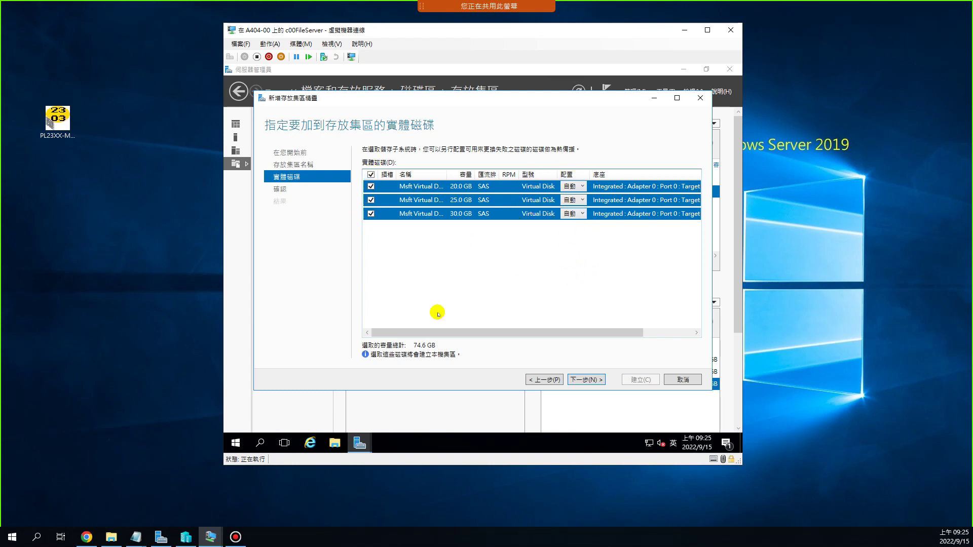
left_click(590, 381)
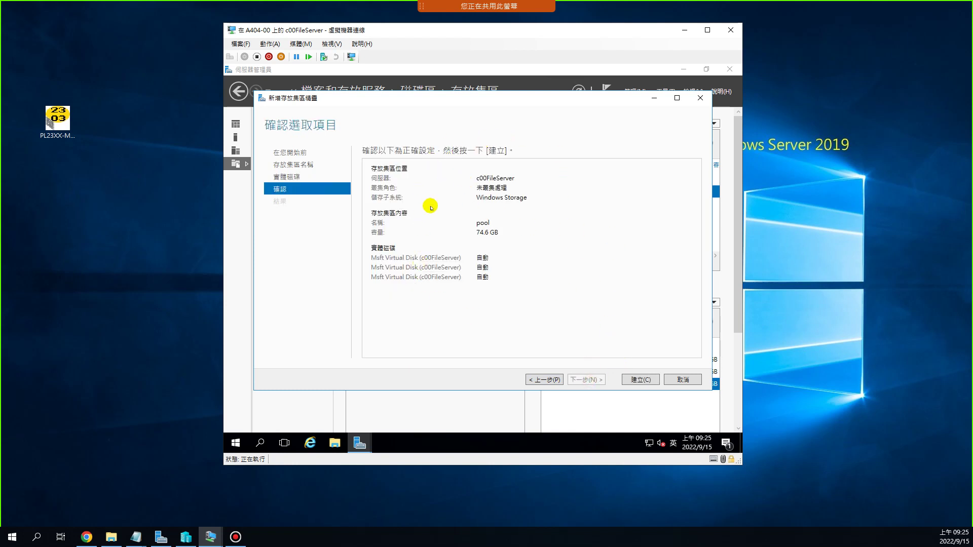
left_click(638, 379)
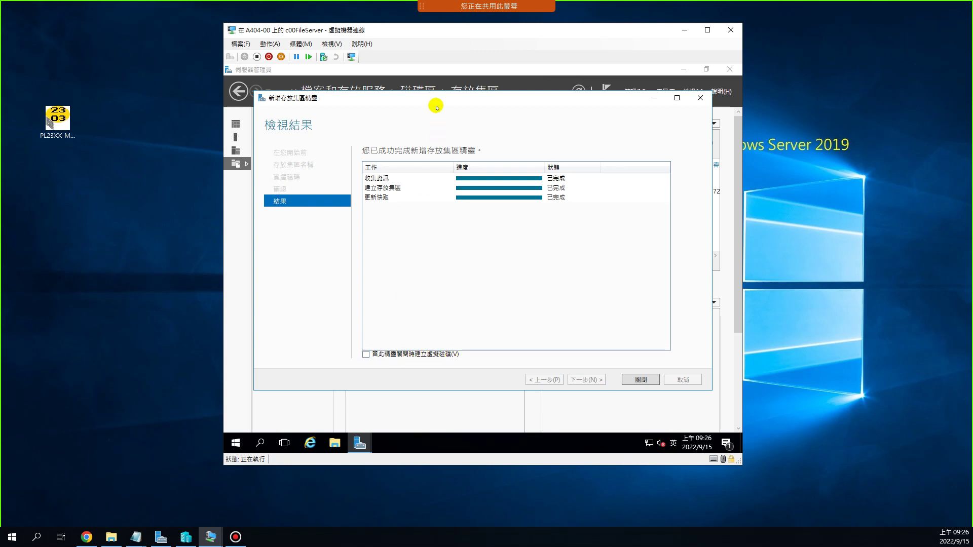
- Inspect the Storage Pools page behind the wizard's results, close the wizard, and select pool to show its physical disks
left_click_drag(431, 102, 633, 246)
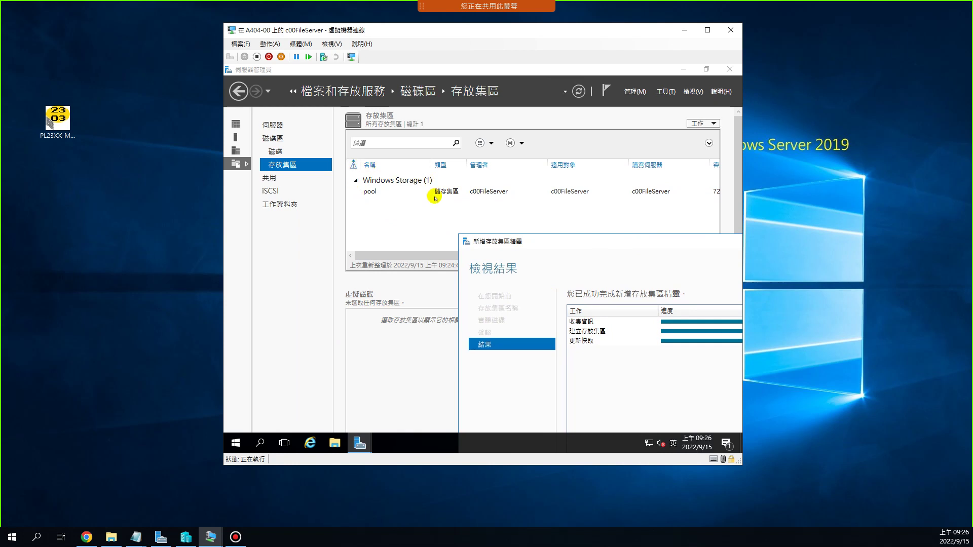
left_click_drag(529, 245, 474, 135)
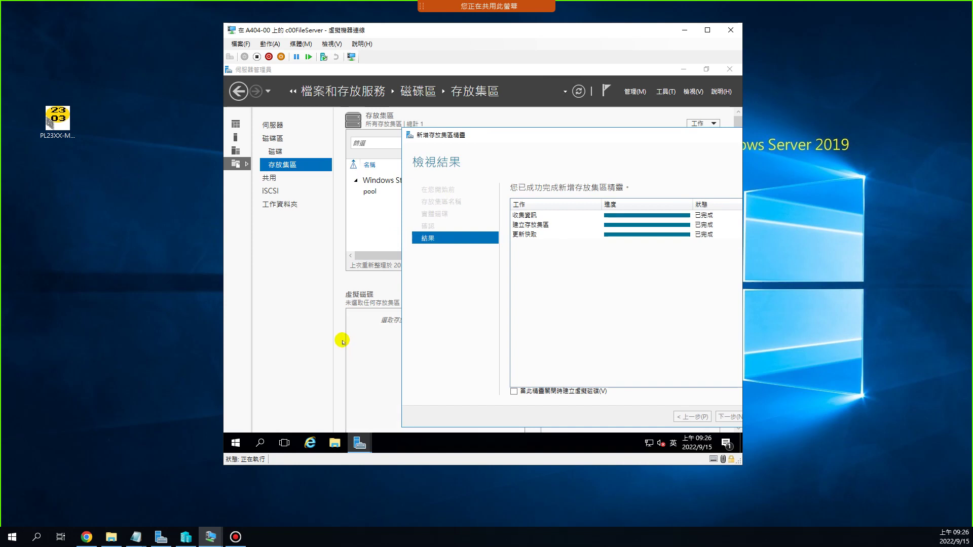
left_click_drag(591, 131, 546, 84)
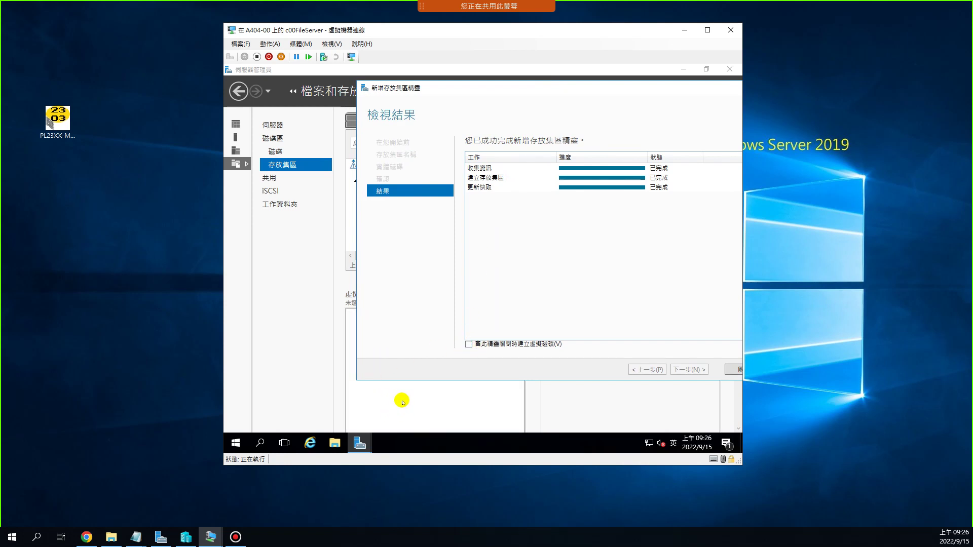
left_click_drag(615, 90, 516, 75)
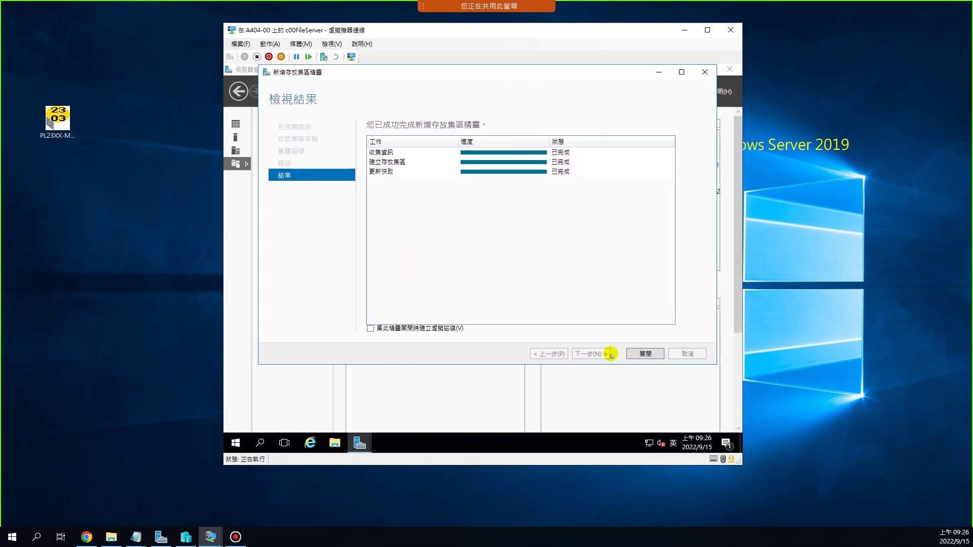
left_click(646, 354)
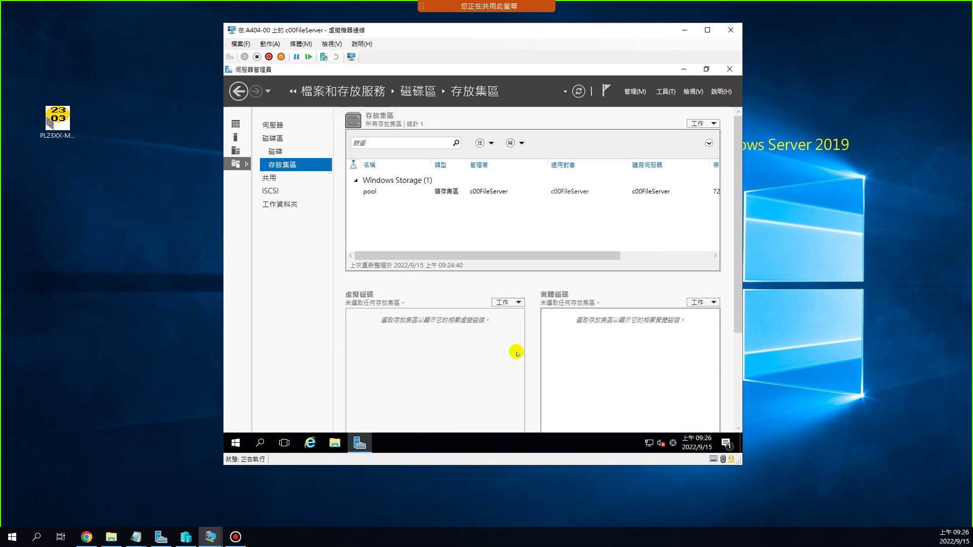
left_click(375, 192)
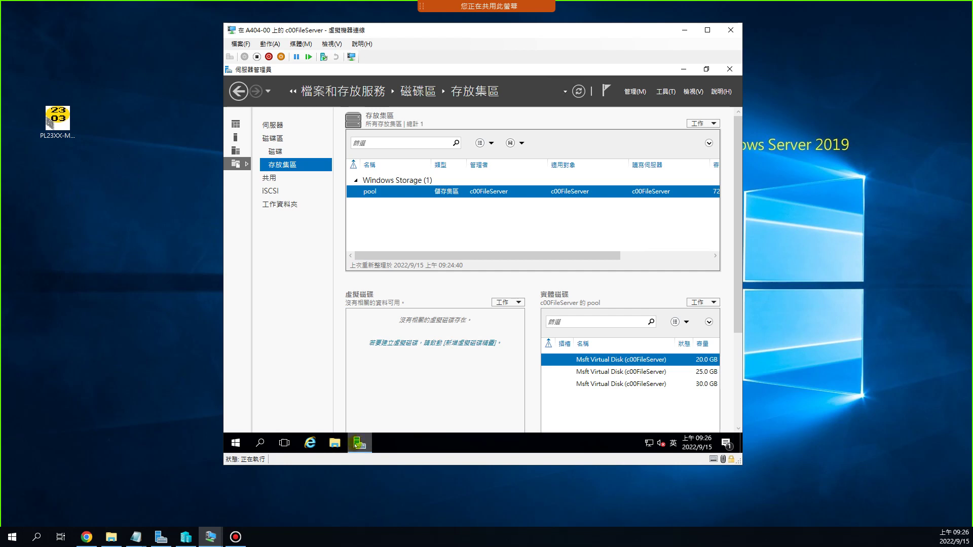
- Check Computer Management's Disk Management for the pooled disks, enlarging the graphical disk view, and return to Server Manager's Storage Pools page
left_click(665, 91)
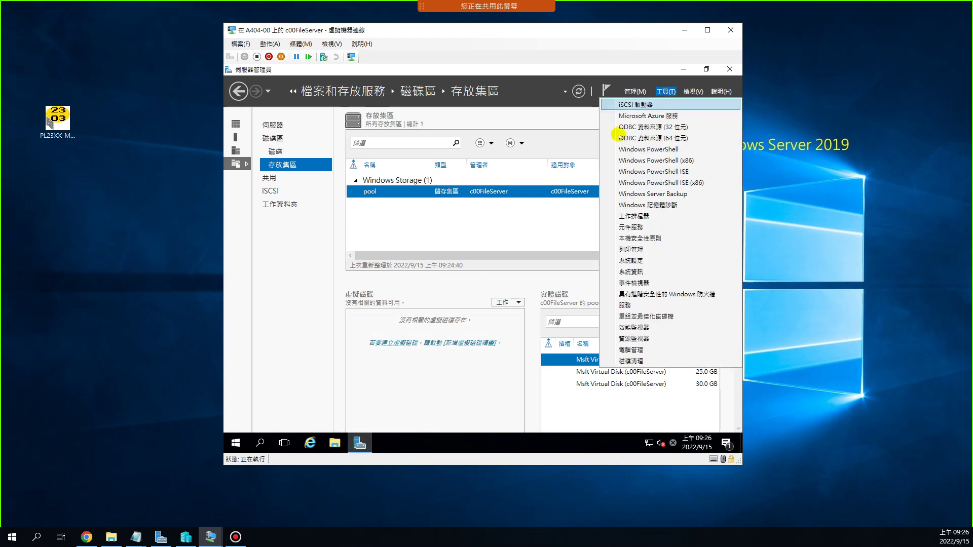
left_click(642, 350)
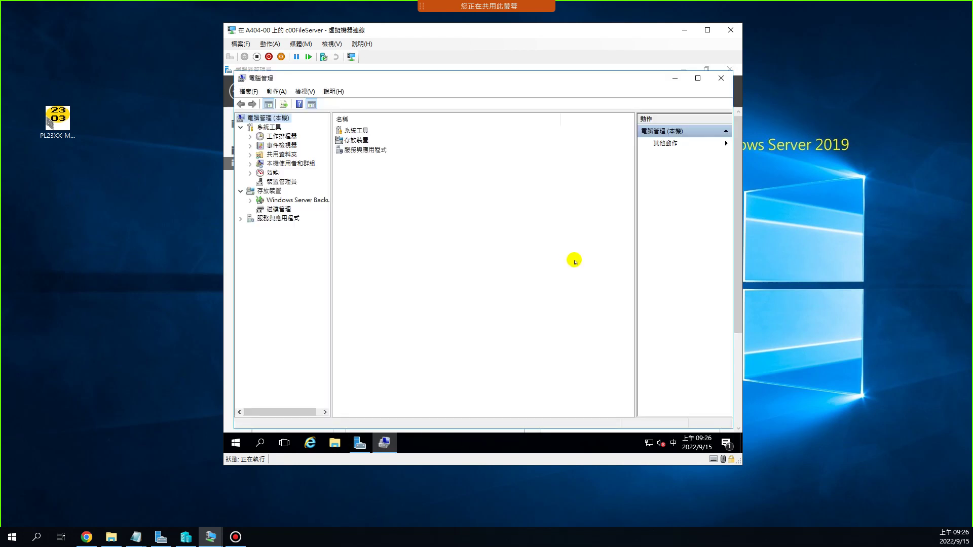
left_click(273, 209)
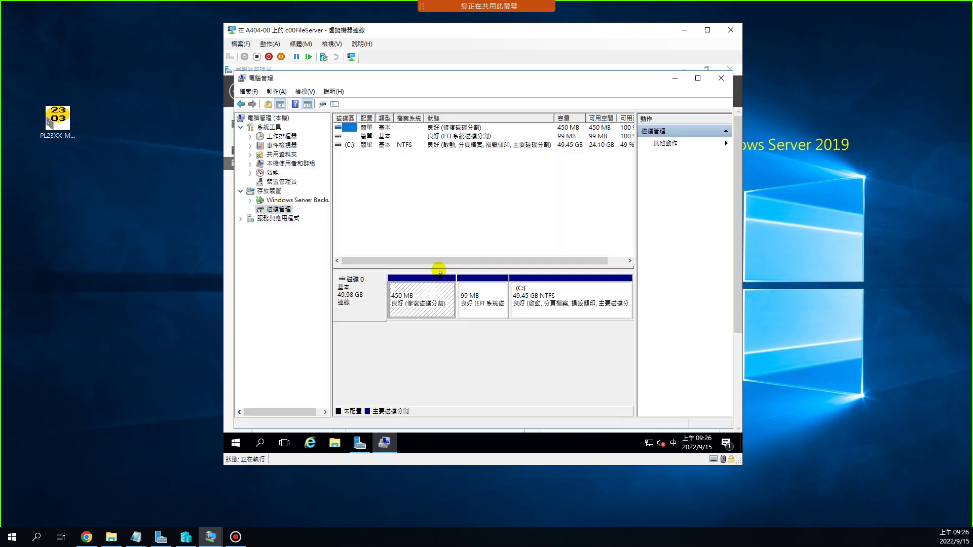
left_click_drag(465, 267, 467, 216)
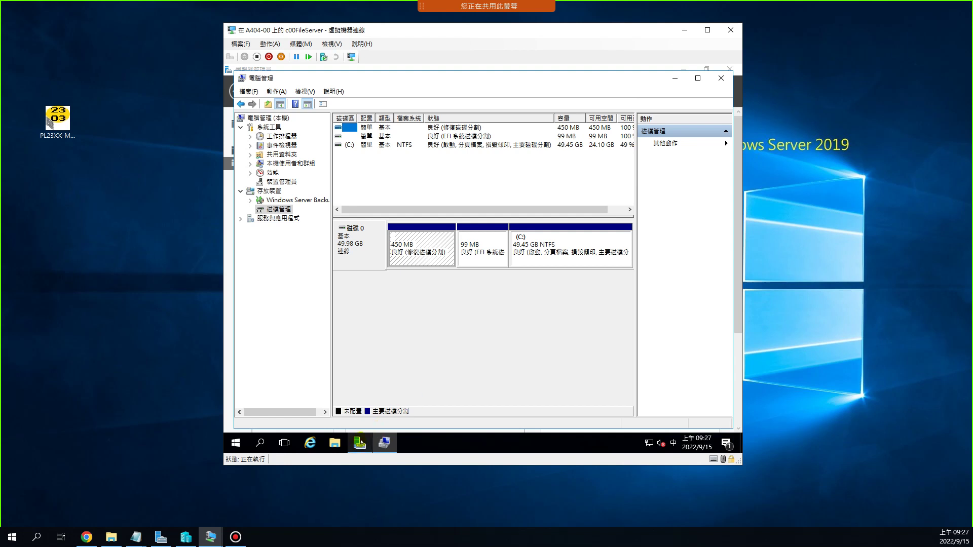
mouse_move(360, 442)
left_click(388, 406)
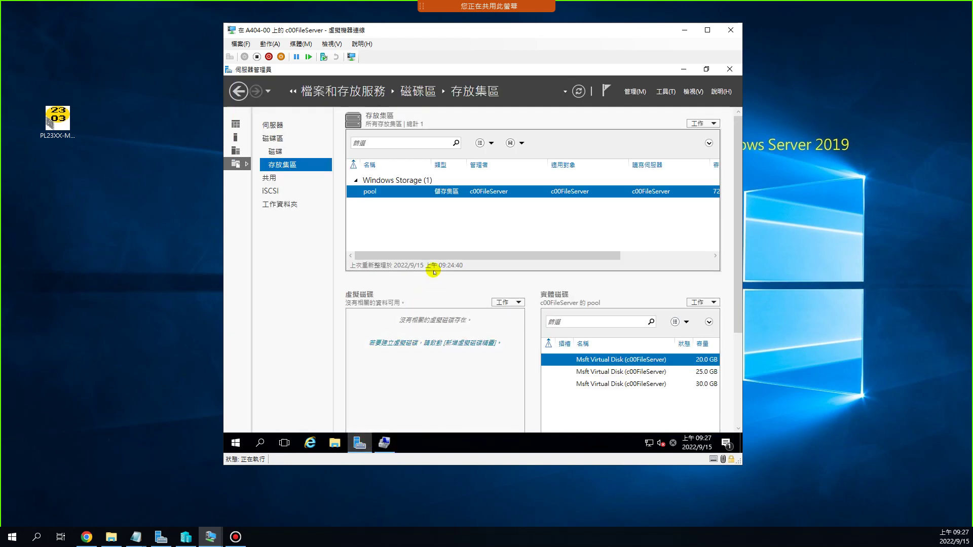
- Shorten the storage pools list to expose more of the disk lists, and recheck Computer Management's Disk Management for the pooled disks
left_click_drag(433, 272, 434, 227)
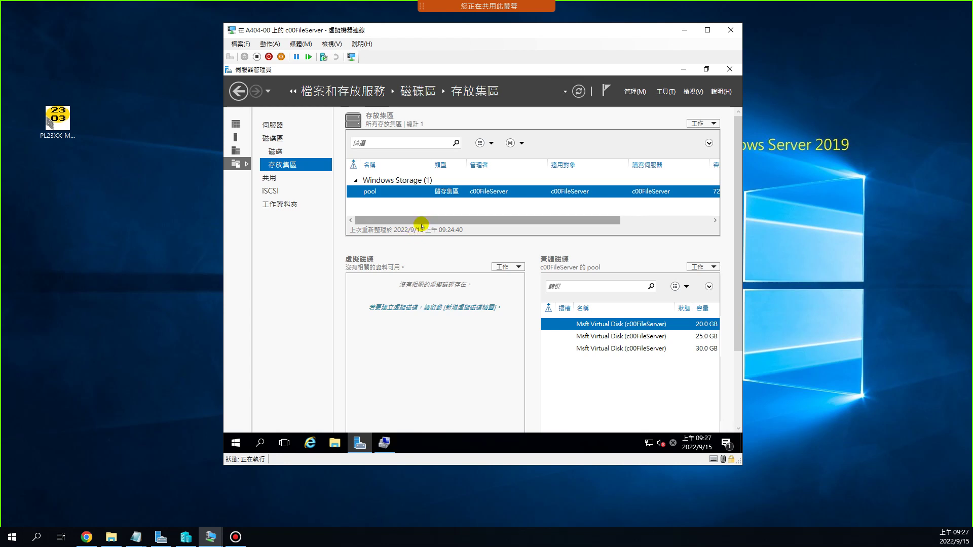
mouse_move(487, 5)
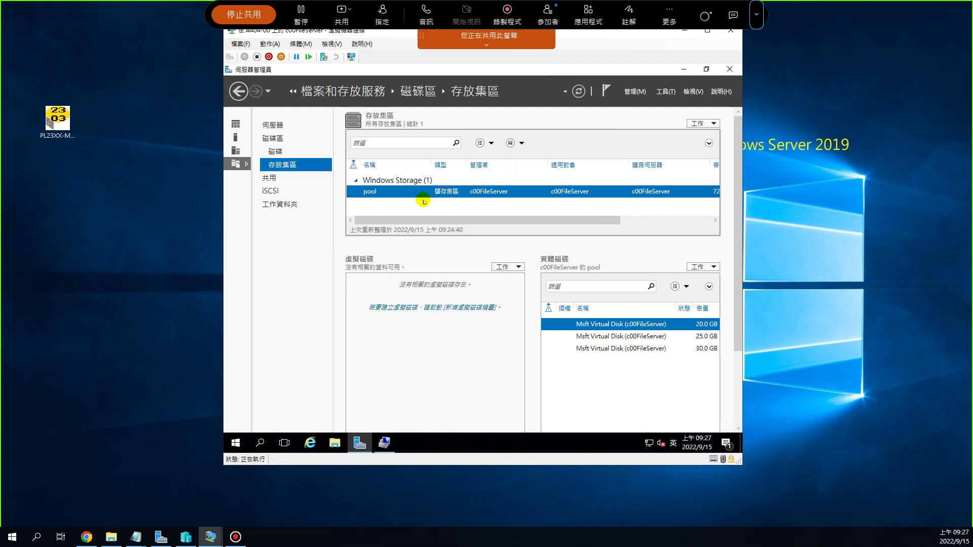
left_click(397, 197)
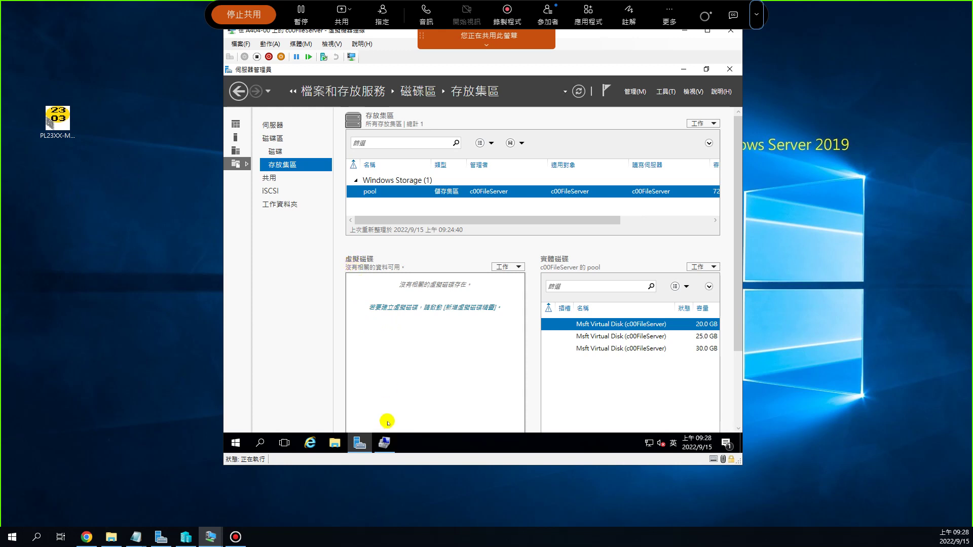
left_click(385, 443)
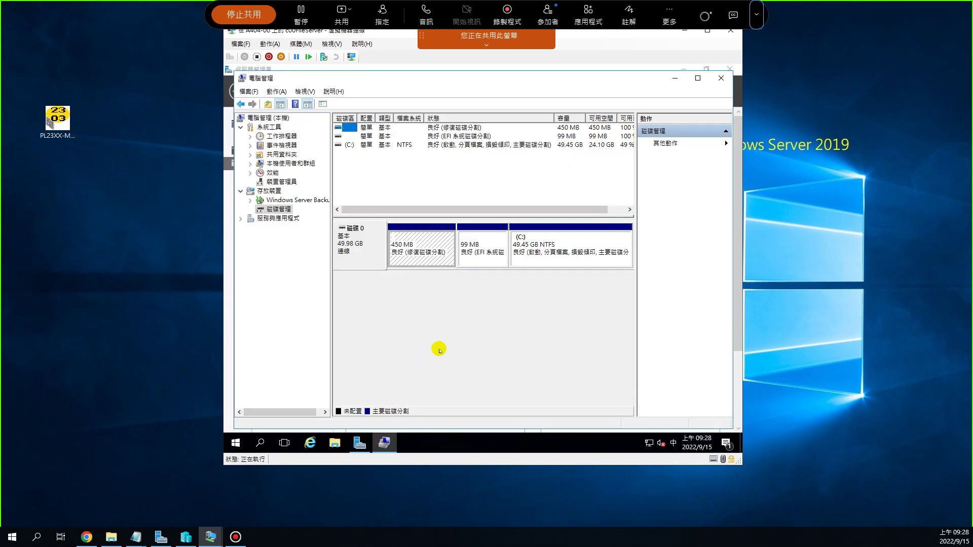
left_click(384, 443)
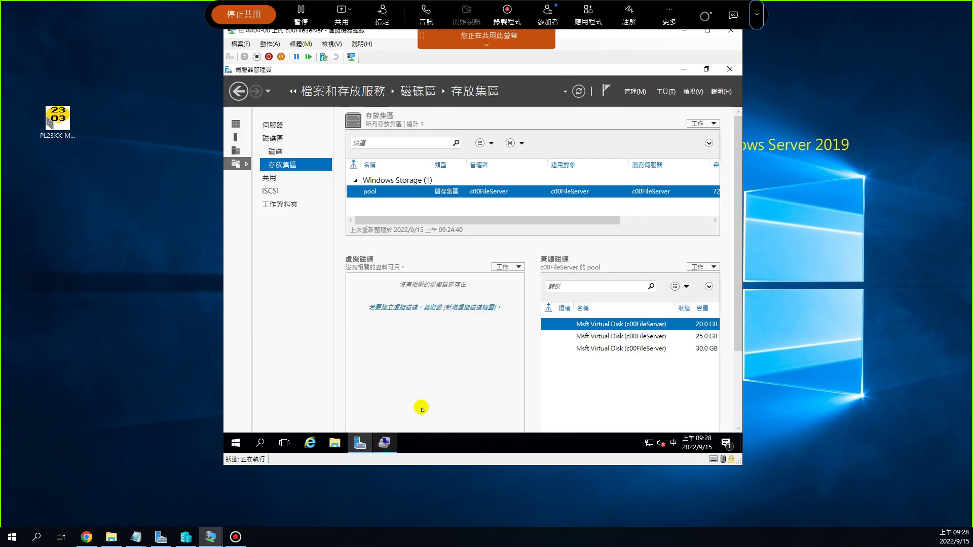
- Start a new virtual disk in the storage pool named pool and proceed past the wizard's introduction
left_click(512, 268)
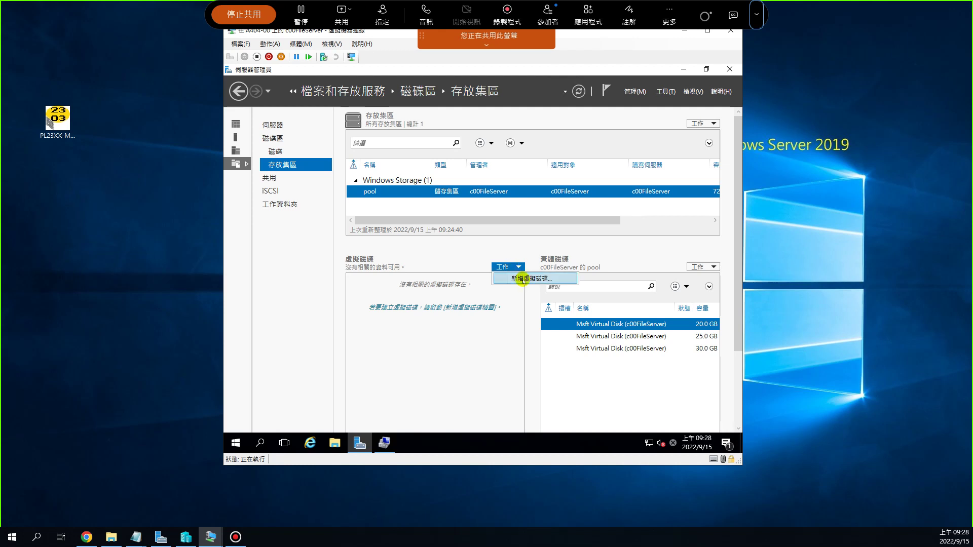
left_click(523, 280)
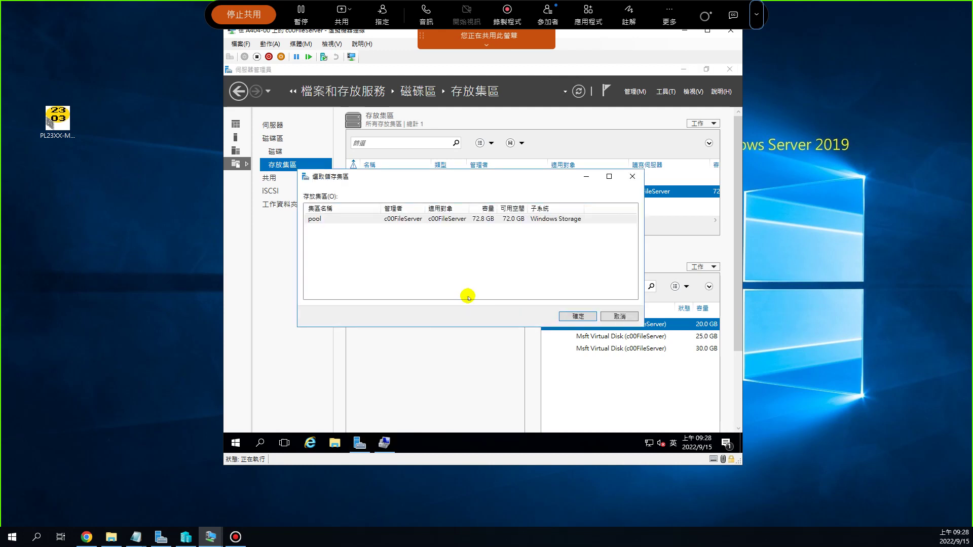
left_click(358, 220)
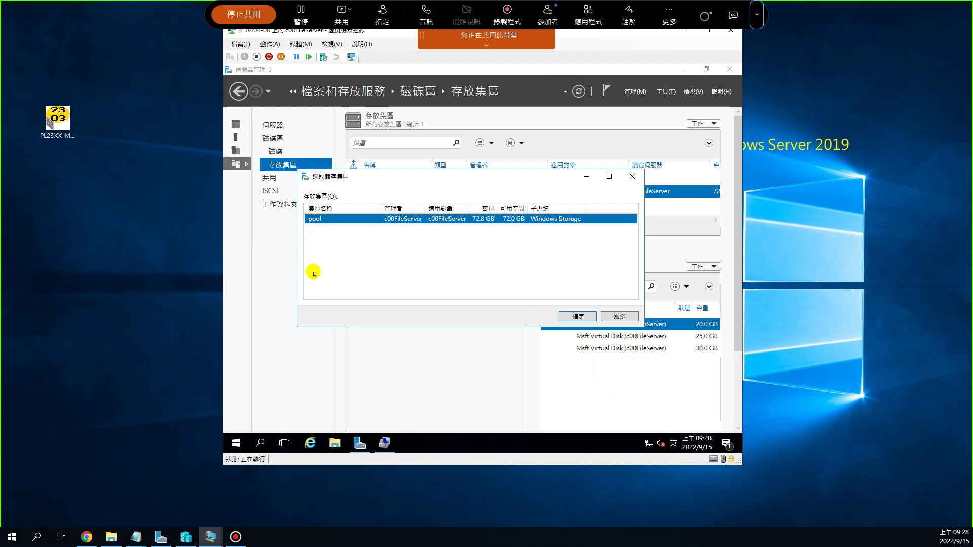
left_click(577, 318)
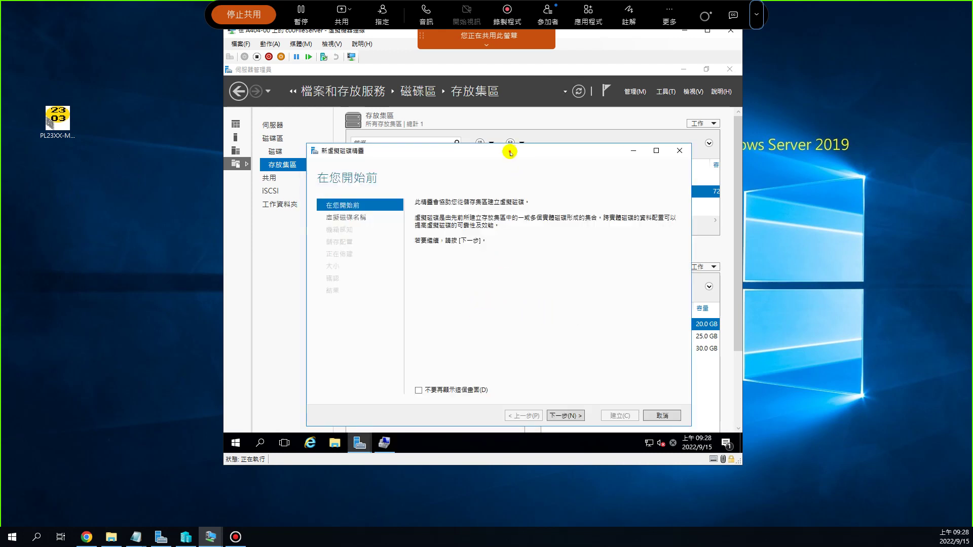
left_click(546, 357)
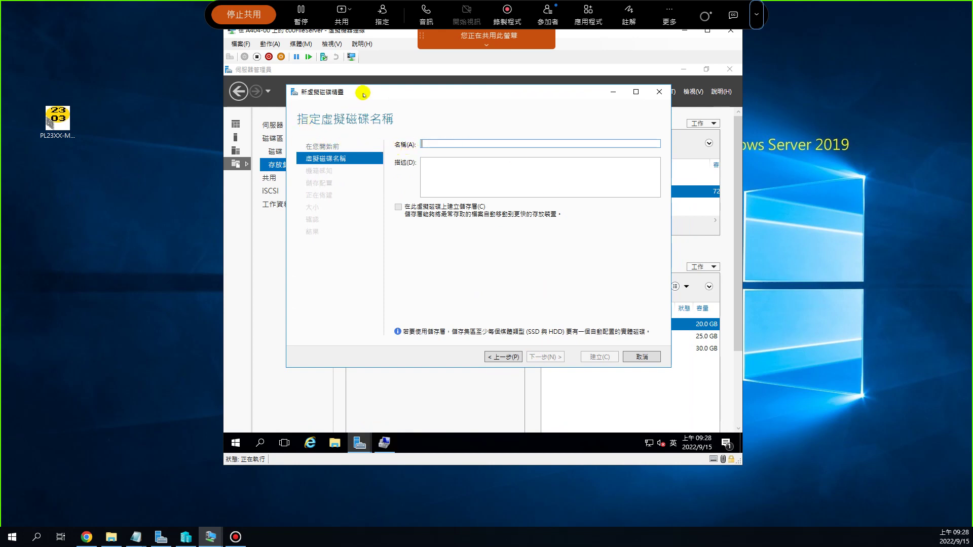
- Name the virtual disk vDisk01, leave enclosure awareness disabled, and proceed to the storage layout selection
left_click_drag(364, 101, 413, 101)
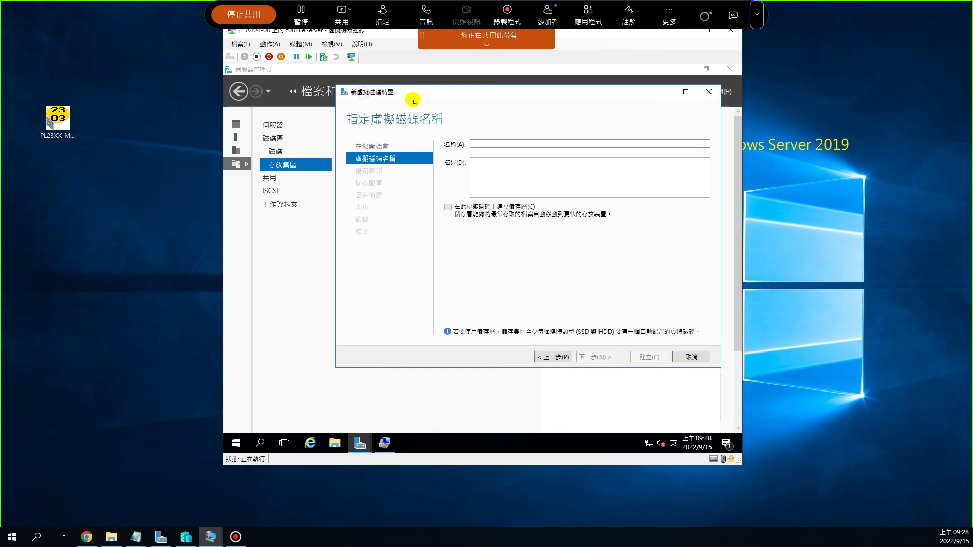
left_click(491, 144)
type("vDisk01")
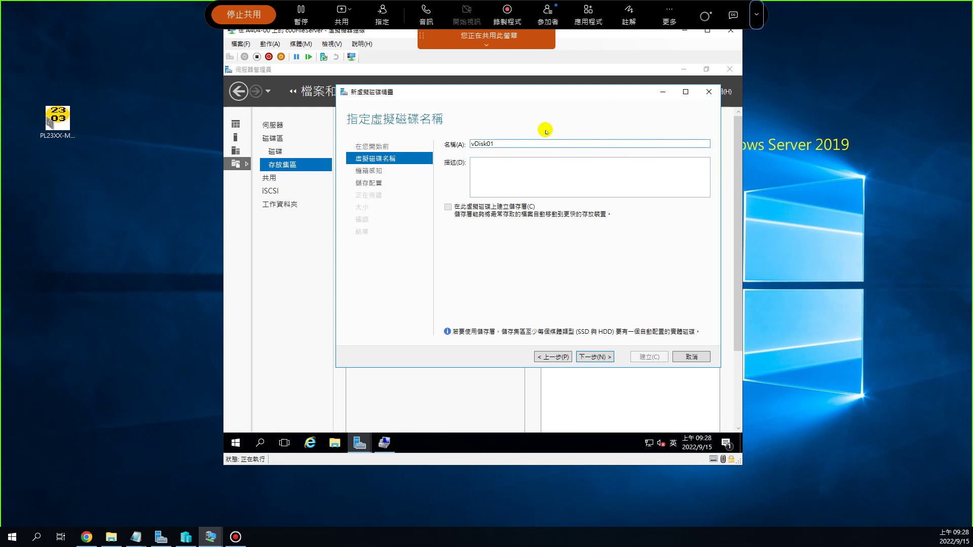
left_click(598, 358)
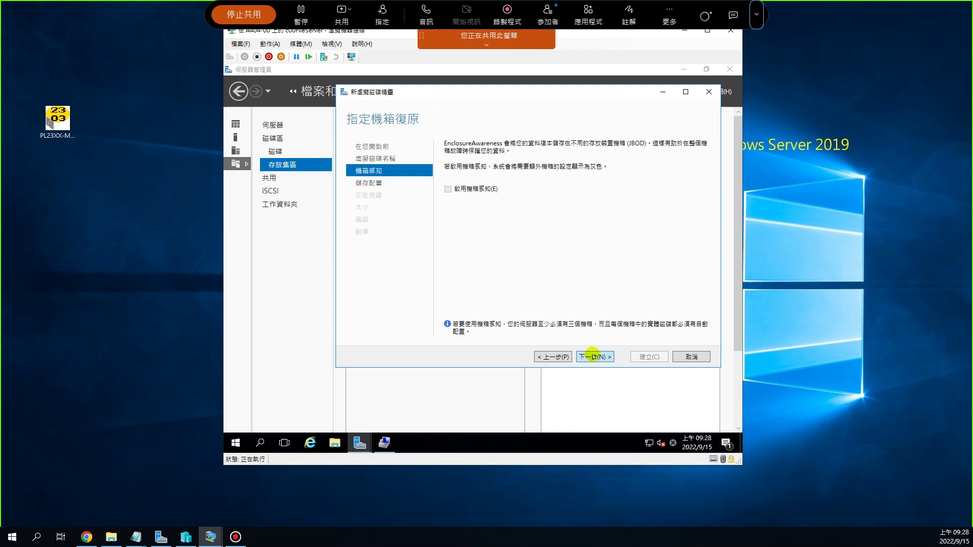
left_click(593, 355)
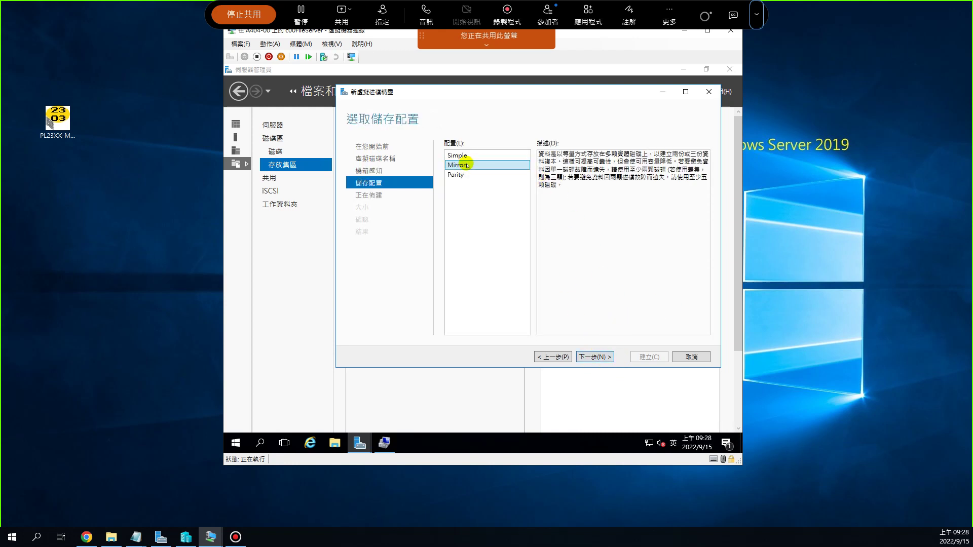
- Examine the Simple layout's description, positioning the virtual disk wizard so the pool's physical disks stay in view
left_click_drag(480, 90, 452, 367)
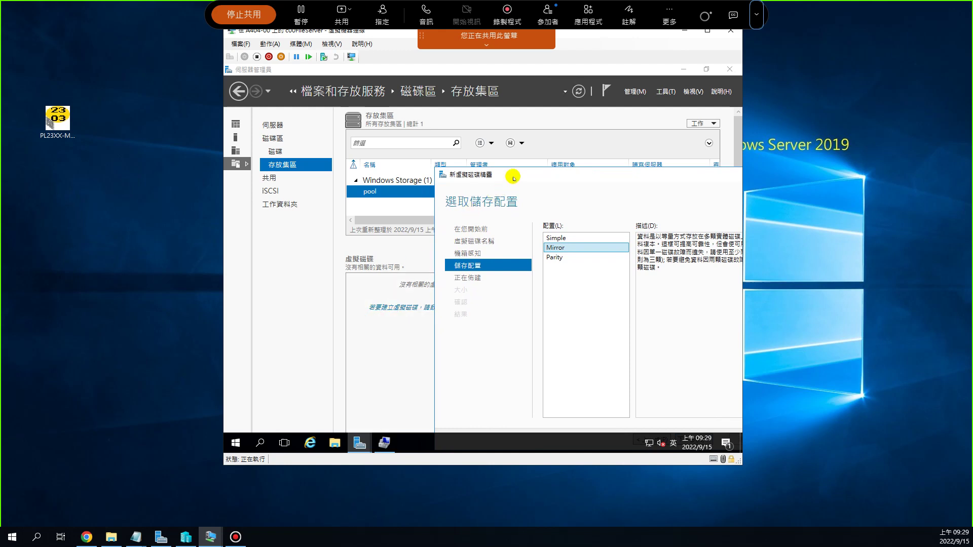
left_click_drag(512, 174, 328, 164)
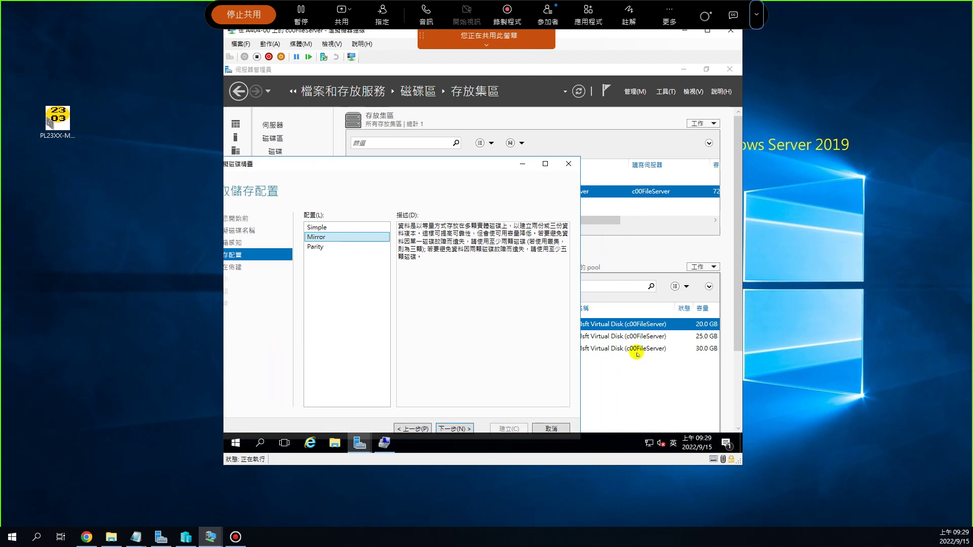
left_click_drag(424, 163, 651, 101)
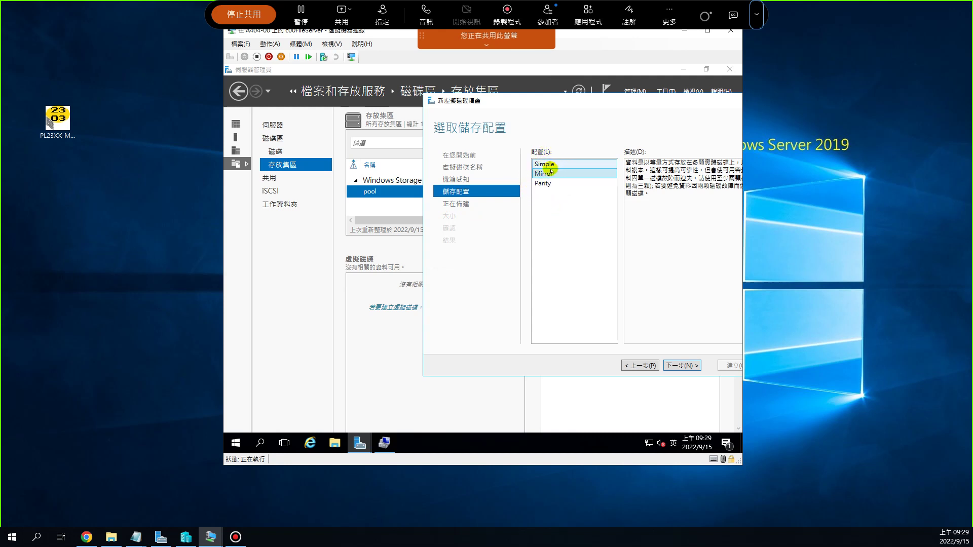
left_click_drag(612, 100, 515, 86)
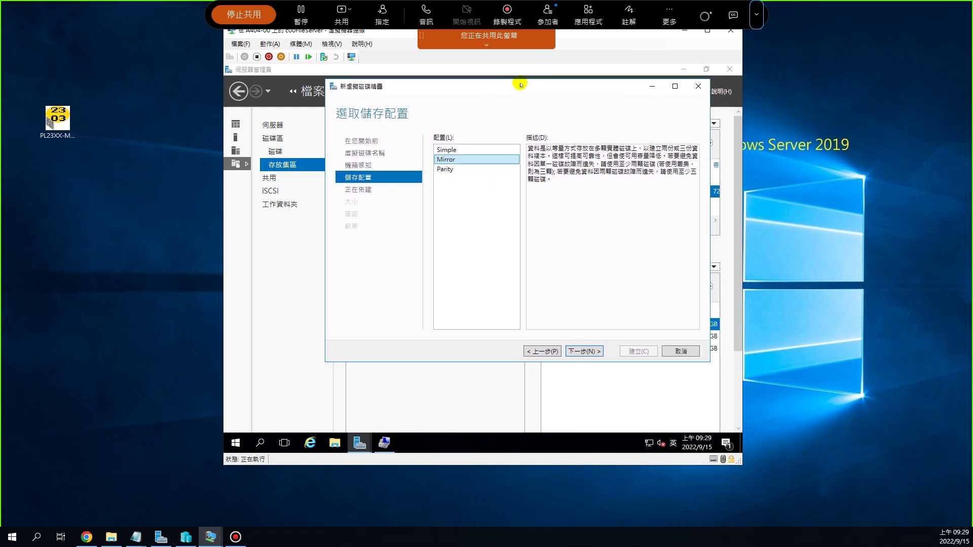
left_click(477, 148)
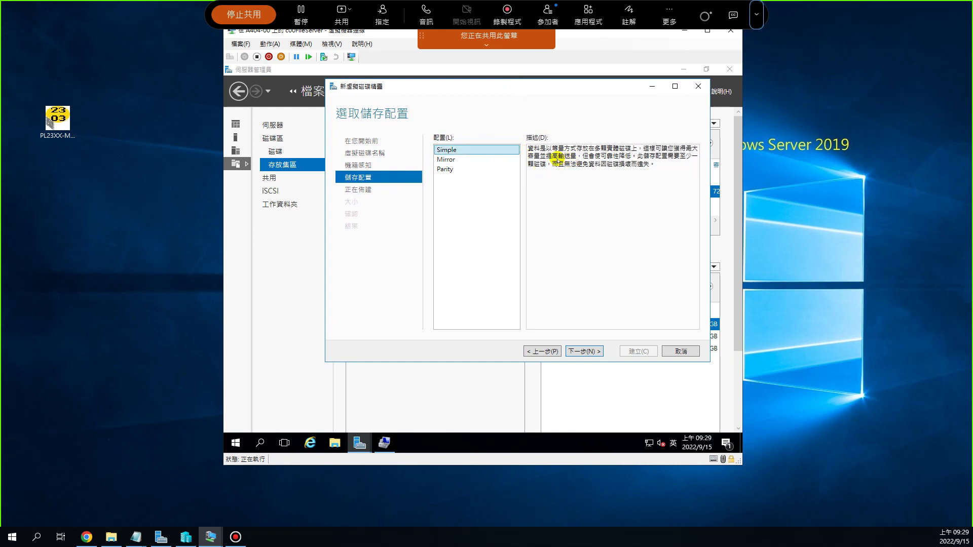
left_click_drag(569, 89, 464, 97)
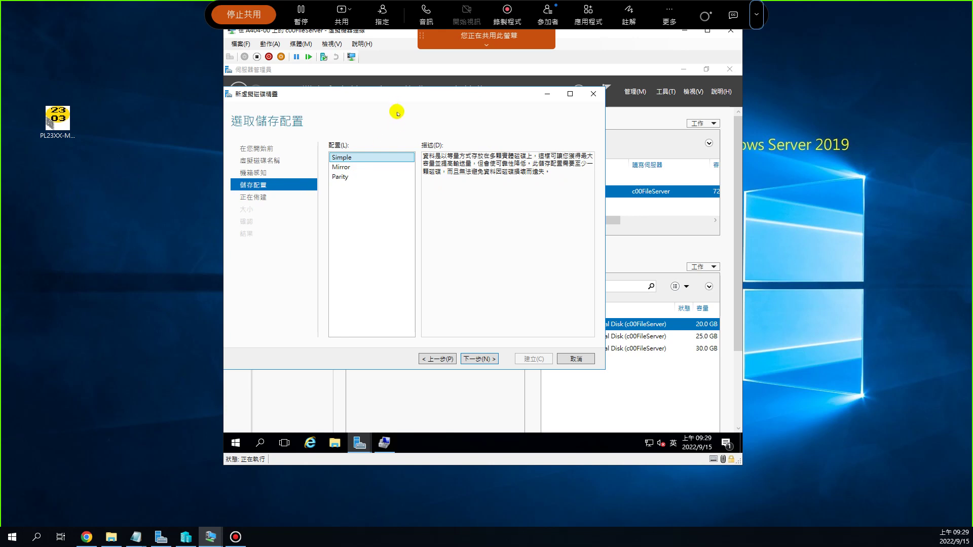
left_click_drag(395, 95, 373, 156)
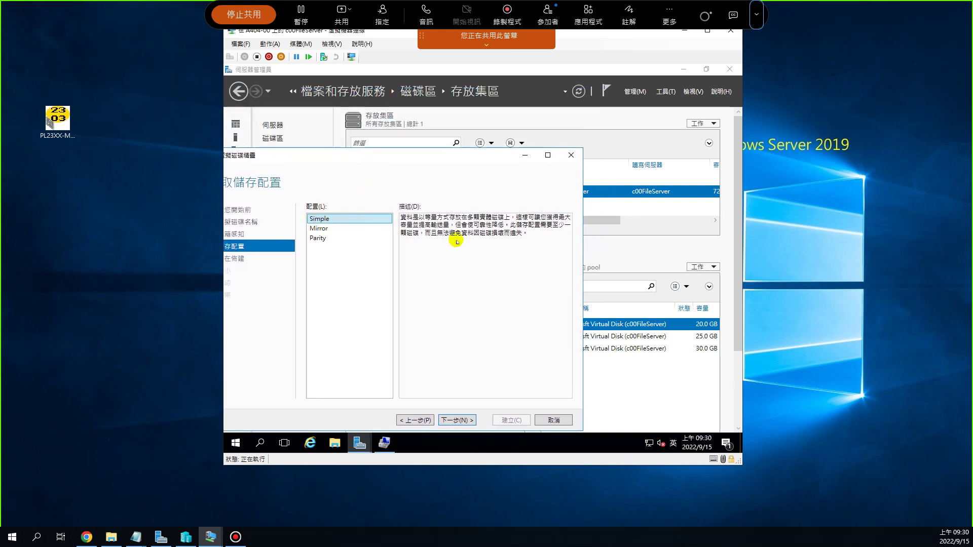
left_click_drag(476, 157, 446, 141)
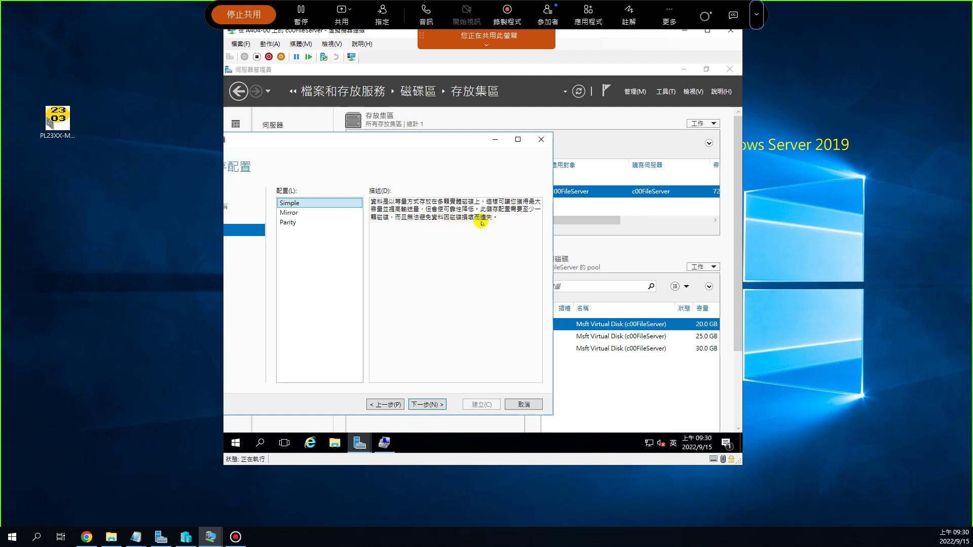
- Highlight the 30 GB and 20 GB physical disks in the pool for comparison, and return to the virtual disk wizard
left_click(602, 348)
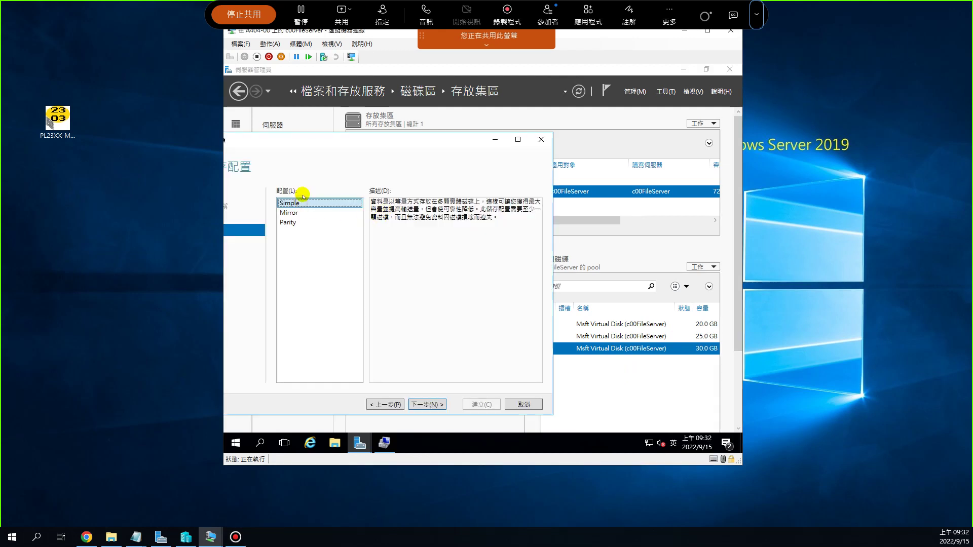
left_click(596, 327)
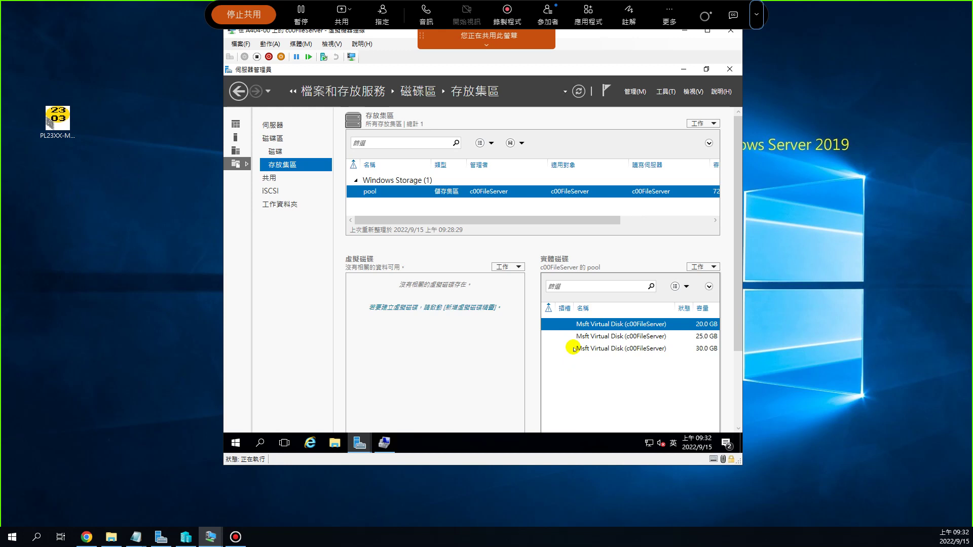
left_click(359, 442)
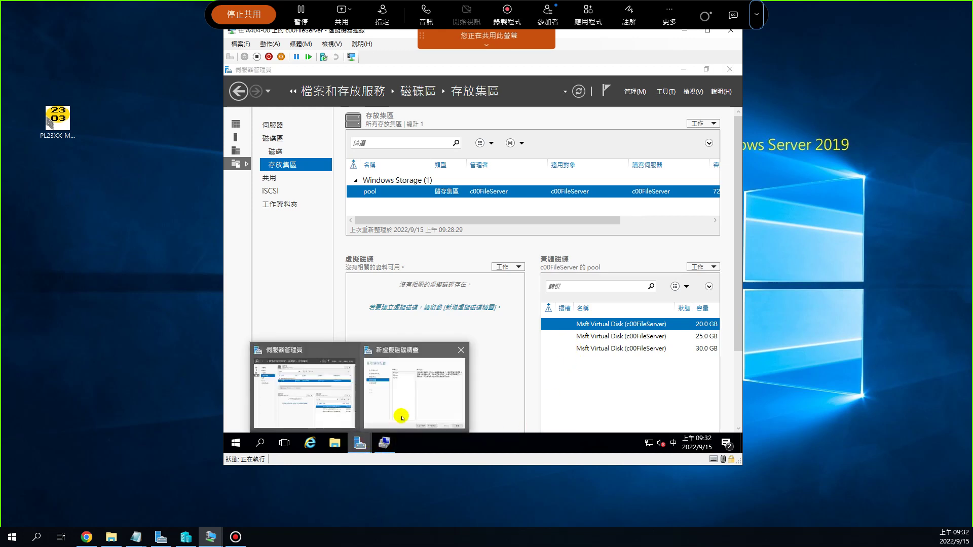
left_click(415, 403)
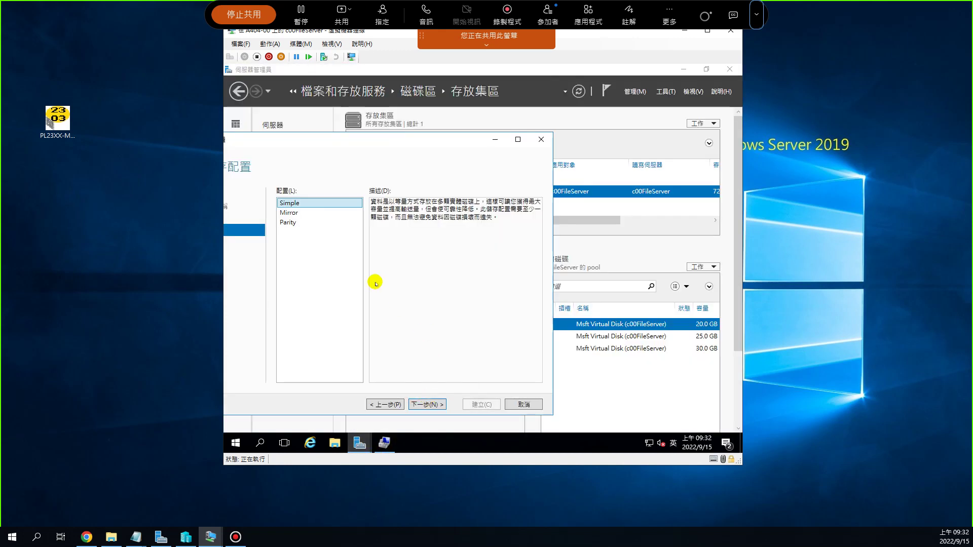
- Review the Mirror and Parity layout descriptions against the pool's physical disks, highlighting the 30 GB disk before returning to the wizard
left_click(289, 213)
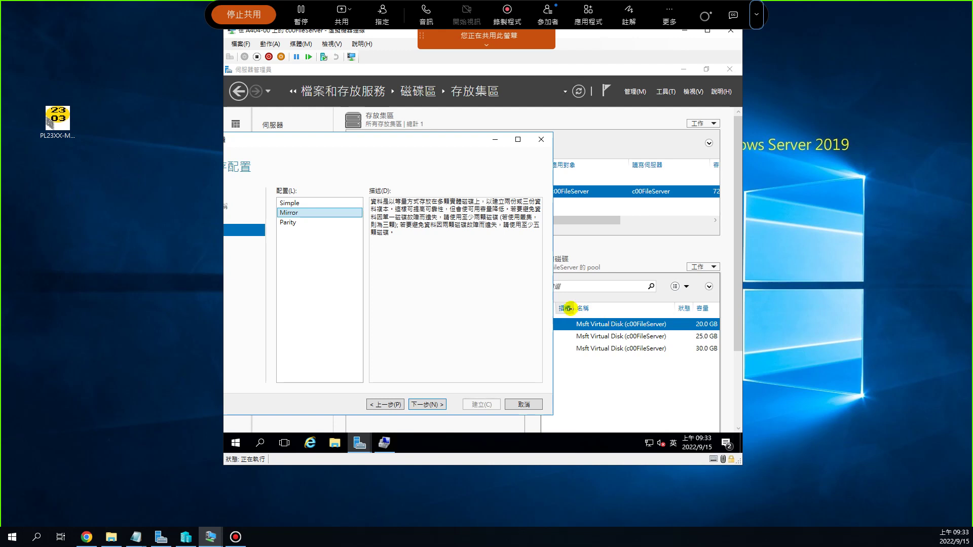
left_click(289, 224)
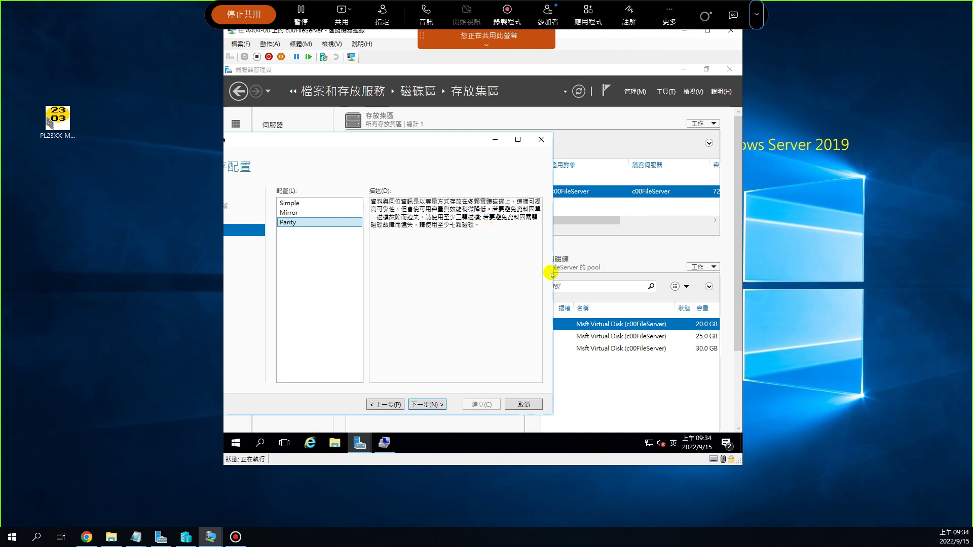
left_click(606, 348)
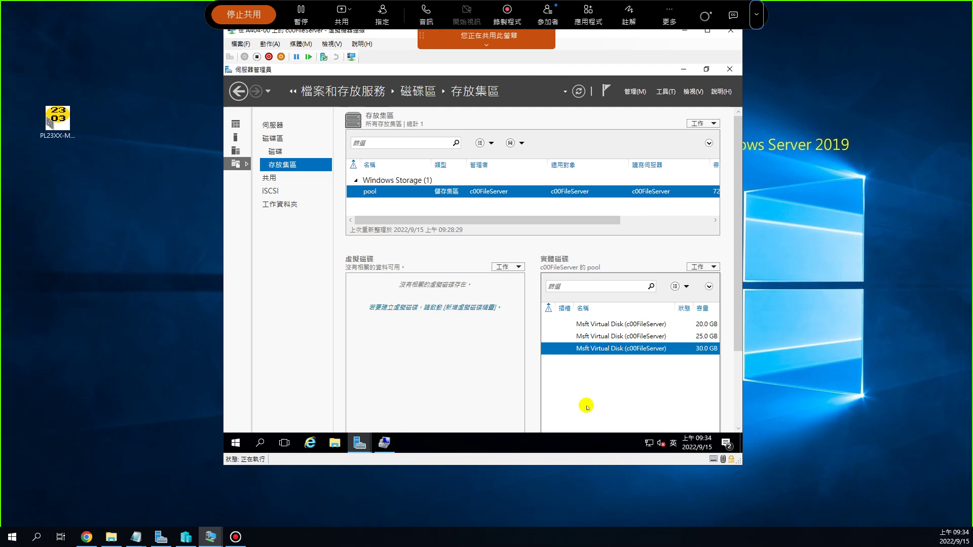
mouse_move(359, 442)
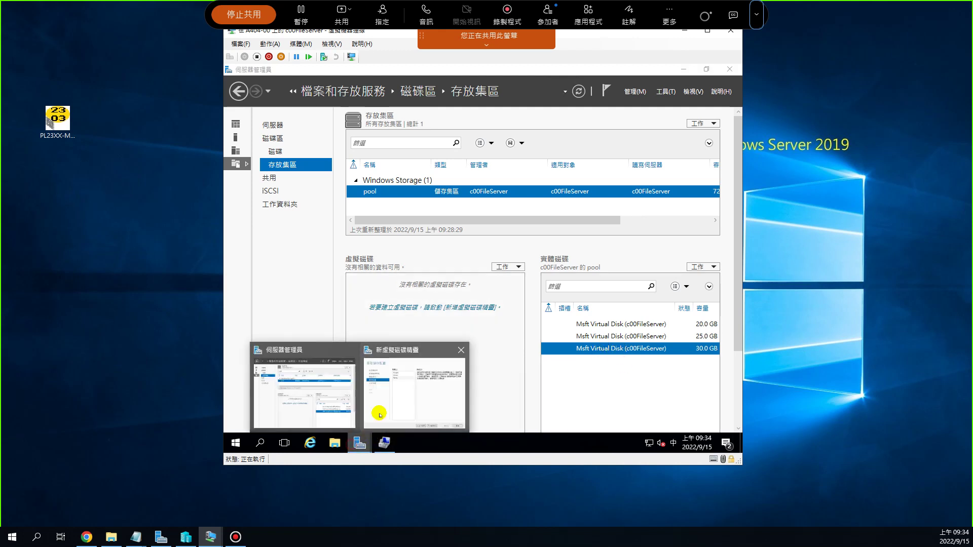
left_click(378, 397)
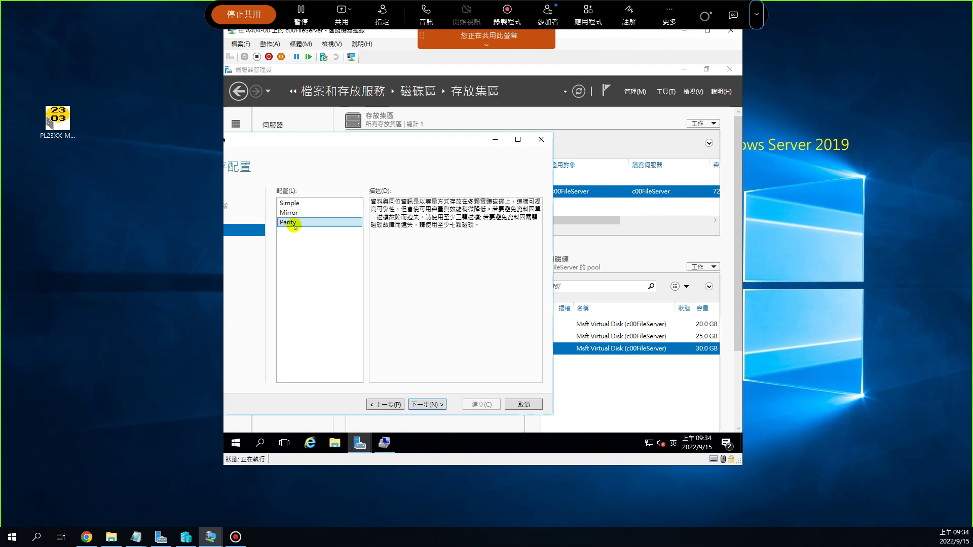
- Revisit the Simple layout, select Mirror as vDisk01's storage layout, and bring the whole wizard back into view
left_click(307, 202)
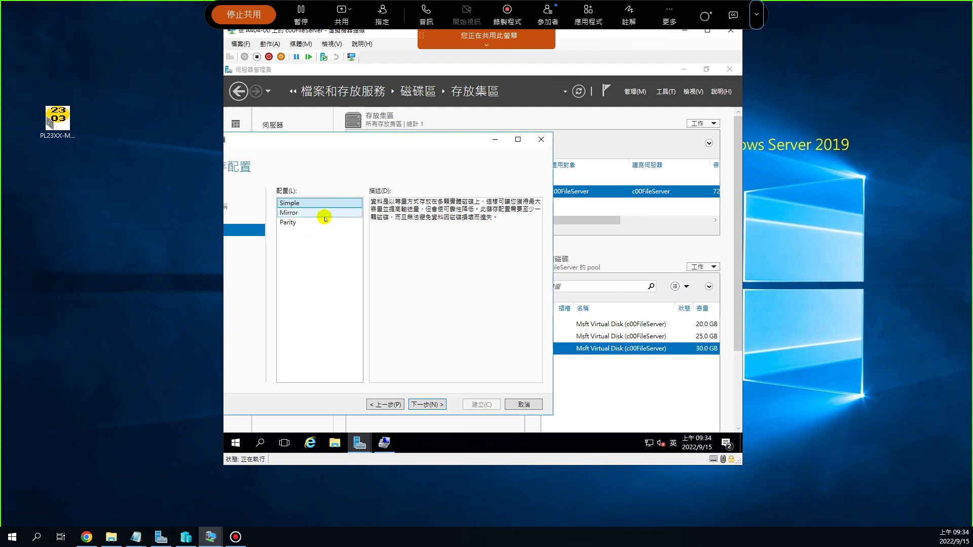
left_click(309, 212)
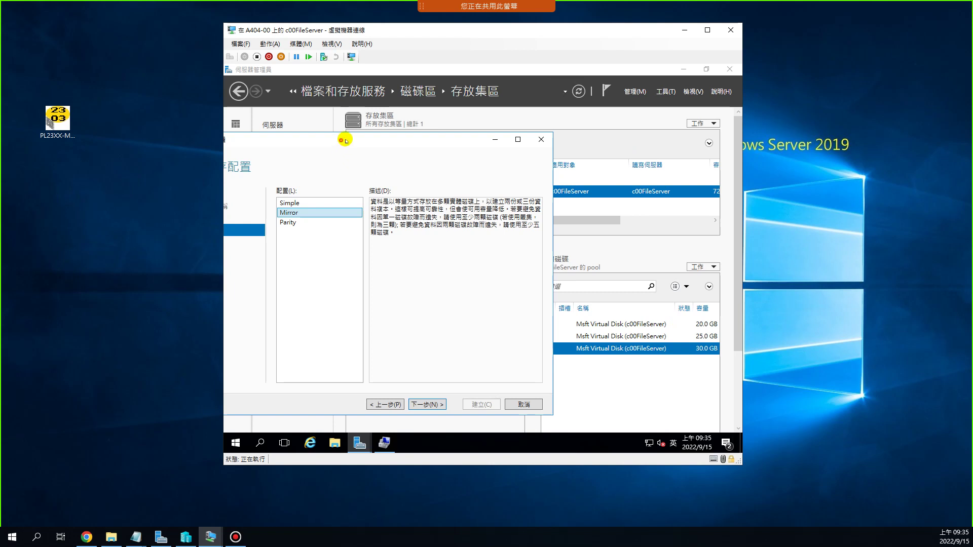
left_click_drag(343, 141, 449, 113)
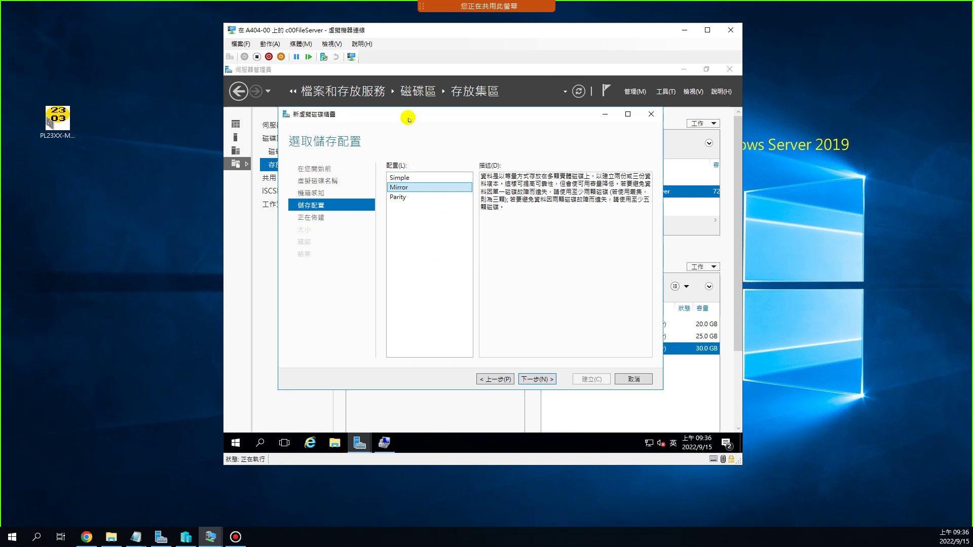
left_click_drag(408, 114, 466, 157)
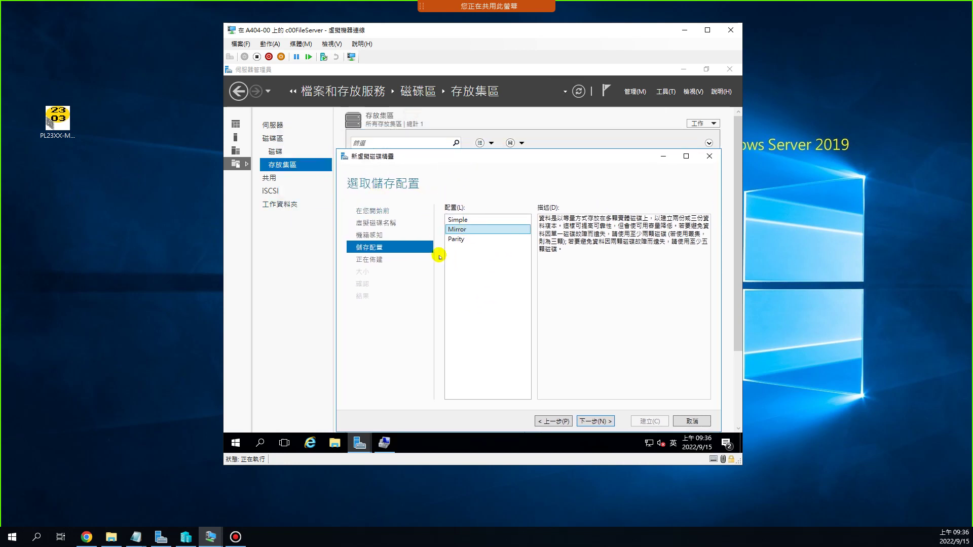
- Review the Parity layout's description against the pool's physical disks, and bring the virtual disk wizard back into view
left_click_drag(510, 156, 389, 153)
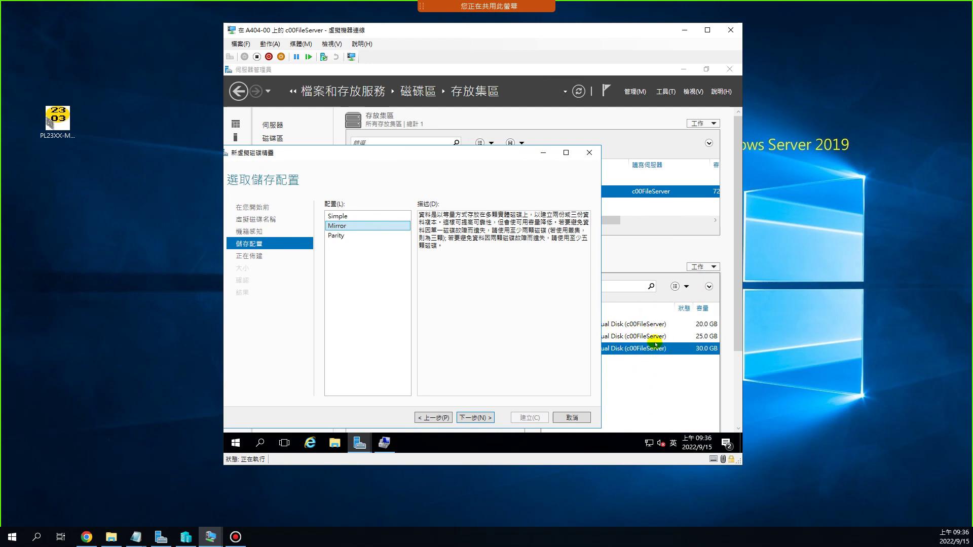
left_click(336, 237)
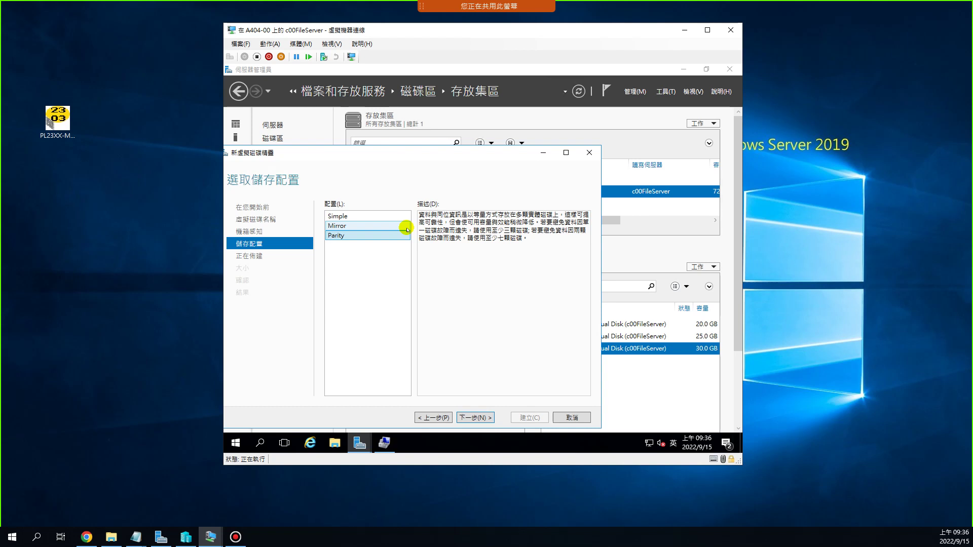
left_click(665, 378)
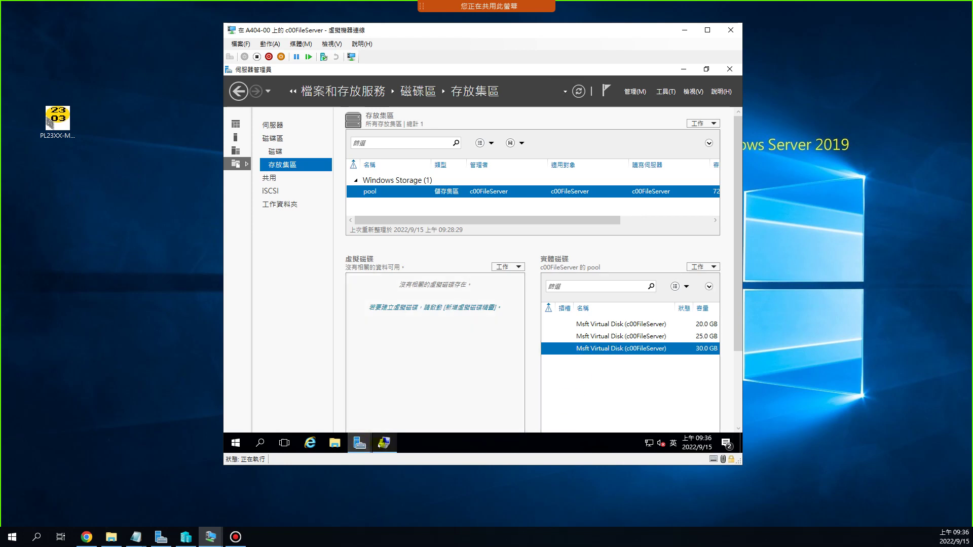
mouse_move(361, 444)
left_click(405, 400)
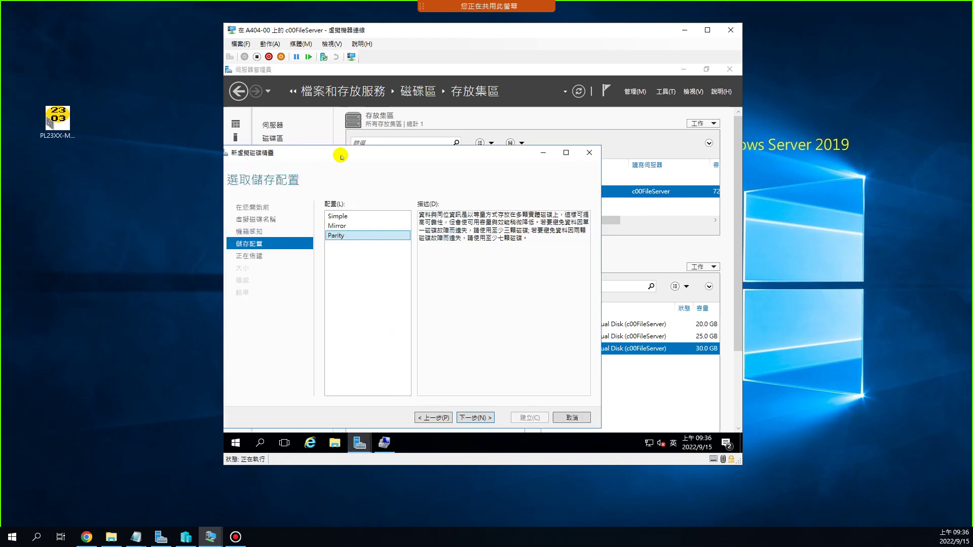
left_click_drag(333, 153, 410, 175)
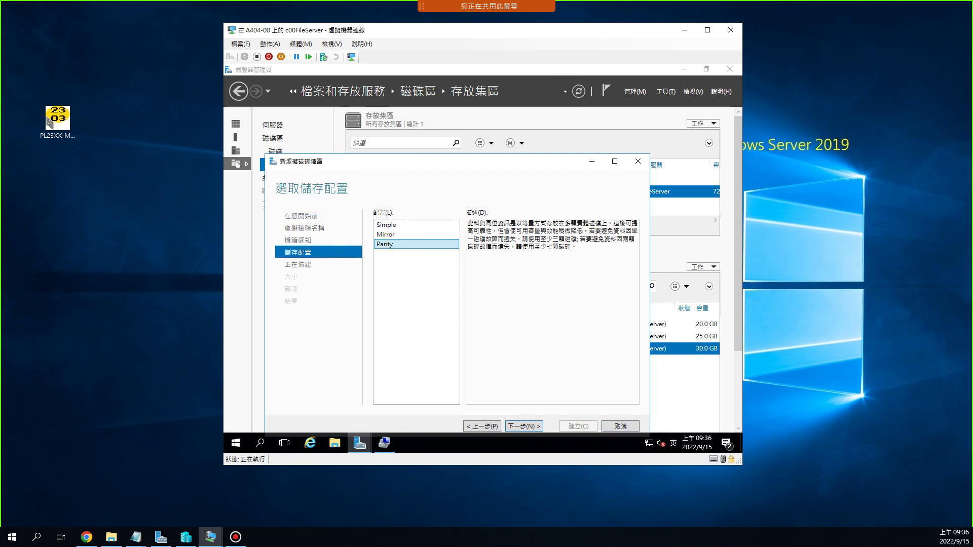
key("alt+Tab")
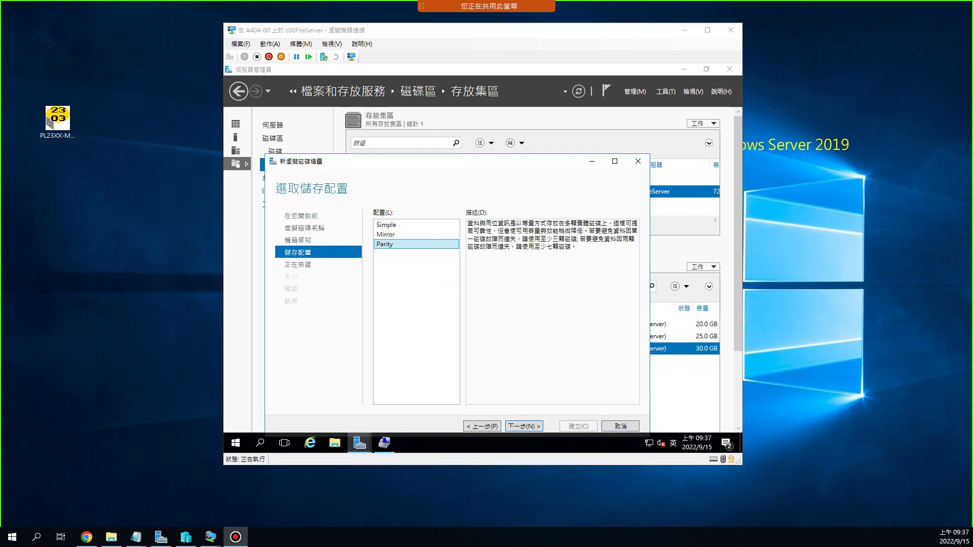
- Choose Simple as vDisk01's storage layout and thin (精簡) as its provisioning type
left_click(393, 226)
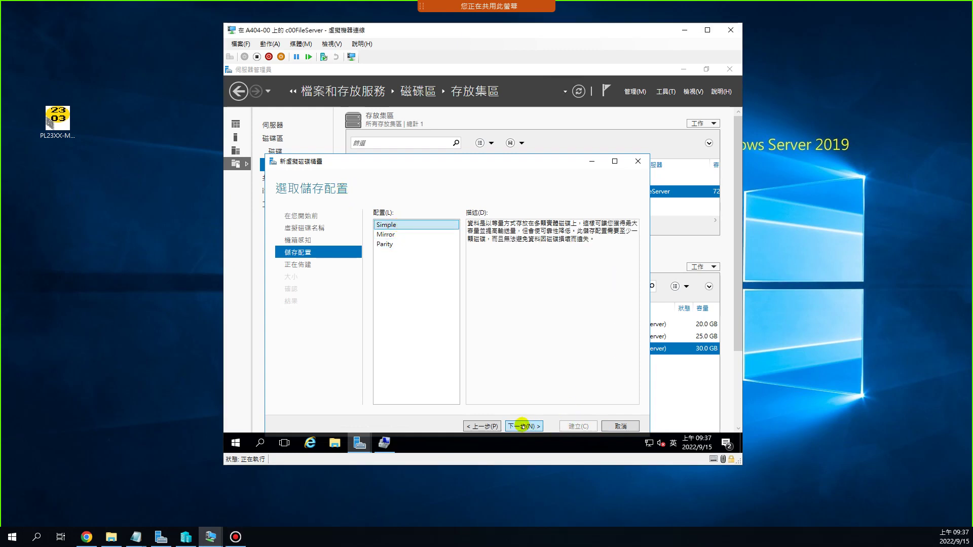
left_click(522, 426)
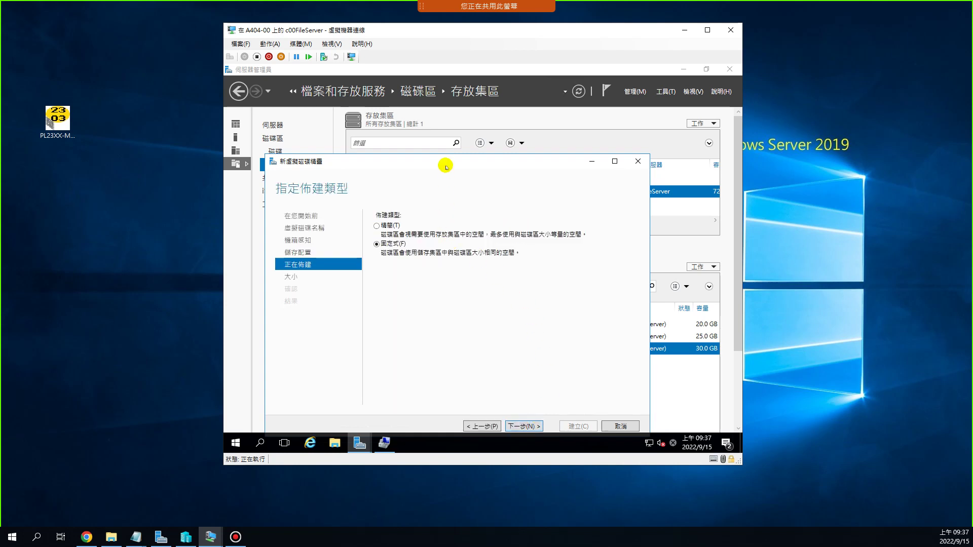
left_click_drag(446, 161, 459, 154)
left_click(393, 198)
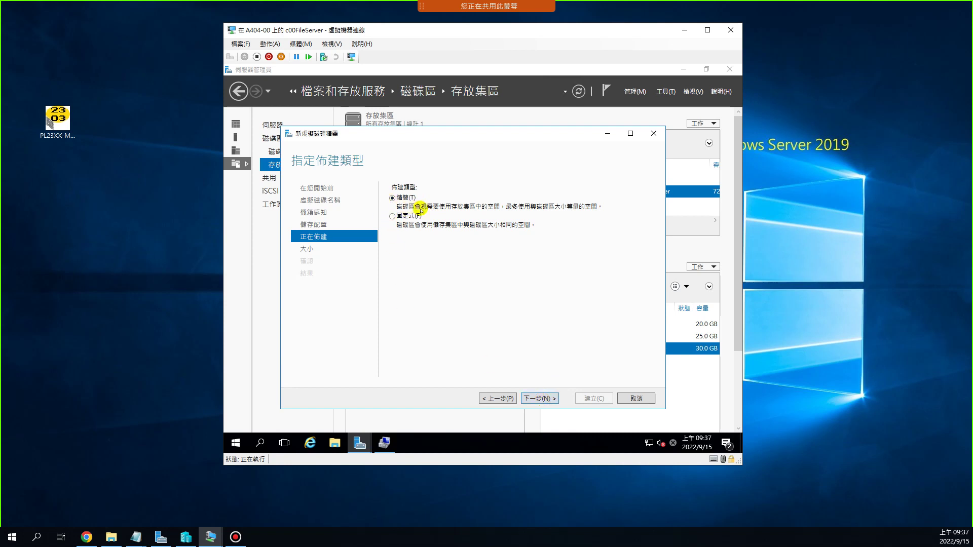
left_click(540, 399)
- Set the virtual disk's size to 35 GB, create vDisk01, and close the wizard with volume creation enabled
left_click(412, 200)
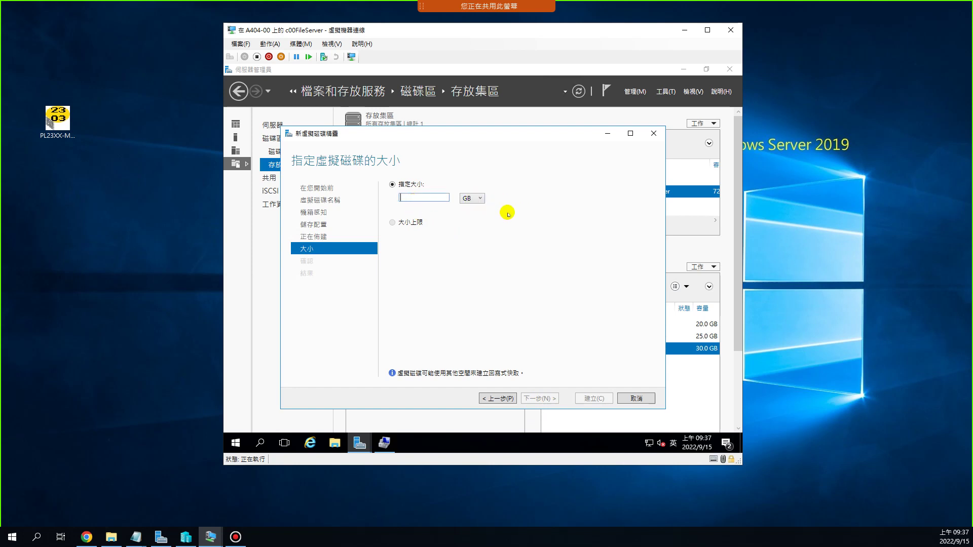
type("35")
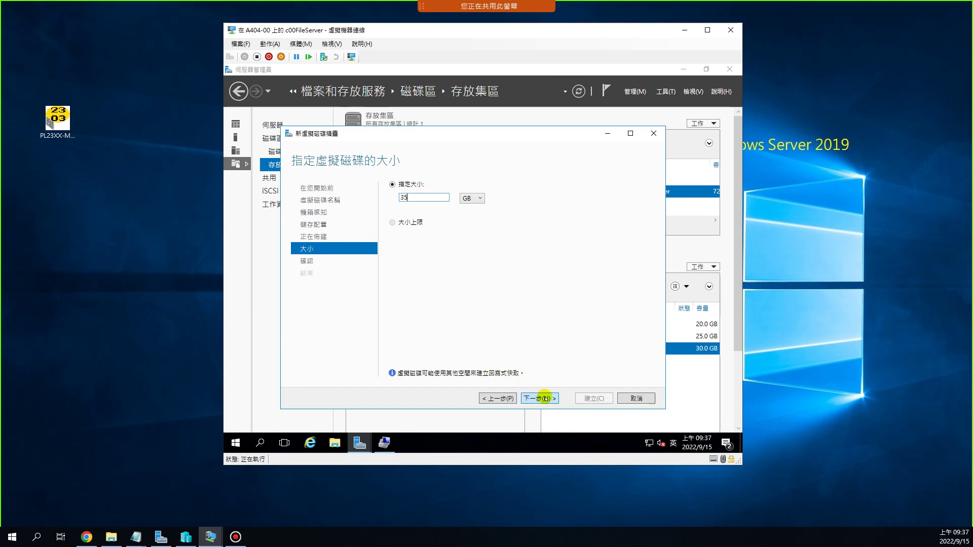
left_click(543, 398)
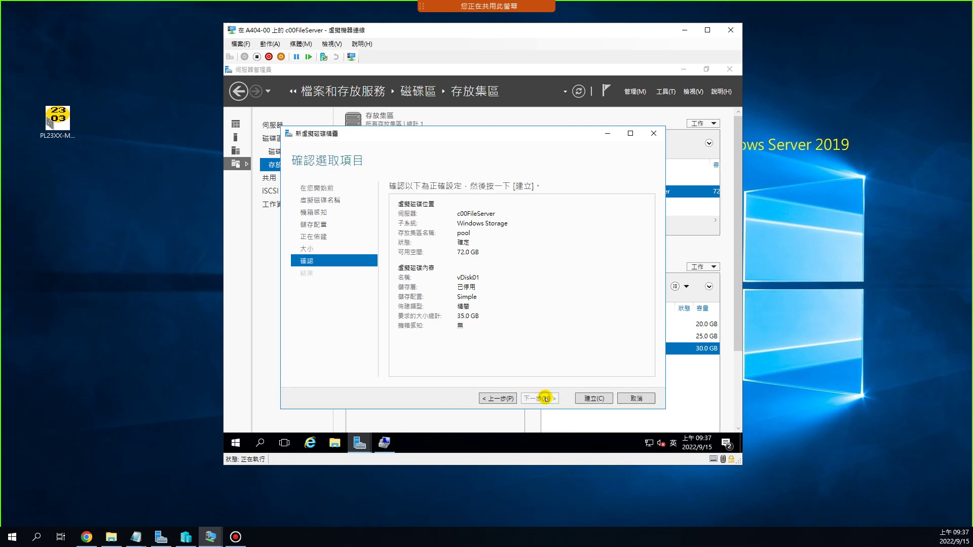
left_click(596, 398)
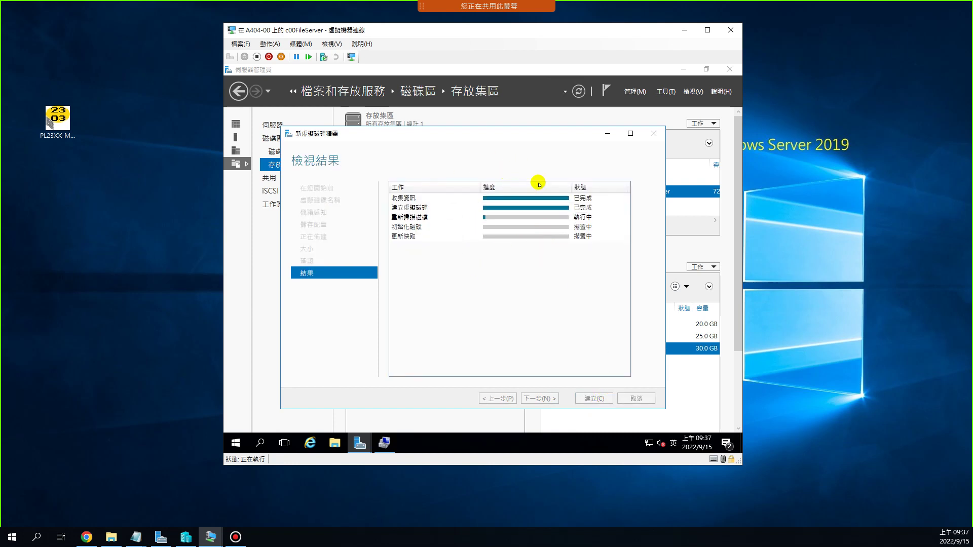
left_click(385, 443)
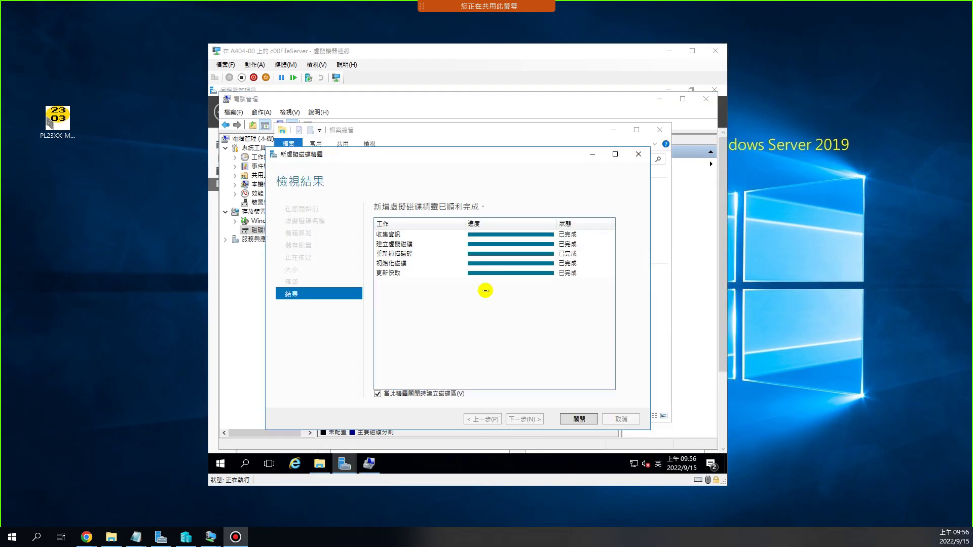
left_click(576, 420)
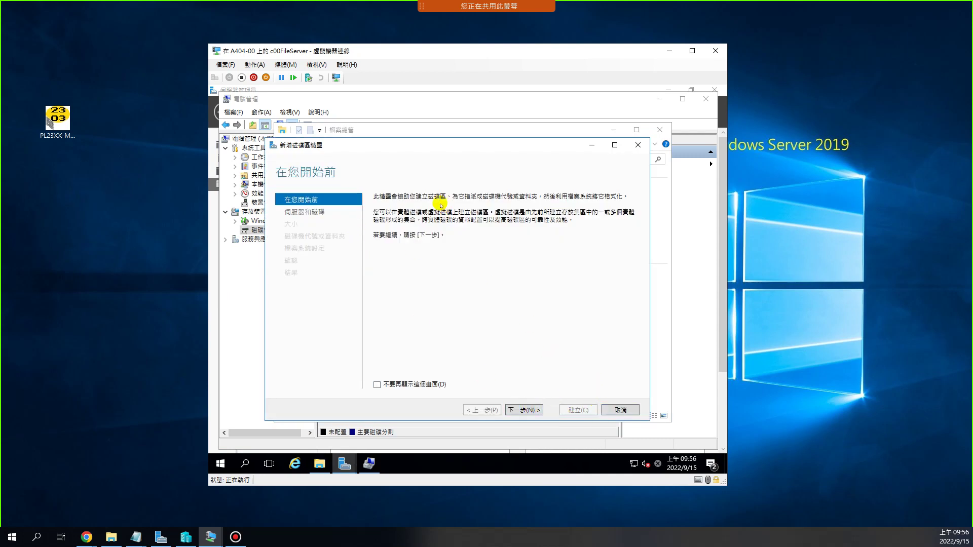
left_click(527, 412)
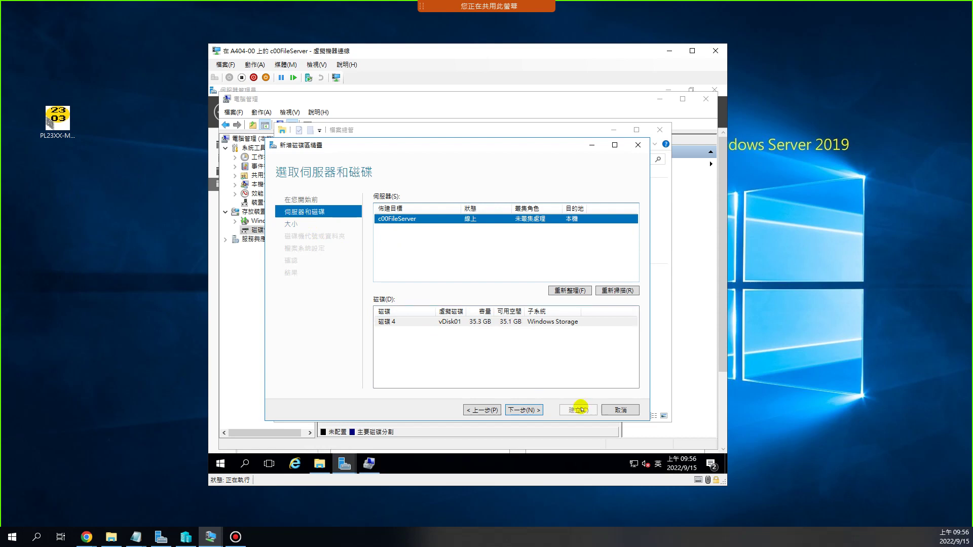
left_click(622, 411)
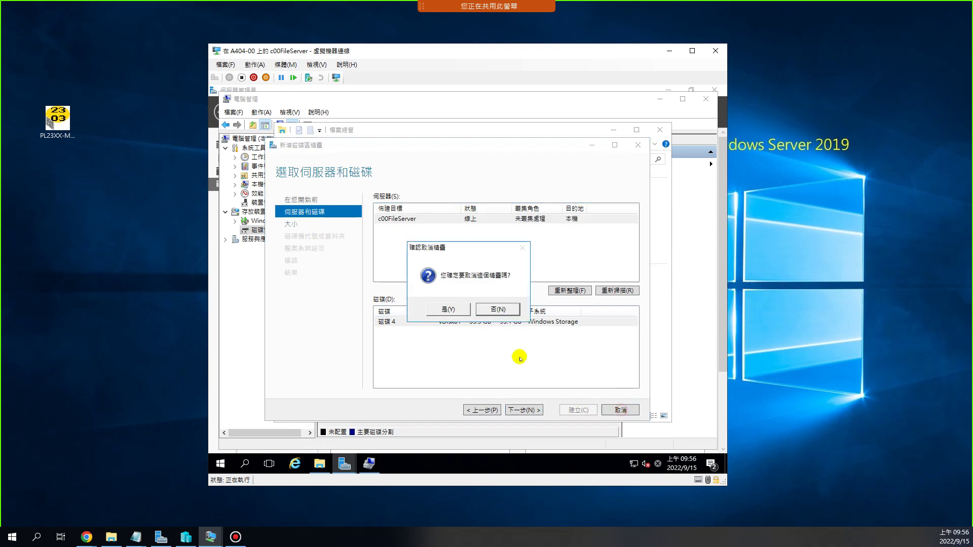
left_click(454, 307)
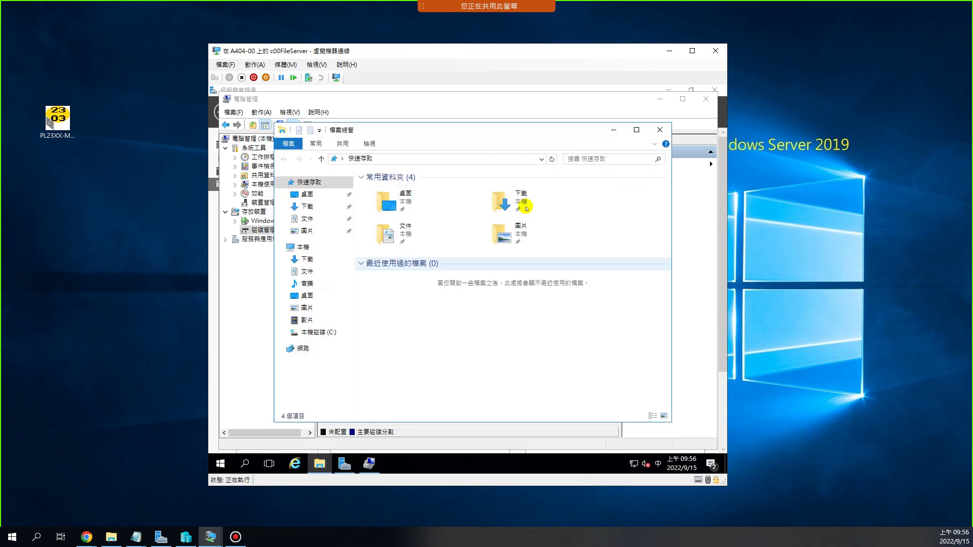
- Compare vDisk01 in the storage pool with the unallocated disk in Disk Management, and close Computer Management
left_click(614, 130)
mouse_move(369, 465)
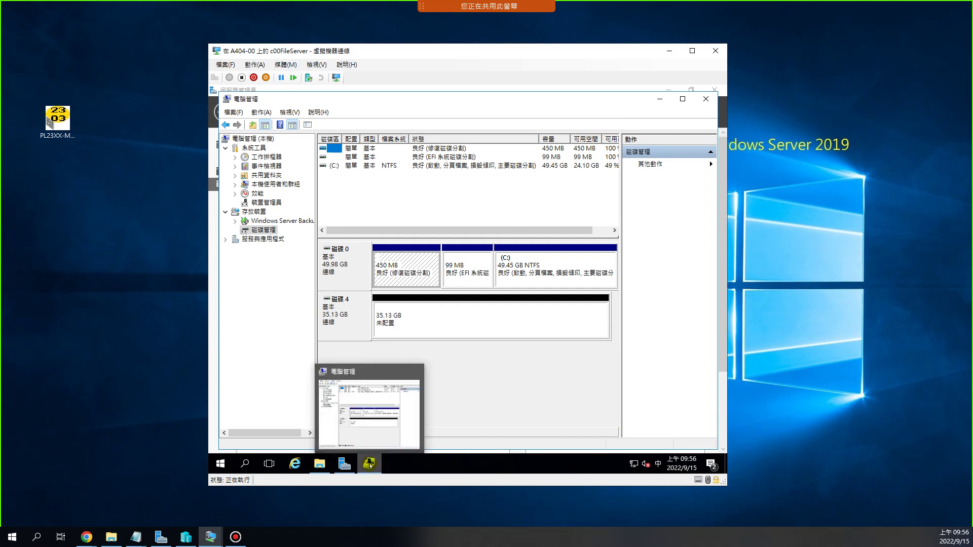
left_click(369, 465)
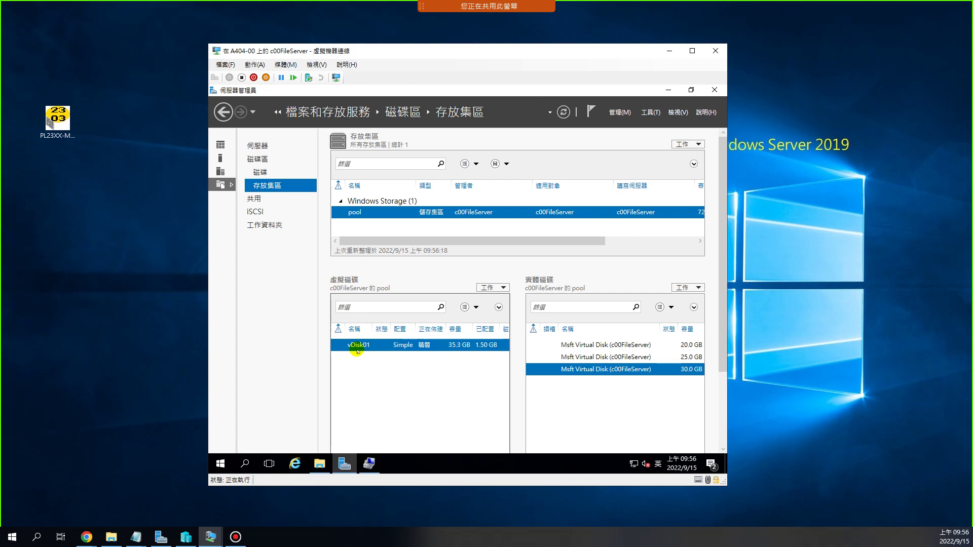
left_click(395, 379)
left_click(369, 464)
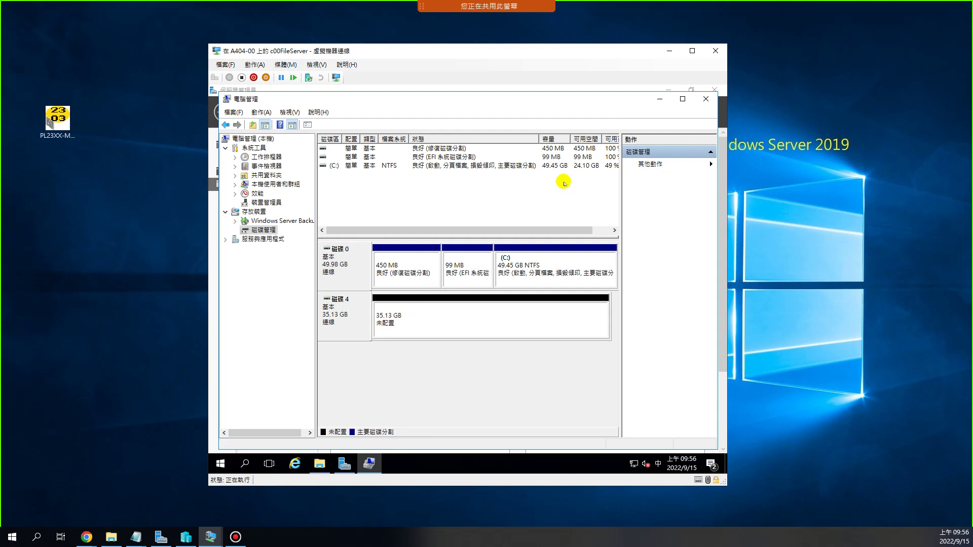
left_click(705, 100)
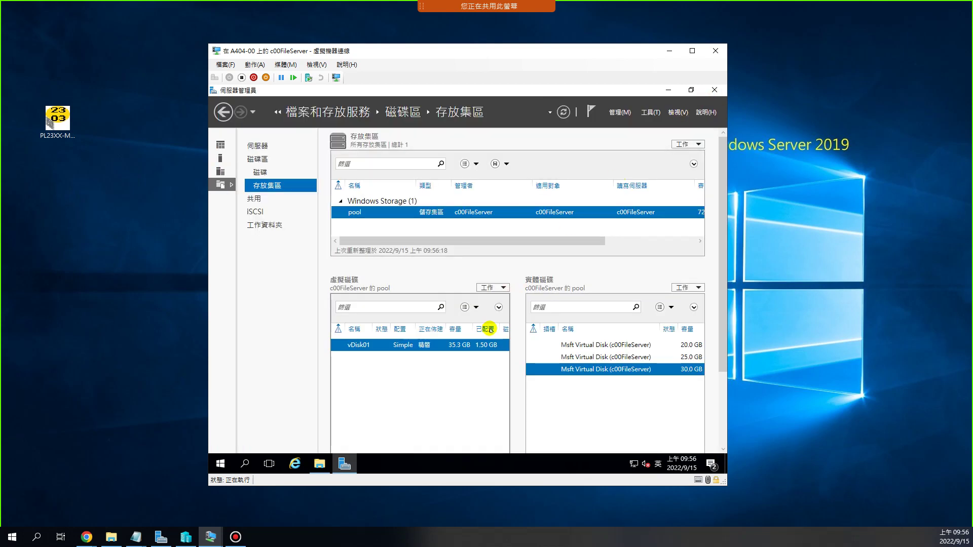
- Reopen Computer Management at Disk Management and resize its window beside Server Manager's virtual disk list
left_click(651, 112)
left_click(631, 371)
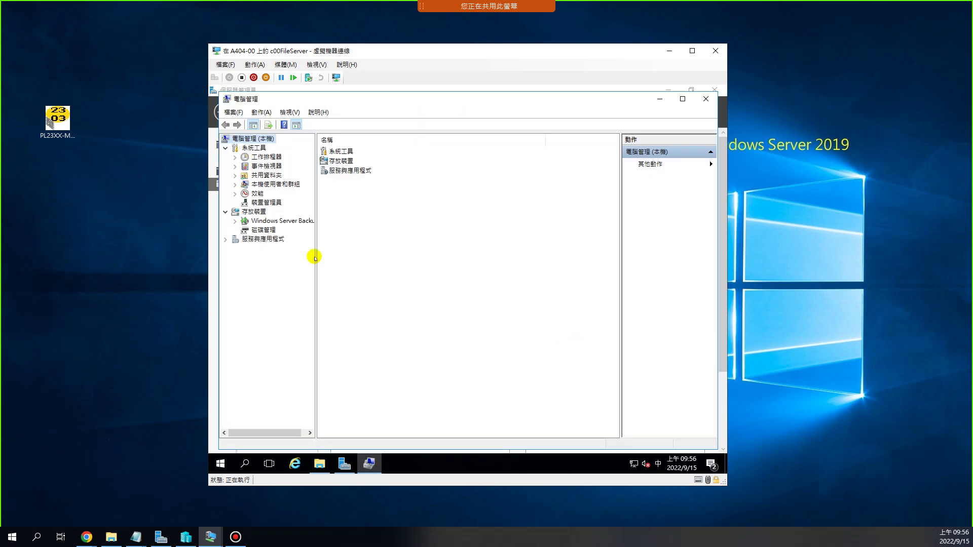
left_click(267, 230)
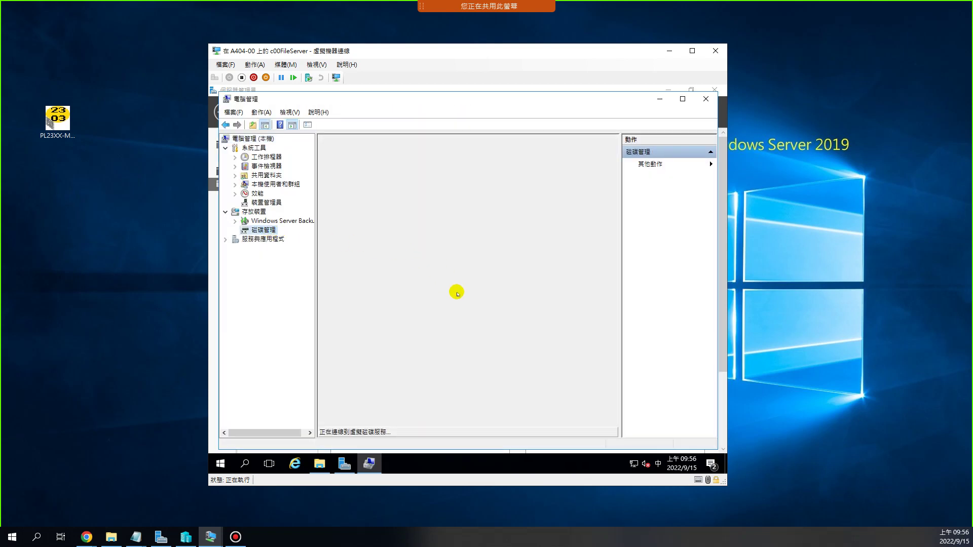
left_click_drag(462, 288, 465, 241)
left_click_drag(463, 100, 669, 119)
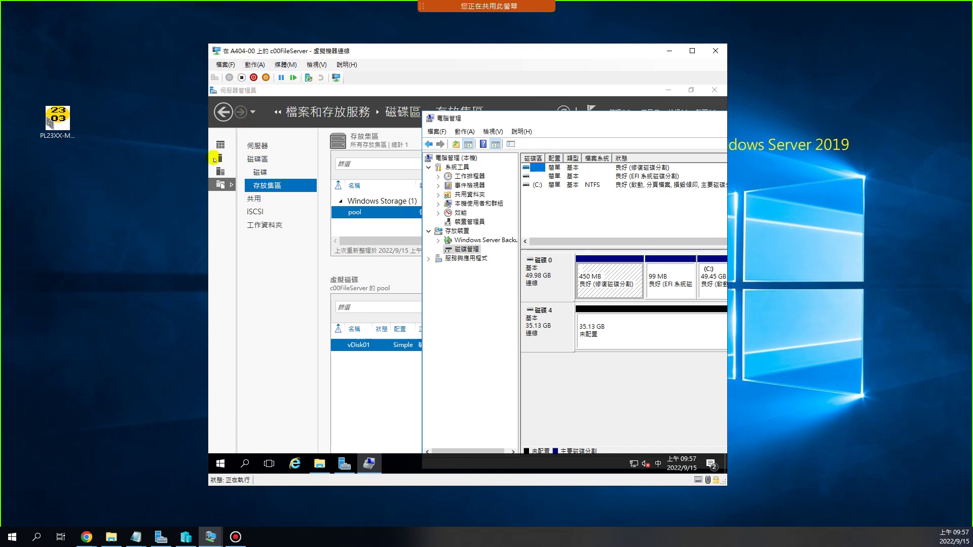
left_click_drag(513, 119, 514, 108)
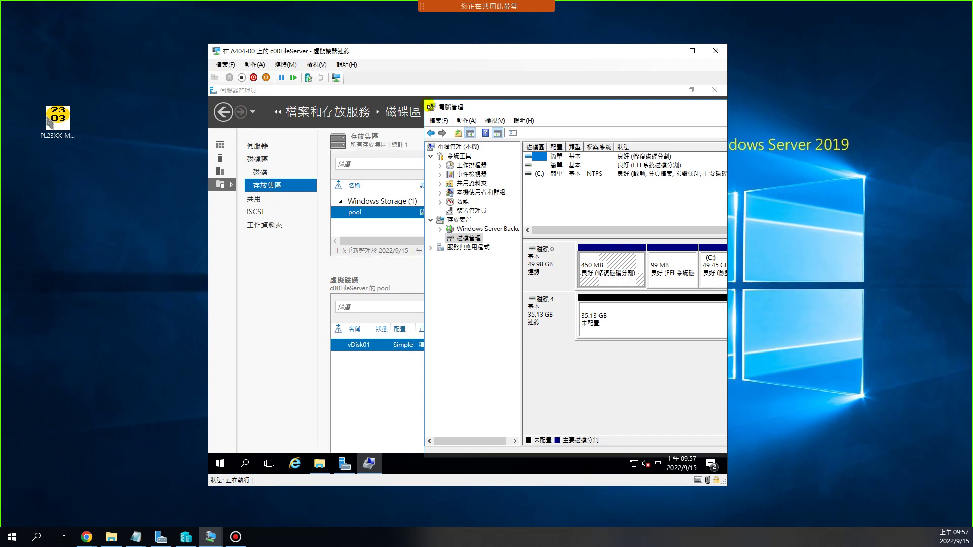
left_click_drag(425, 100, 474, 111)
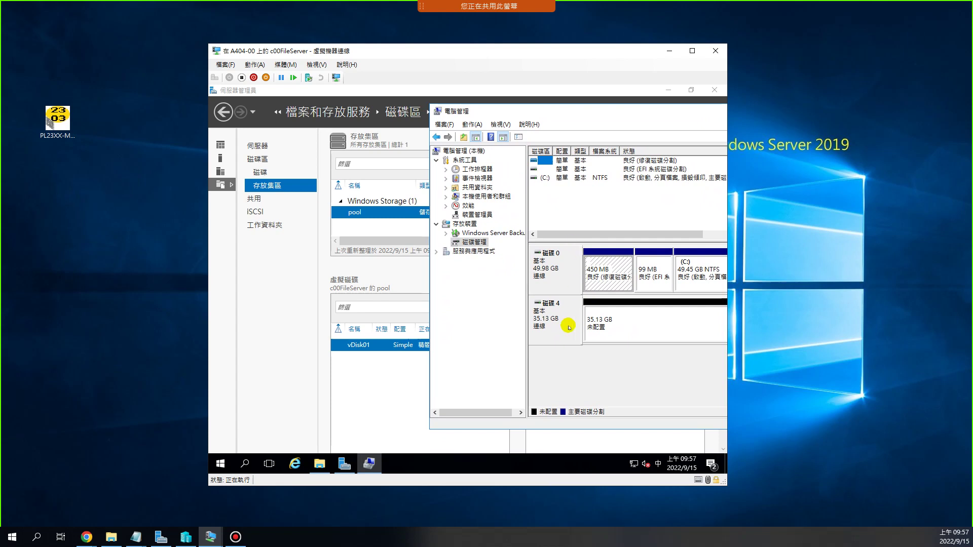
- Start a new simple volume on disk 4's unallocated space, using the full 35966 MB and drive letter Z
left_click(623, 321)
right_click(604, 329)
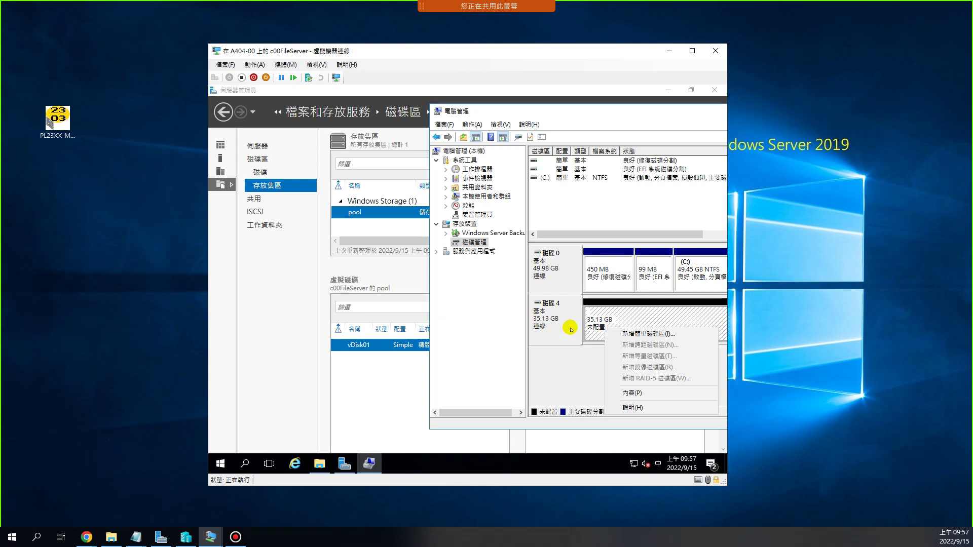
left_click(619, 332)
left_click(642, 366)
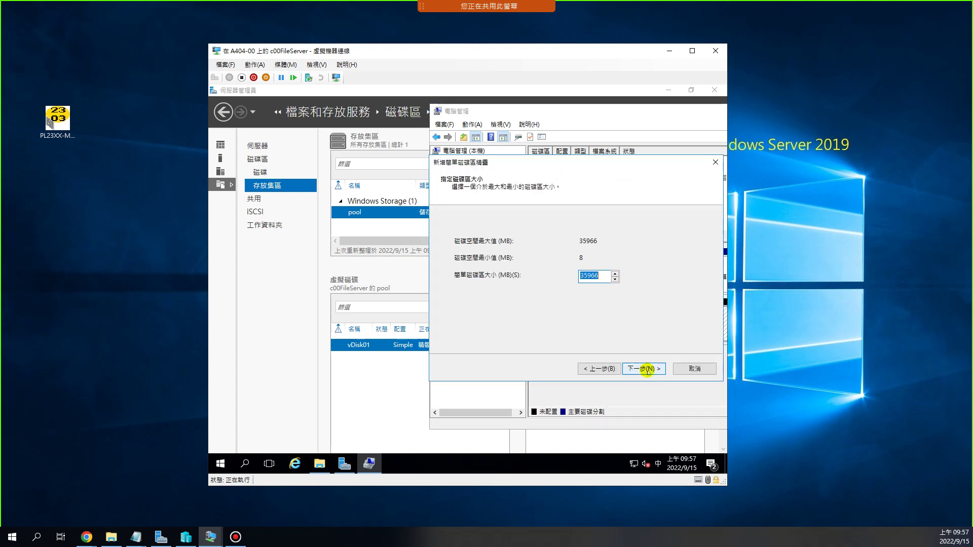
left_click(646, 370)
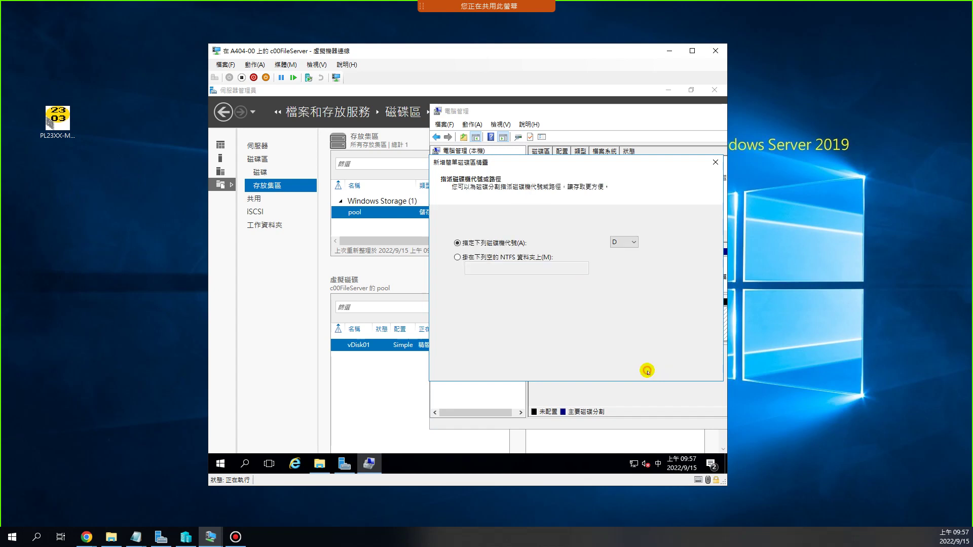
left_click(634, 242)
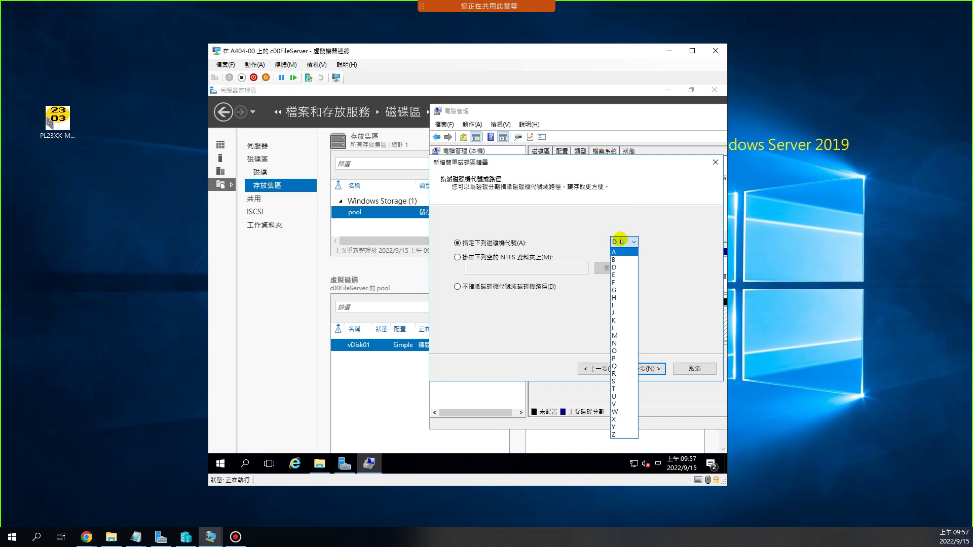
left_click(619, 434)
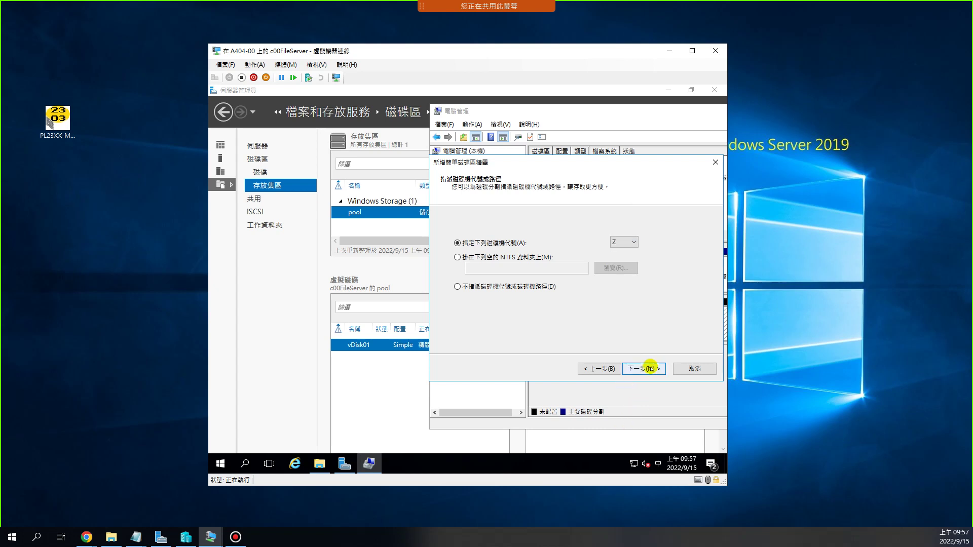
- Quick-format the volume as NTFS with the default allocation unit and label 新增磁碟區, finish it, and bring the whole Computer Management window into view
left_click(650, 365)
left_click(558, 283)
left_click(578, 297)
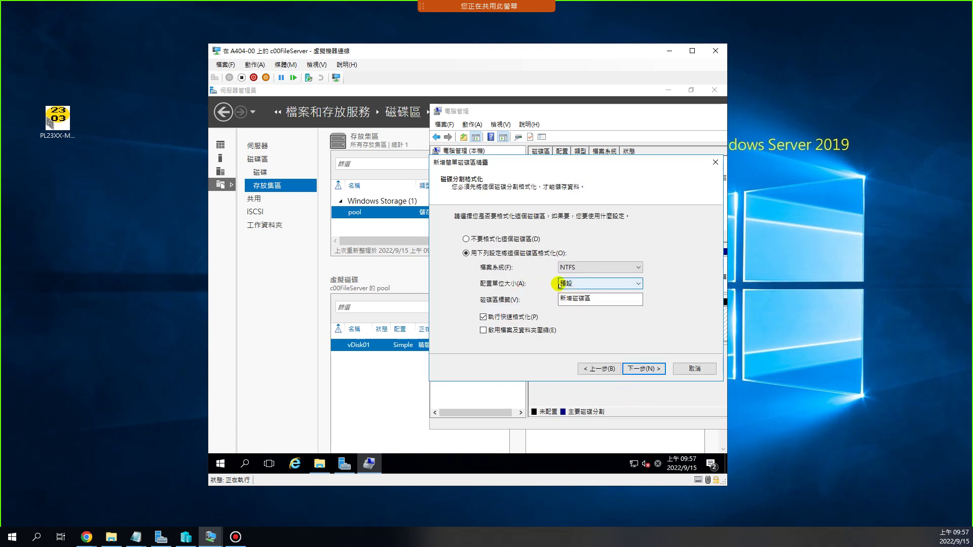
left_click(642, 369)
left_click(642, 369)
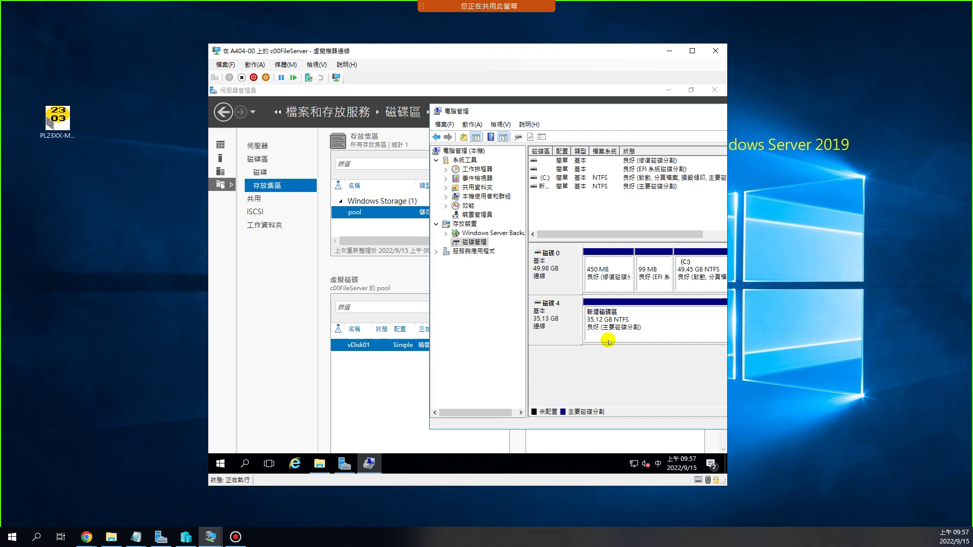
left_click_drag(638, 113, 478, 115)
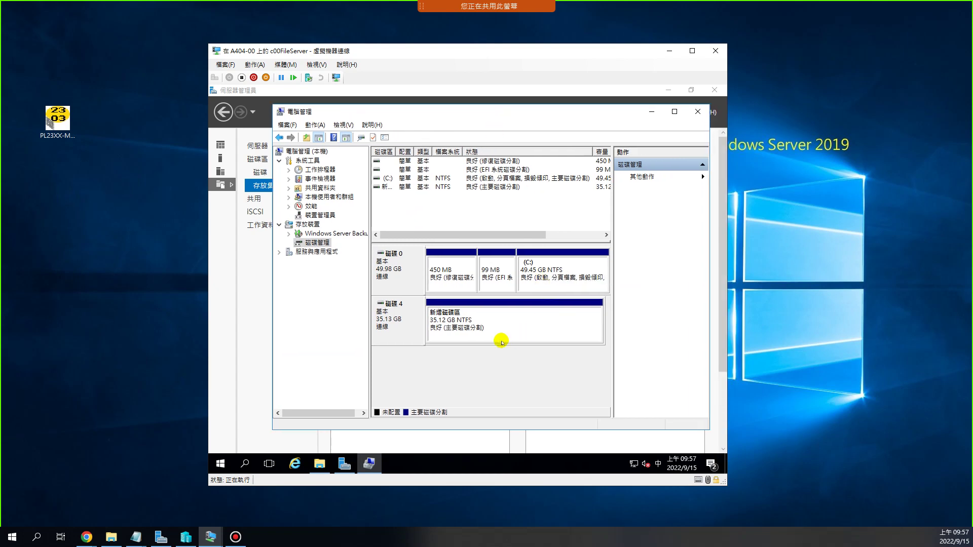
- Open the new Z volume in File Explorer, and shrink its window and move it lower over Computer Management
left_click(319, 463)
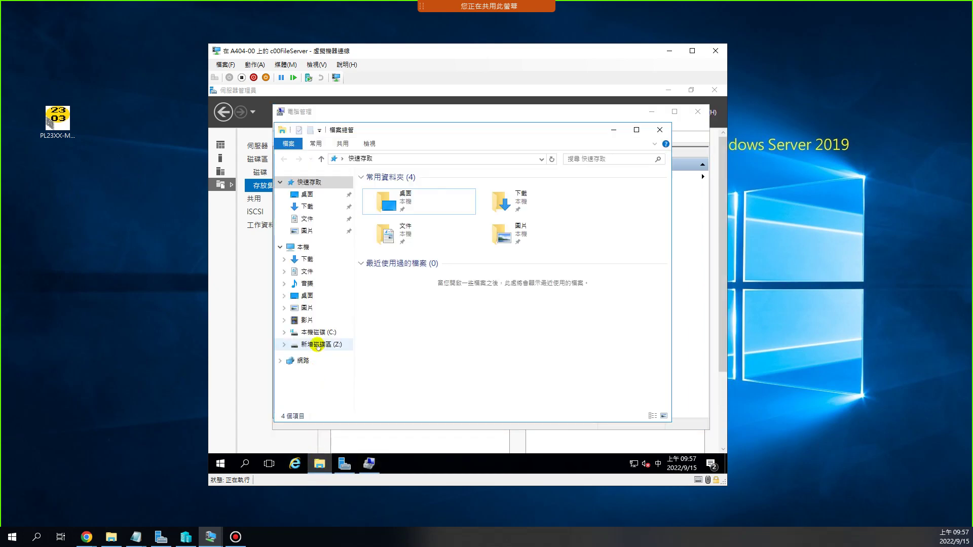
left_click(318, 345)
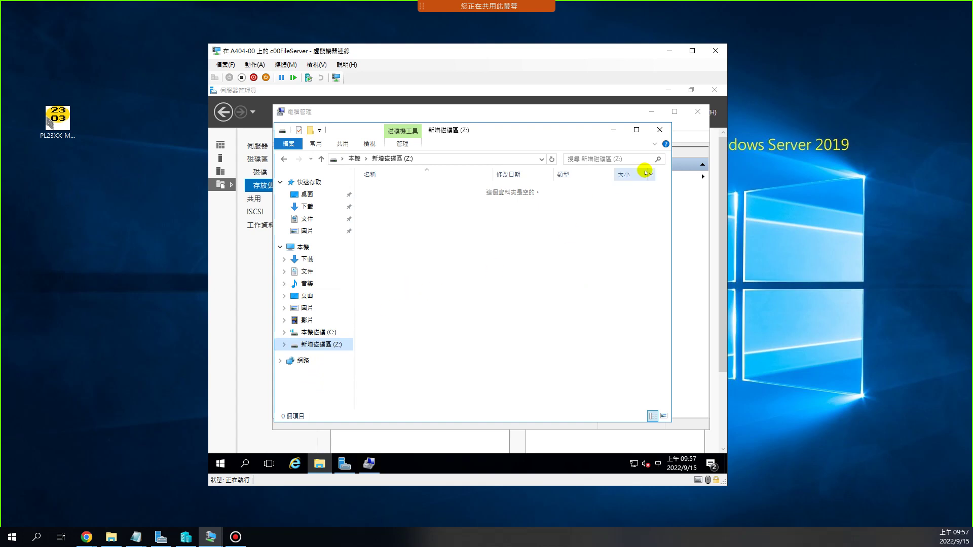
left_click_drag(671, 422, 505, 312)
left_click_drag(351, 233, 356, 299)
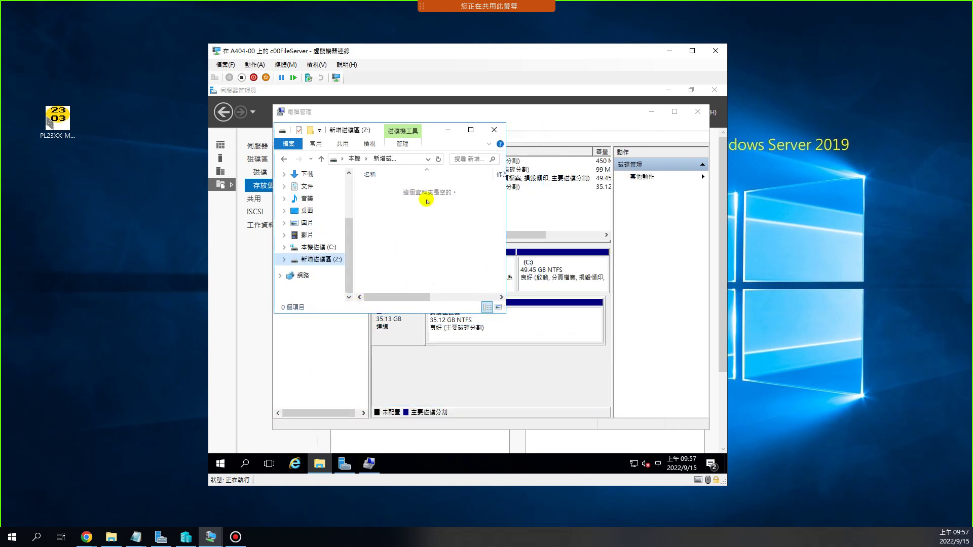
left_click_drag(398, 132, 359, 242)
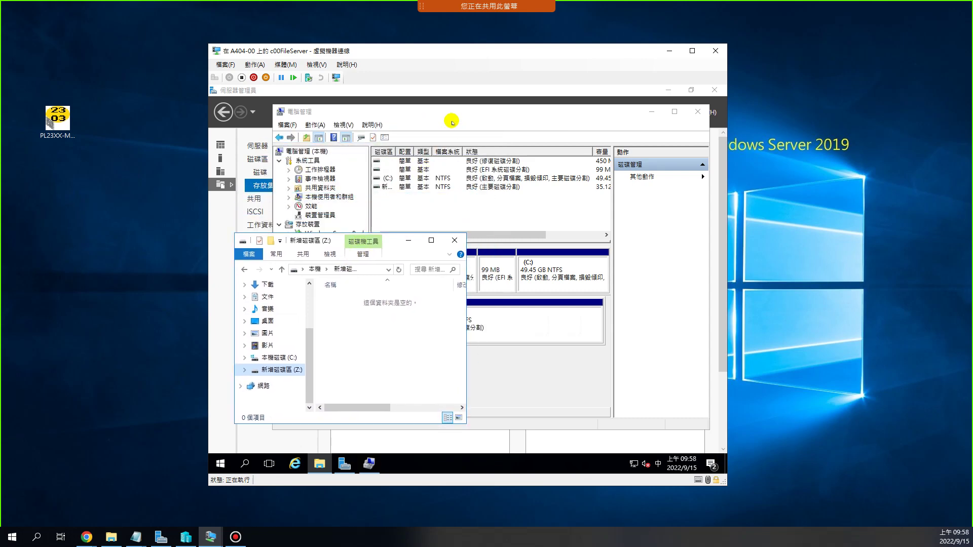
- Enlarge the c00FileServer connection window and spread the Computer Management and File Explorer windows apart inside it
left_click_drag(450, 113, 651, 112)
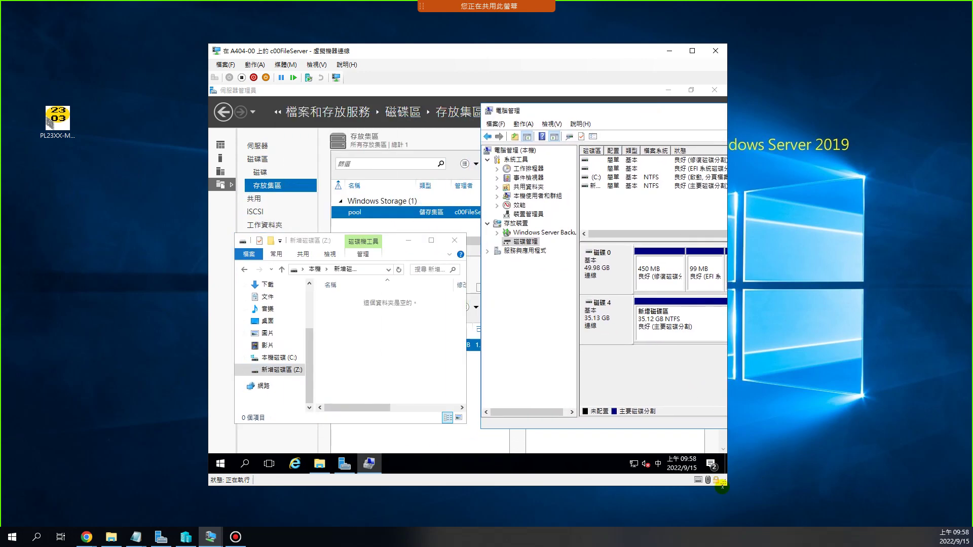
left_click_drag(731, 488, 930, 509)
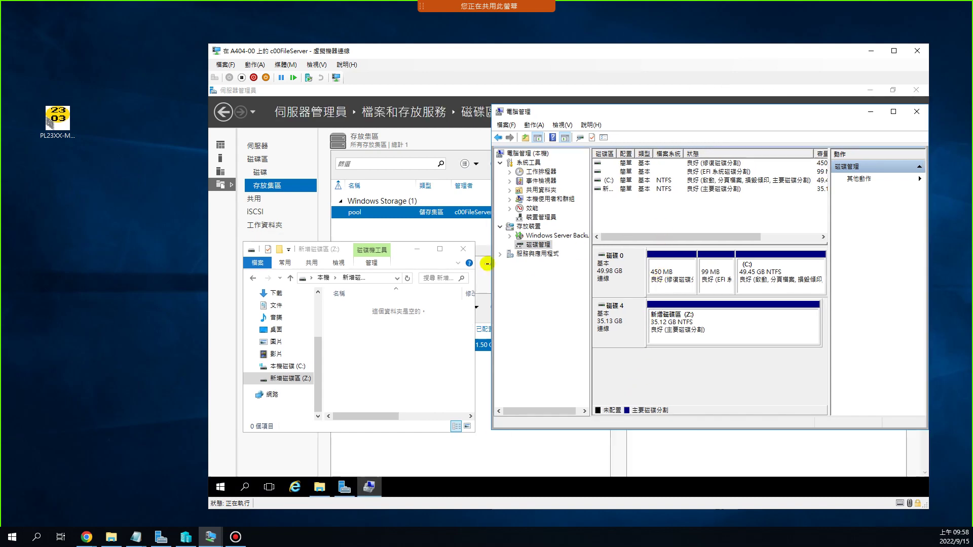
left_click_drag(379, 252, 576, 297)
left_click_drag(674, 111, 790, 86)
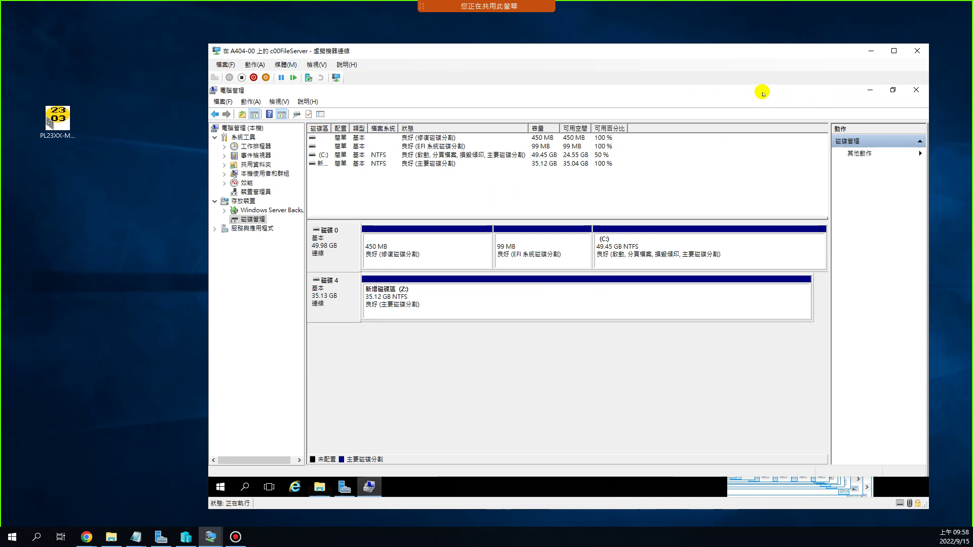
double_click(762, 93)
- Reposition both floating windows, bring Server Manager's storage pool page to the front, and widen its physical disk list
left_click_drag(747, 117, 837, 104)
left_click_drag(555, 298, 357, 172)
left_click(565, 412)
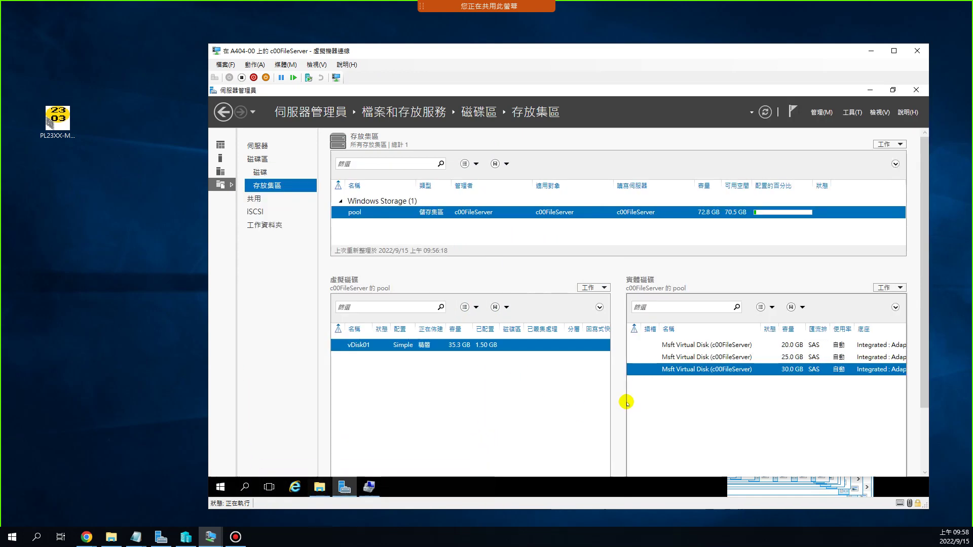
left_click_drag(621, 397, 577, 397)
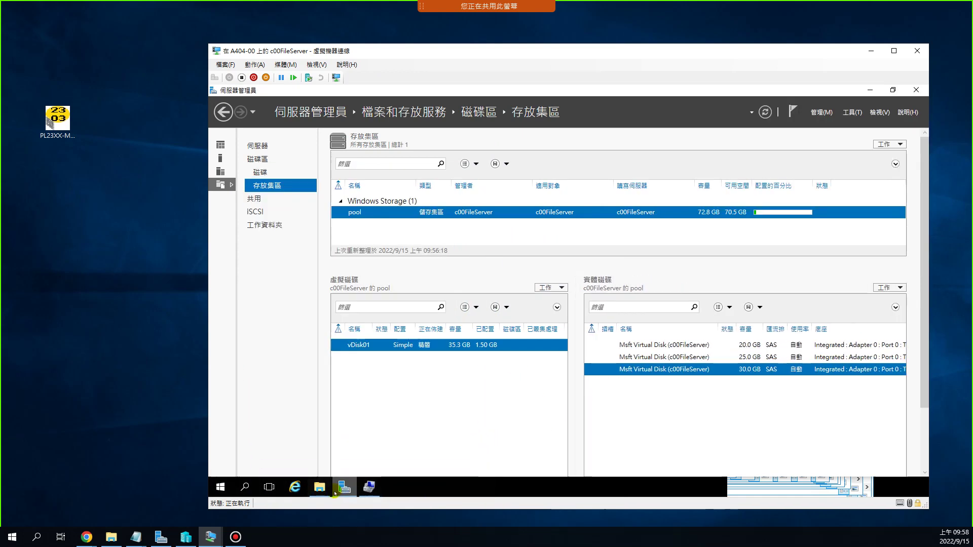
- Bring Computer Management forward, fit its window above the physical disk list, and enlarge its graphical disk pane to show disk 4
left_click(366, 488)
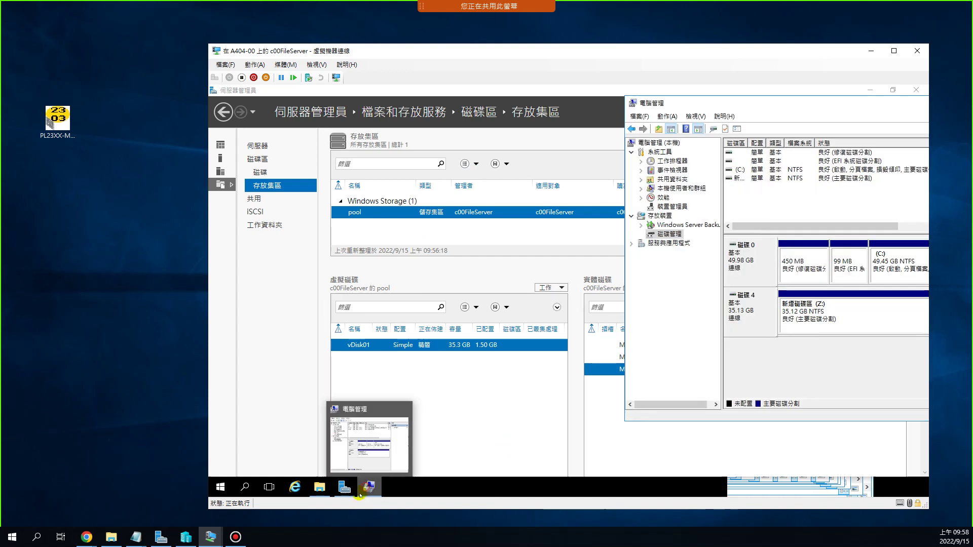
left_click_drag(774, 105, 667, 109)
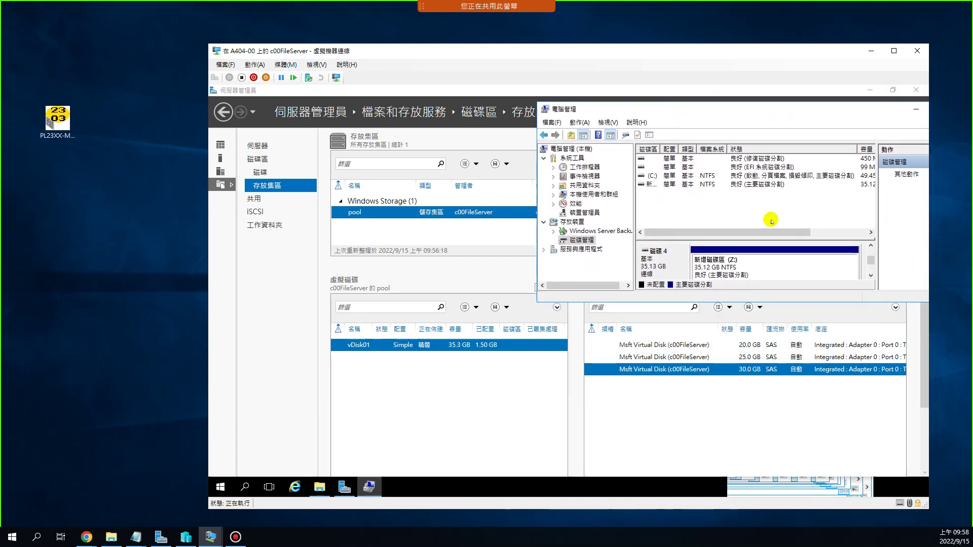
left_click_drag(866, 212, 866, 209)
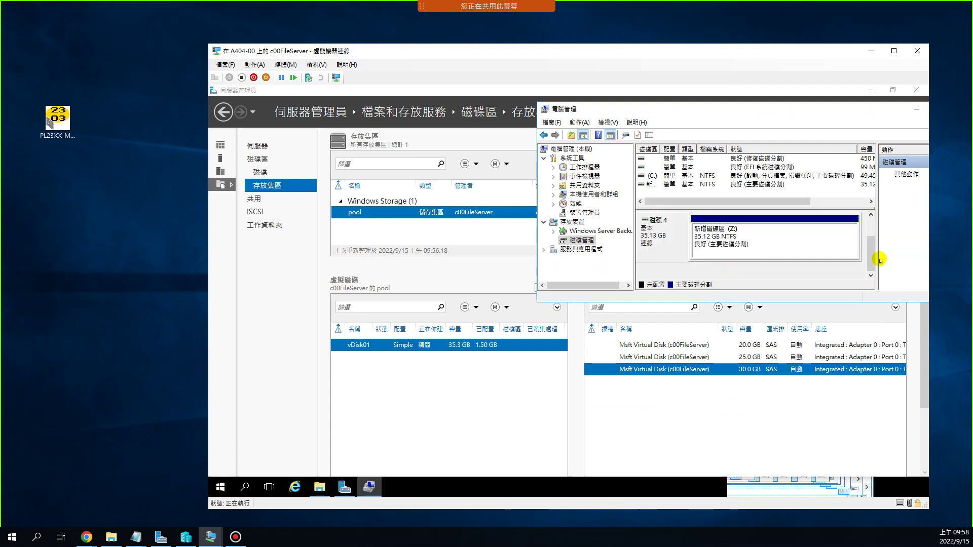
- Bring the Z volume's File Explorer window forward, place it above the virtual disk list, and widen its navigation pane
left_click(319, 487)
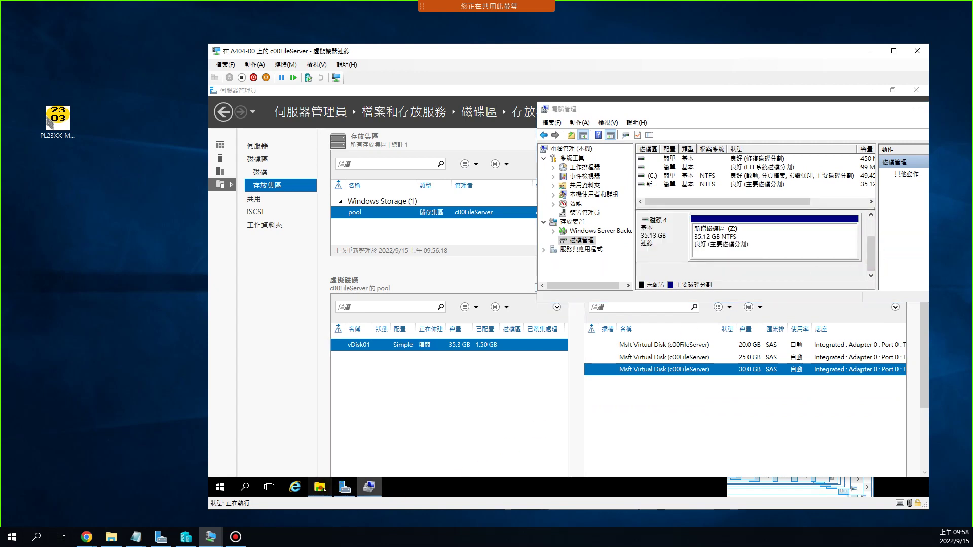
left_click_drag(371, 173, 365, 116)
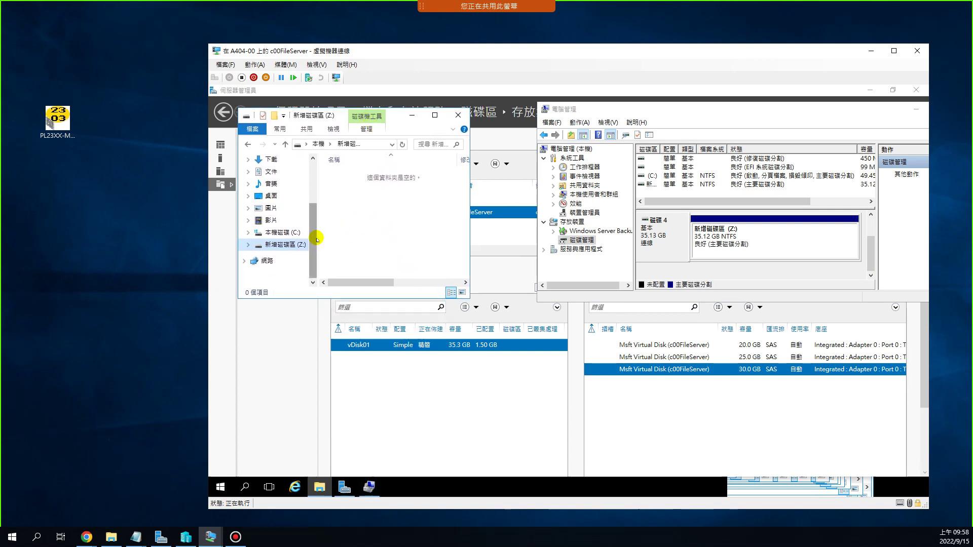
left_click_drag(317, 237, 337, 236)
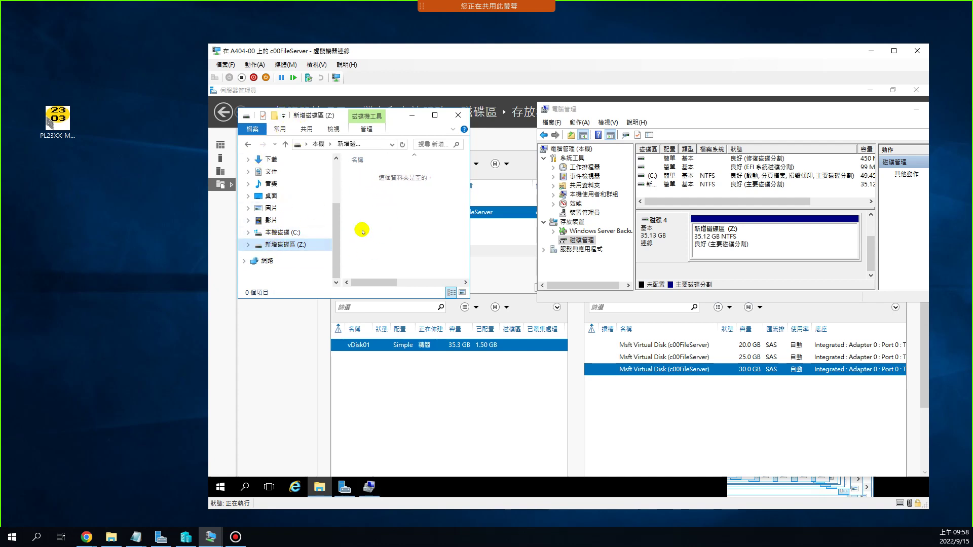
- Check the Z volume's capacity and free space in its properties, and close them without changes
right_click(277, 245)
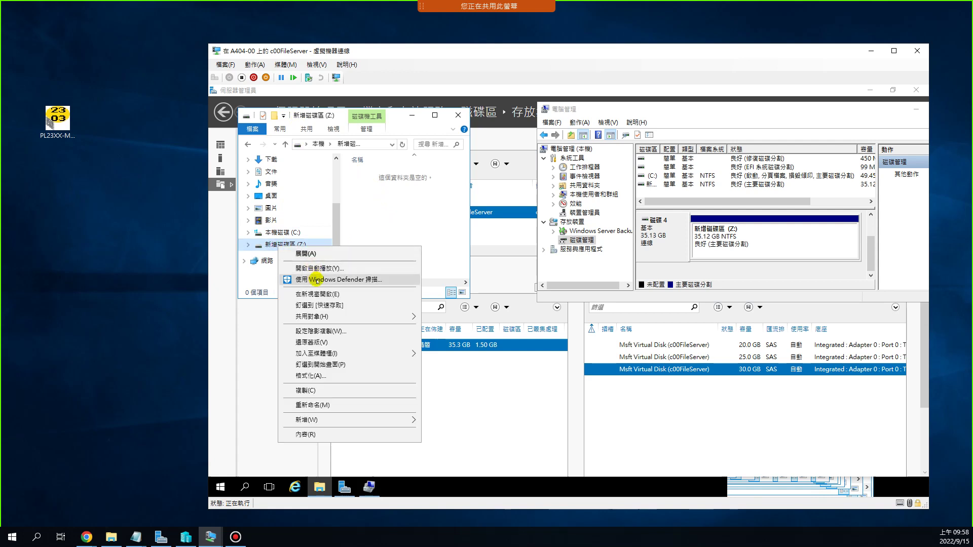
left_click(334, 435)
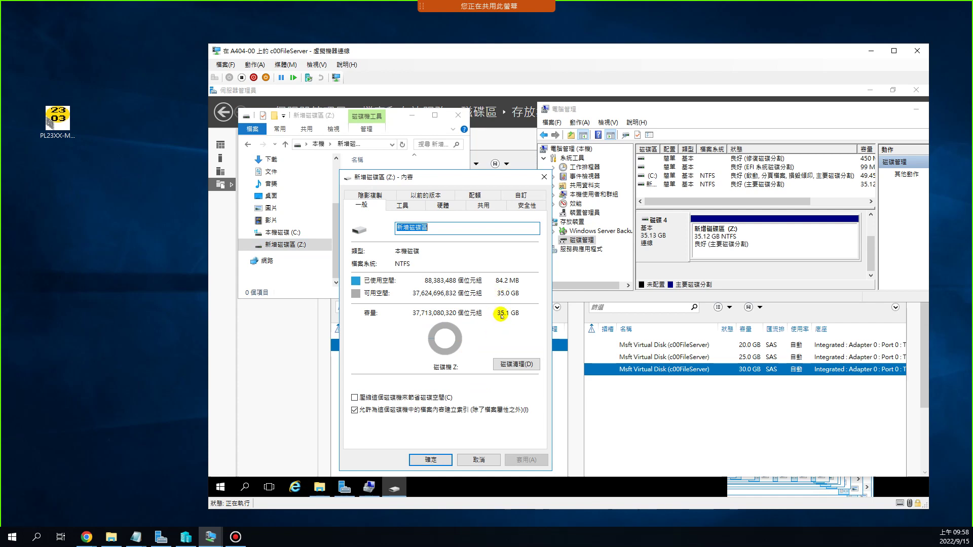
left_click(485, 460)
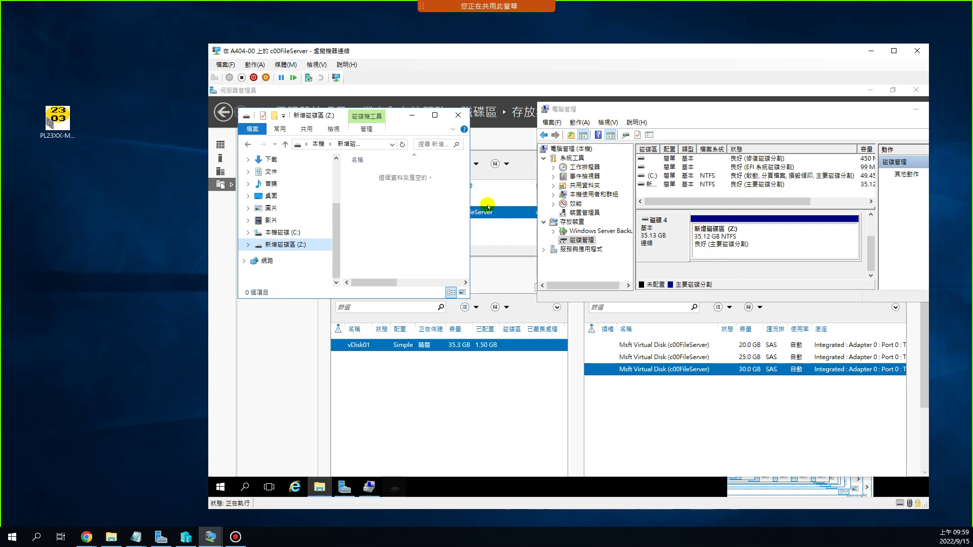
- Compare disk 4's Z volume in Disk Management with vDisk01 and the pool's physical disks in Server Manager
left_click(484, 237)
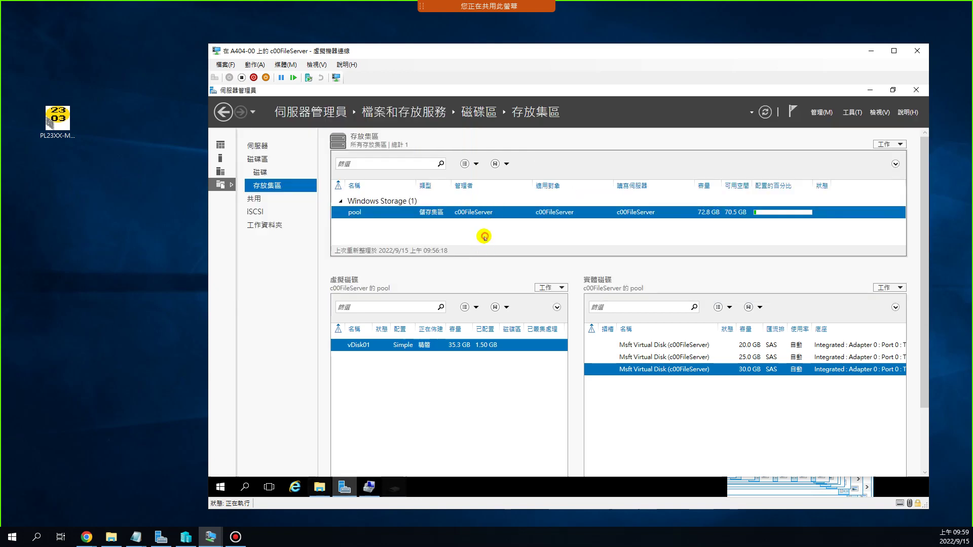
left_click(369, 487)
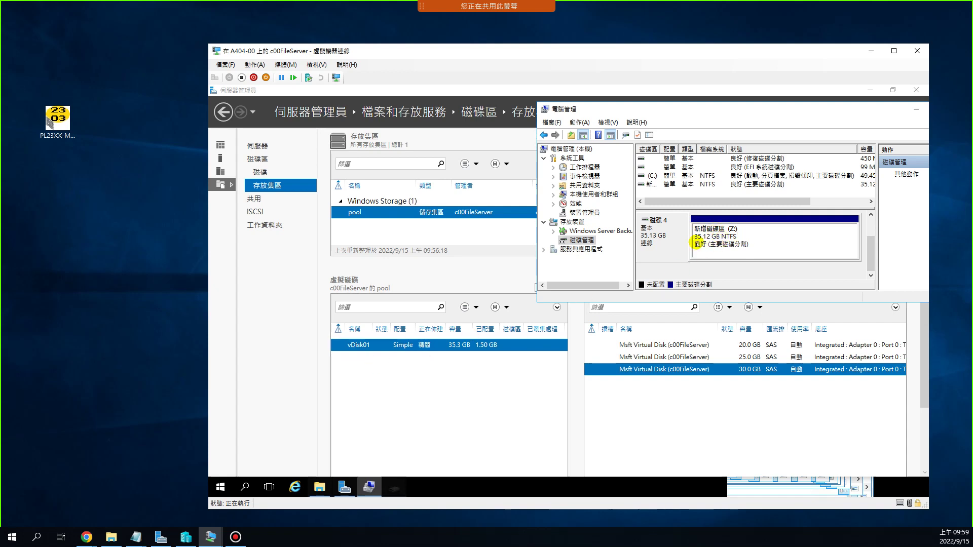
left_click(630, 345)
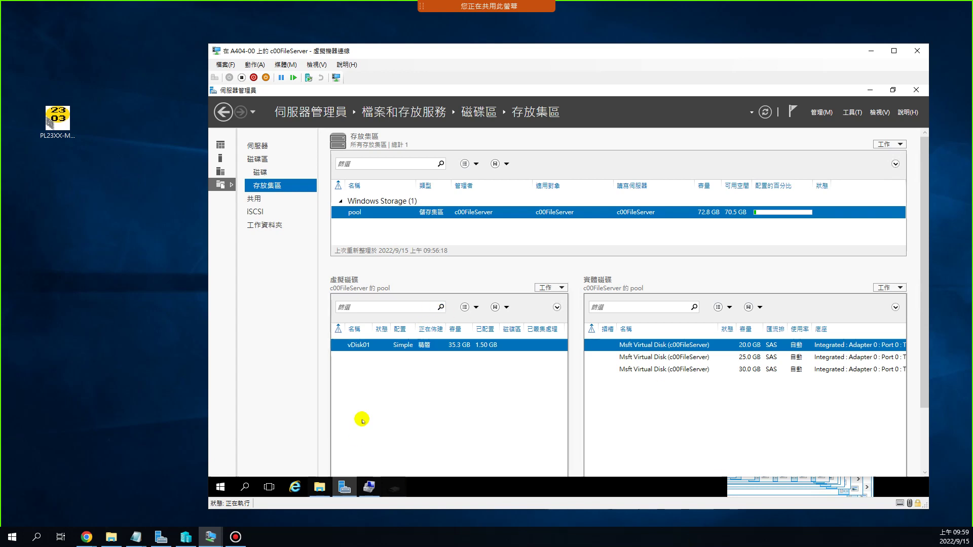
left_click(369, 487)
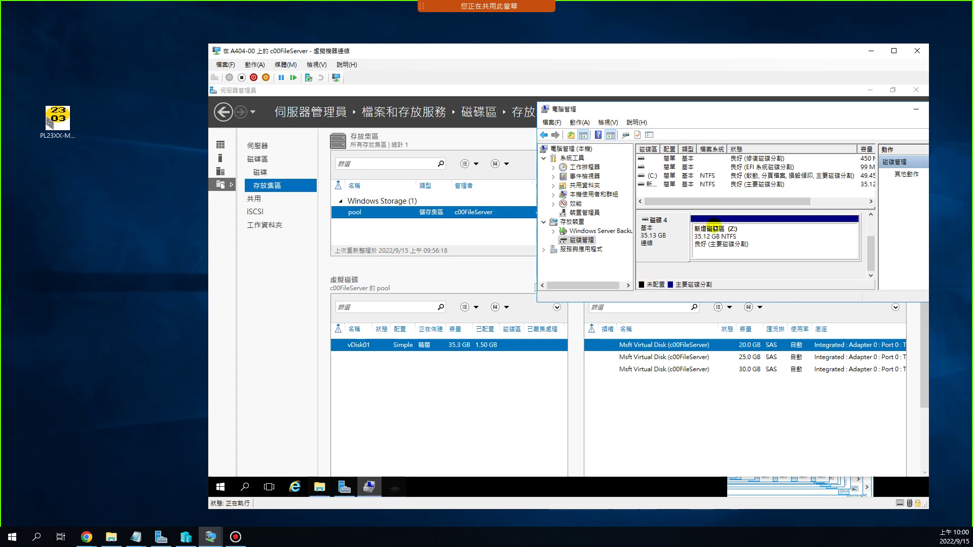
left_click_drag(668, 303, 669, 333)
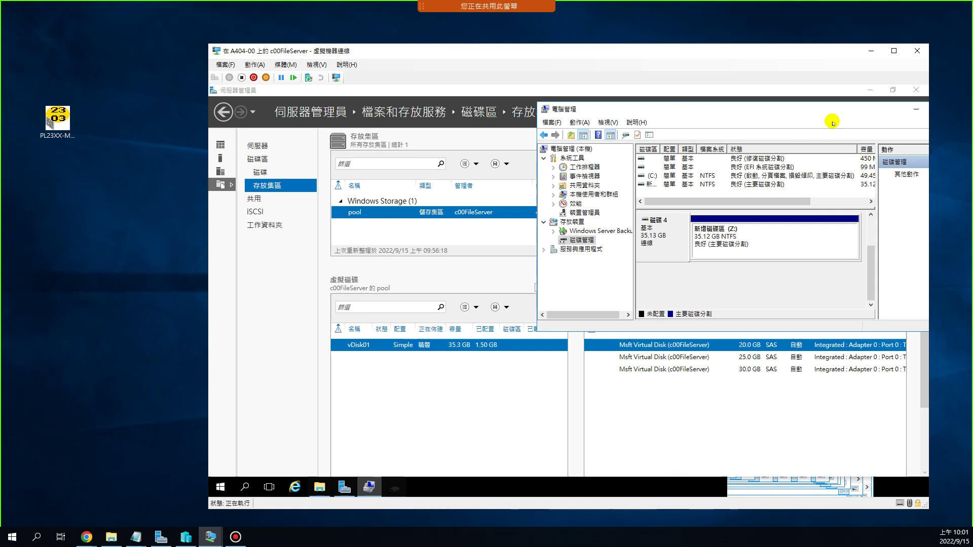
left_click_drag(750, 109, 702, 107)
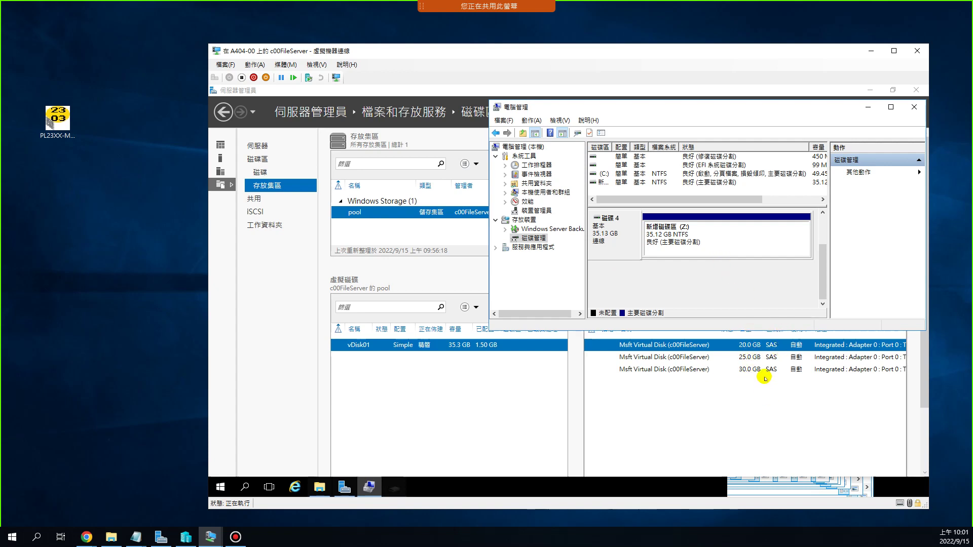
left_click(751, 362)
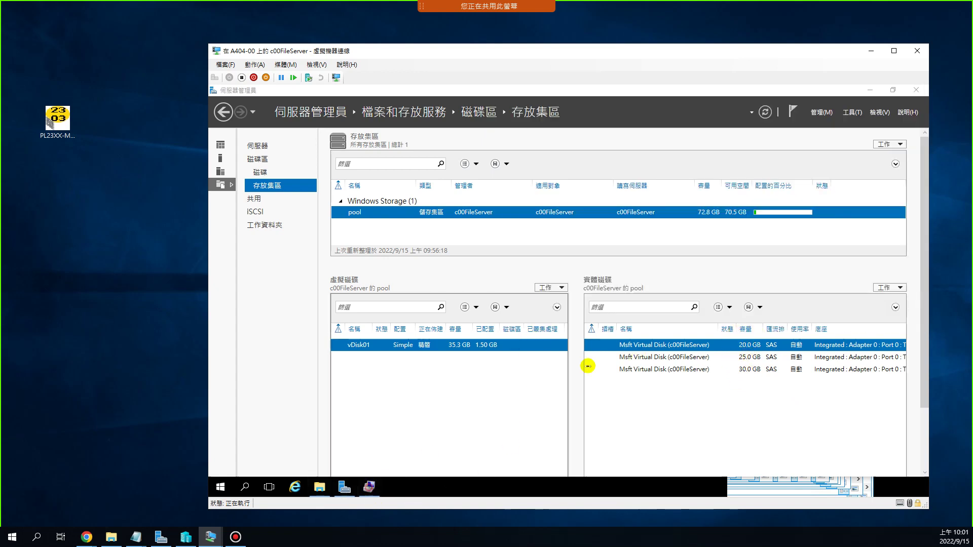
left_click(366, 488)
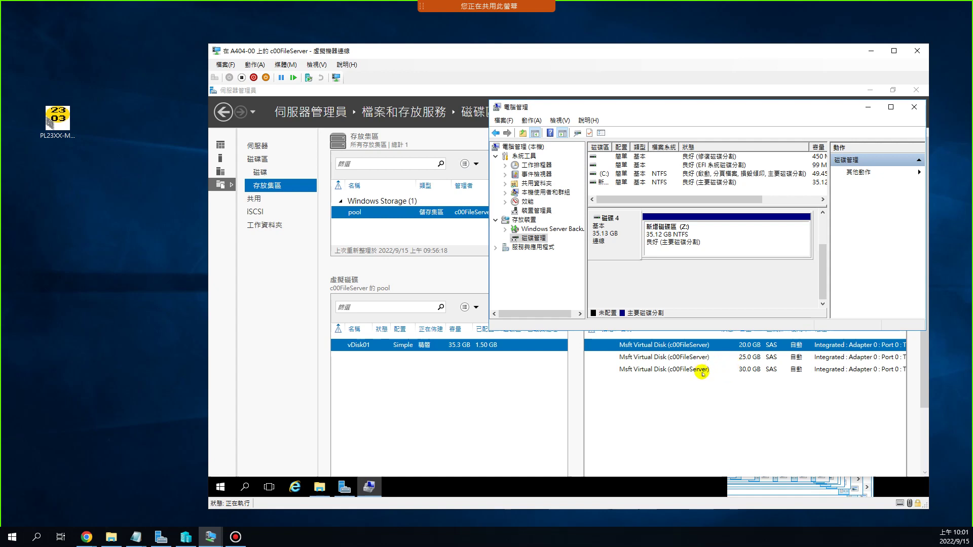
left_click(735, 358)
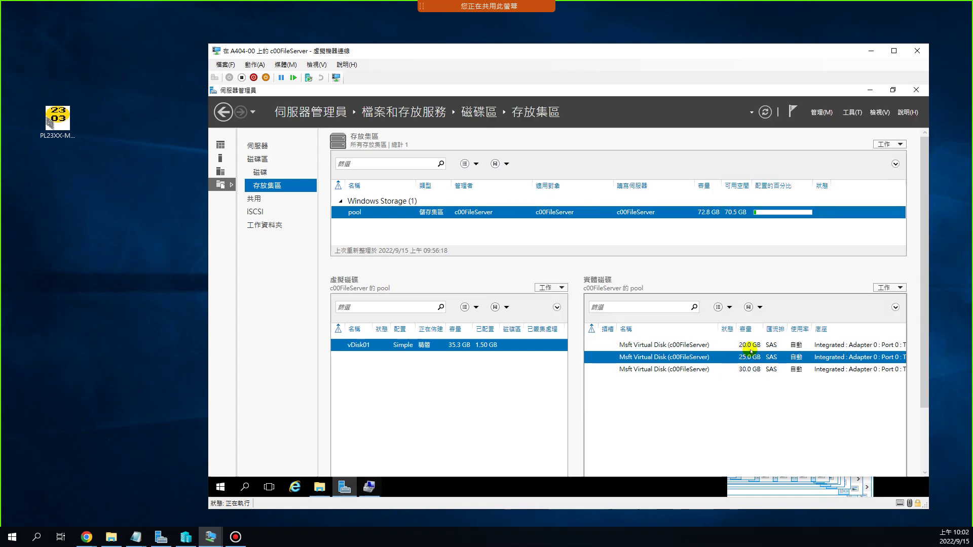
left_click(369, 486)
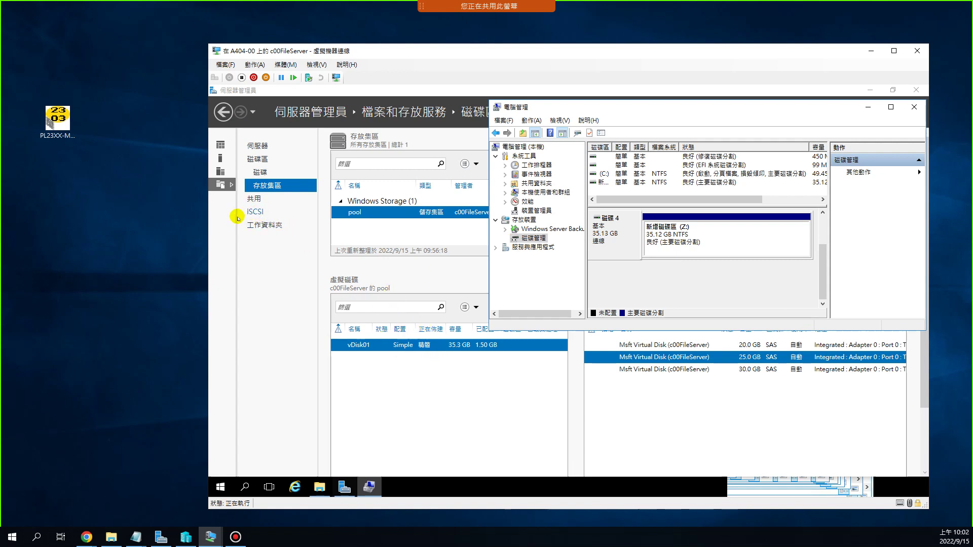
left_click(428, 407)
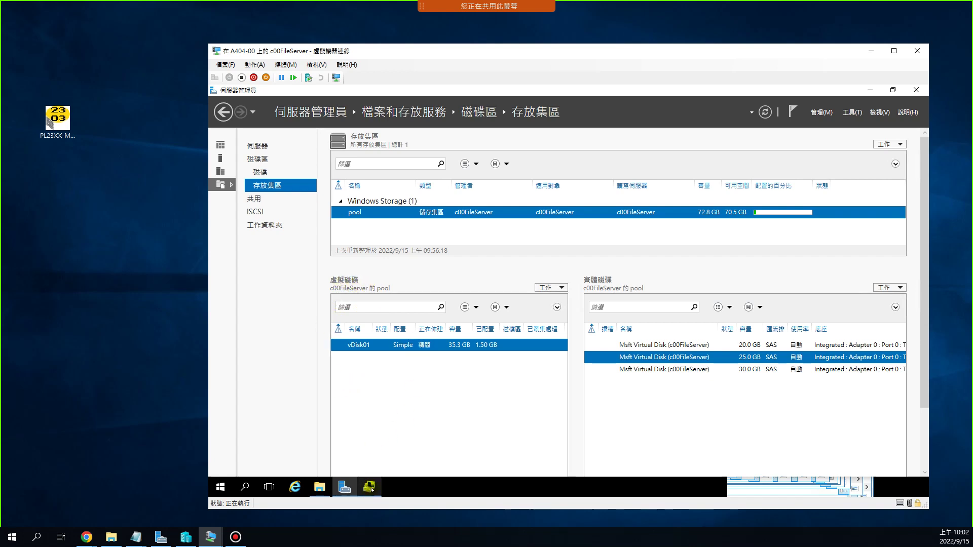
left_click(370, 489)
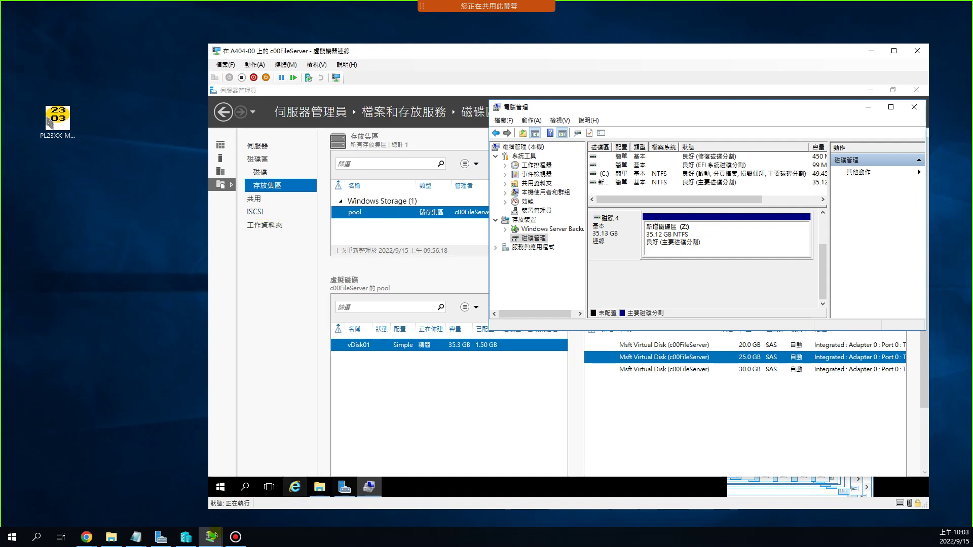
- Switch to the host's Notepad note and deselect the heading ISCSI目標伺服器
left_click(135, 537)
left_click(201, 492)
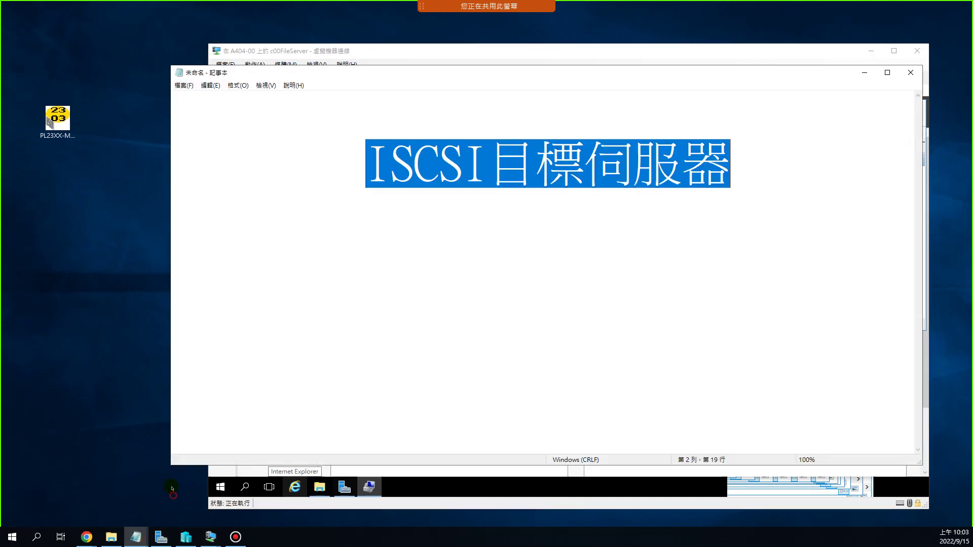
left_click(788, 179)
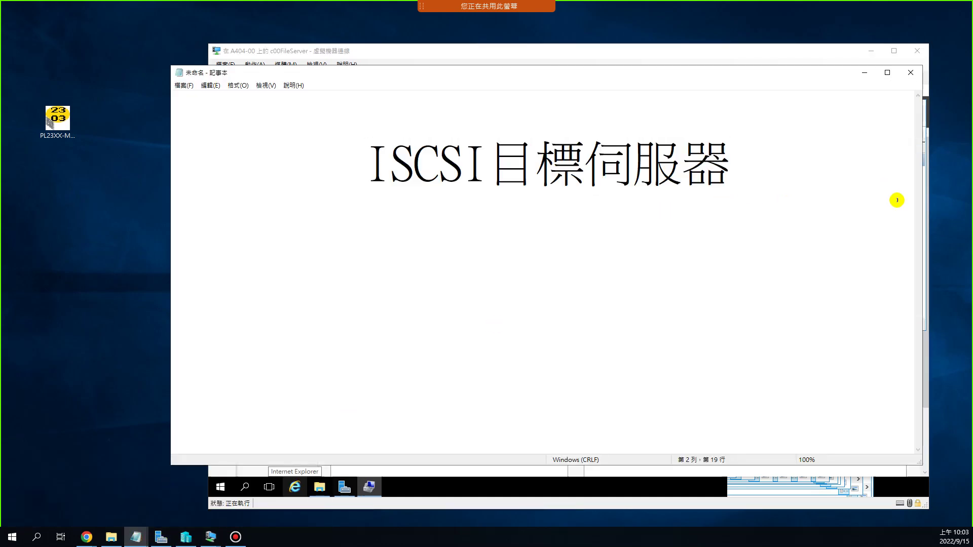
key("Home")
key("Return")
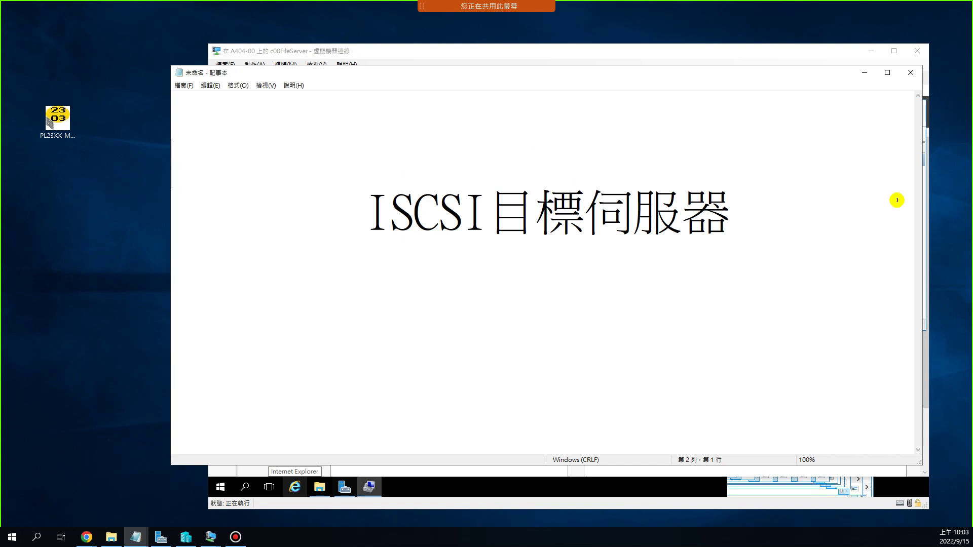
key("Up")
key("Return")
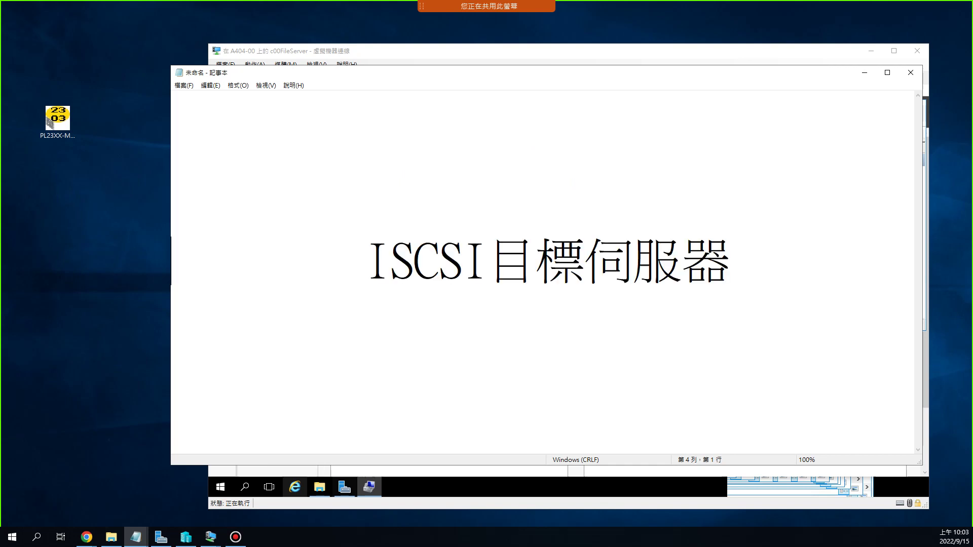
key("Up")
key("Up")
key("Up")
key("Delete")
key("Delete")
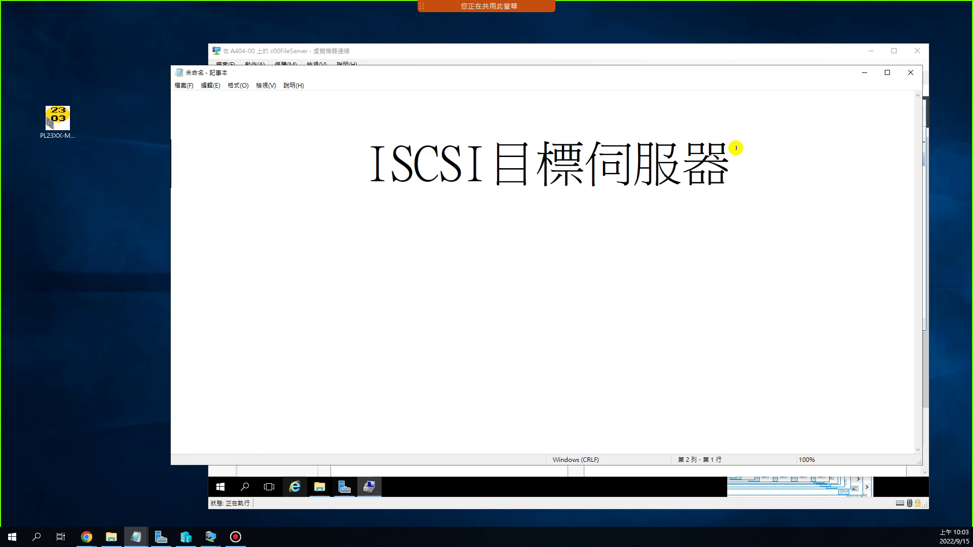
- Add the line pool集區 below the heading ISCSI目標伺服器 in the note
key("Return")
type("pool")
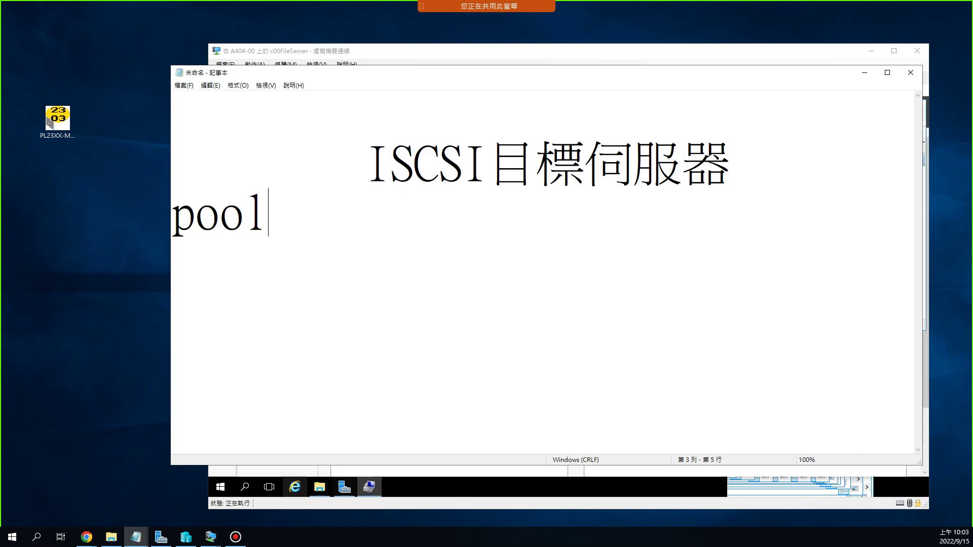
type("及區")
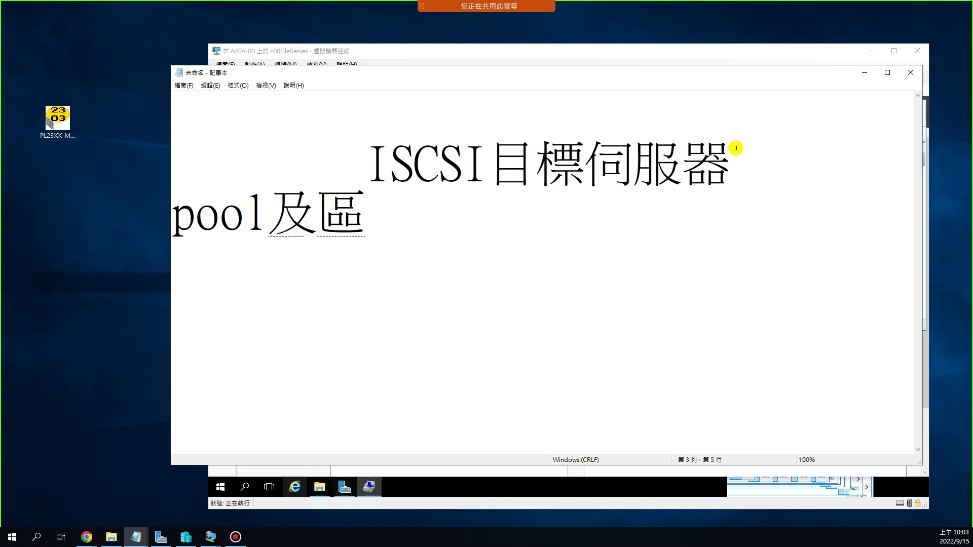
key("Down")
key("Down")
key("Down")
key("Down")
key("Down")
key("Down")
key("Down")
key("Down")
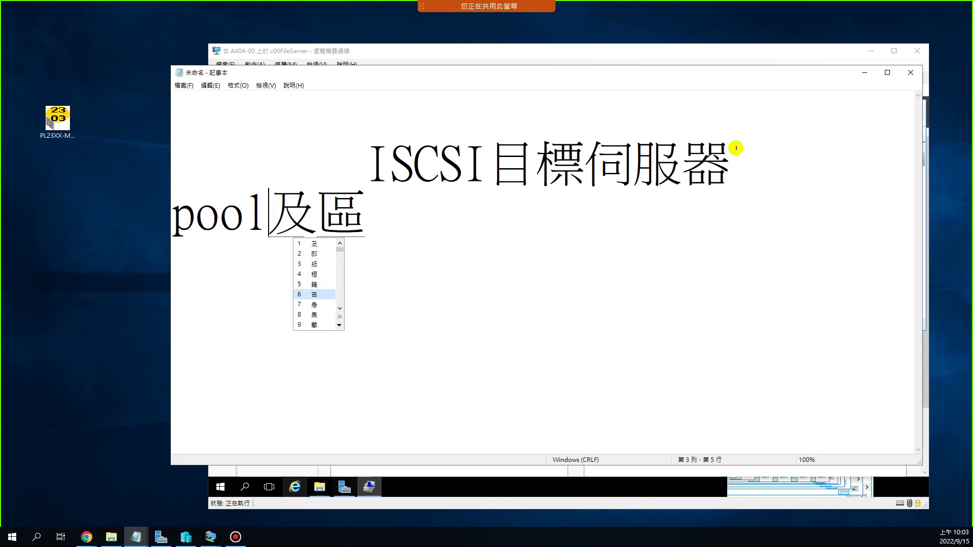
key("Return")
key("Return")
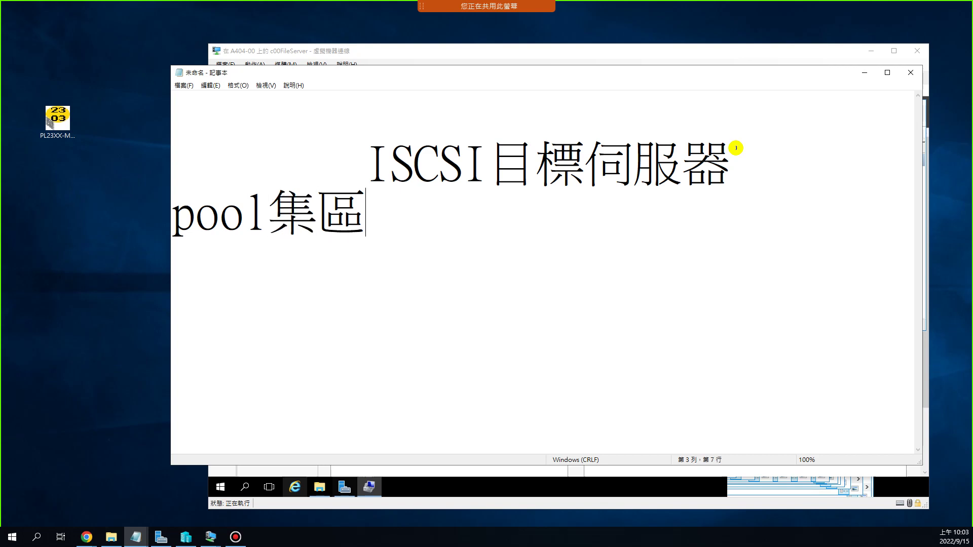
- Add a line reading iscsi, one blank line below pool集區, and shift the note window slightly up and right
key("Return")
type("iscsi")
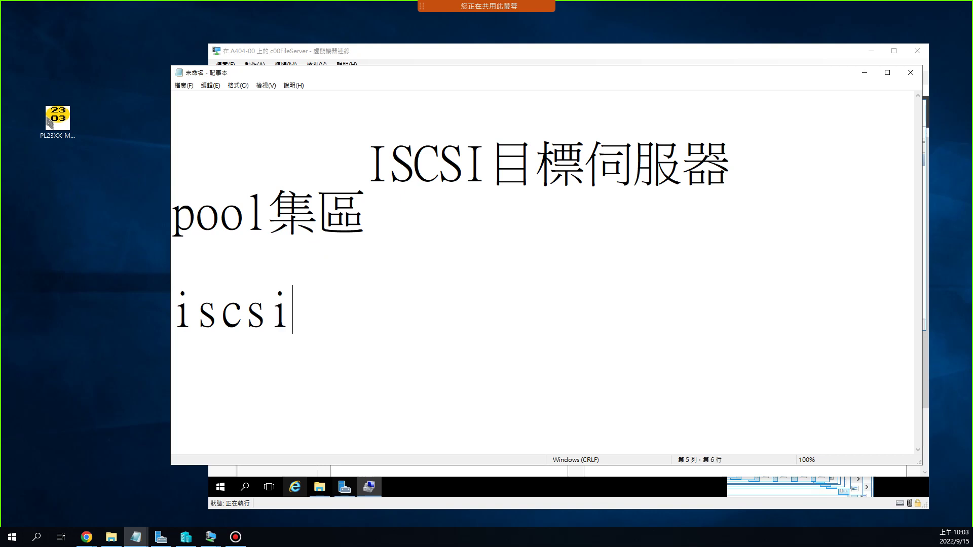
left_click_drag(734, 77, 781, 62)
left_click_drag(355, 298, 218, 299)
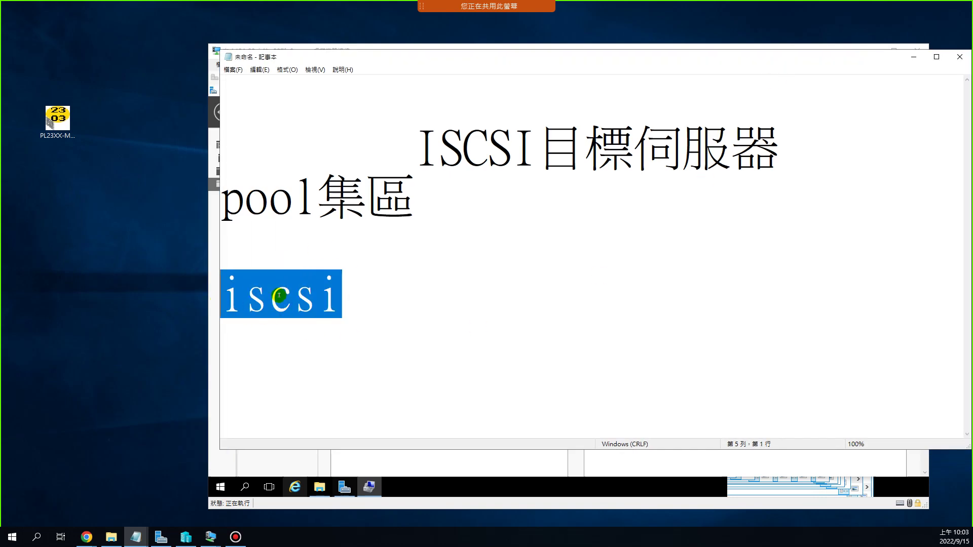
left_click(361, 298)
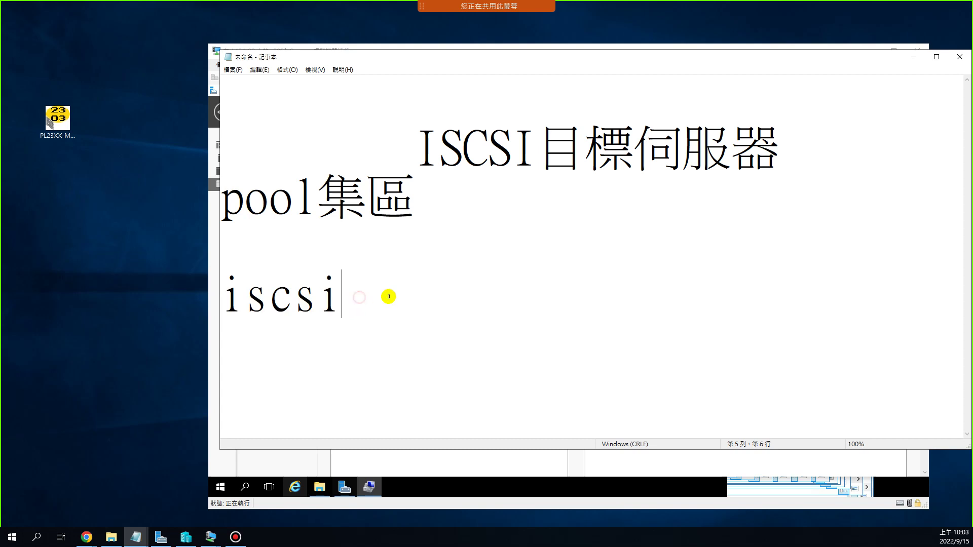
- Append =>放到磁碟內 to the iscsi line
type("=>")
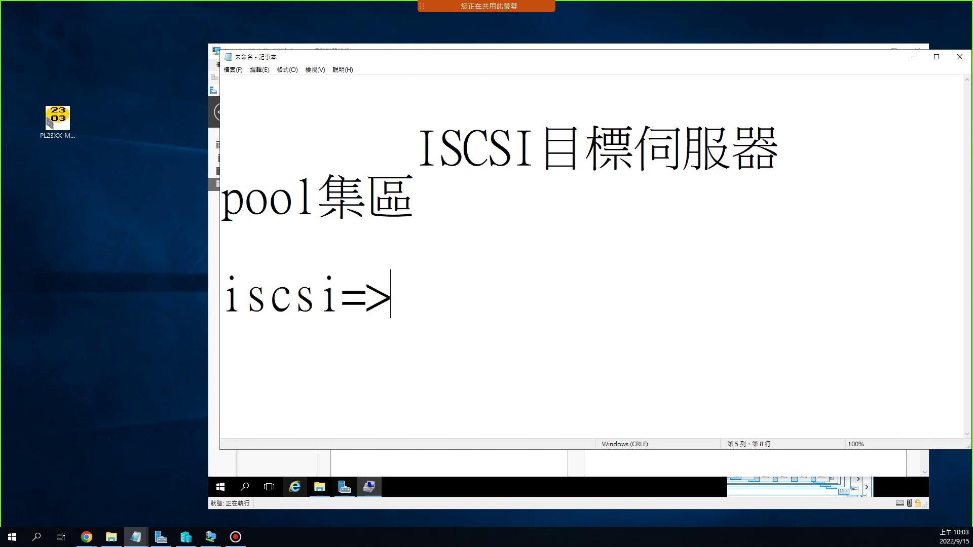
type("z;4214")
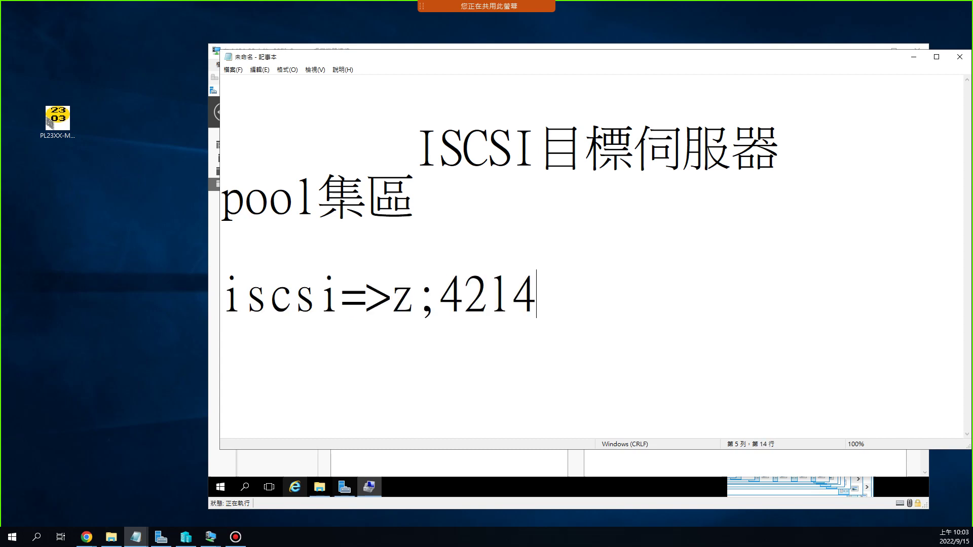
key("BackSpace")
key("BackSpace")
key("BackSpace")
key("BackSpace")
key("BackSpace")
key("BackSpace")
type("z;4")
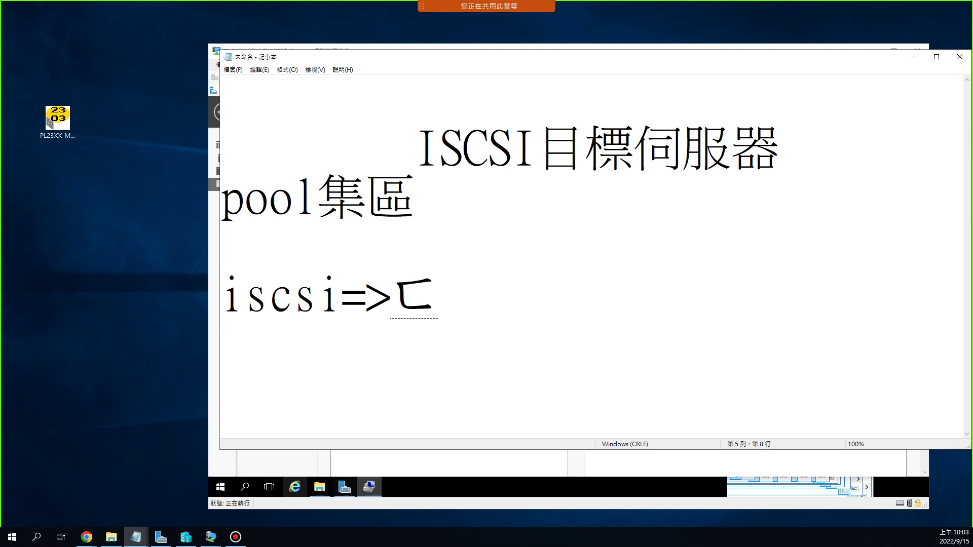
type("2l4")
key("Return")
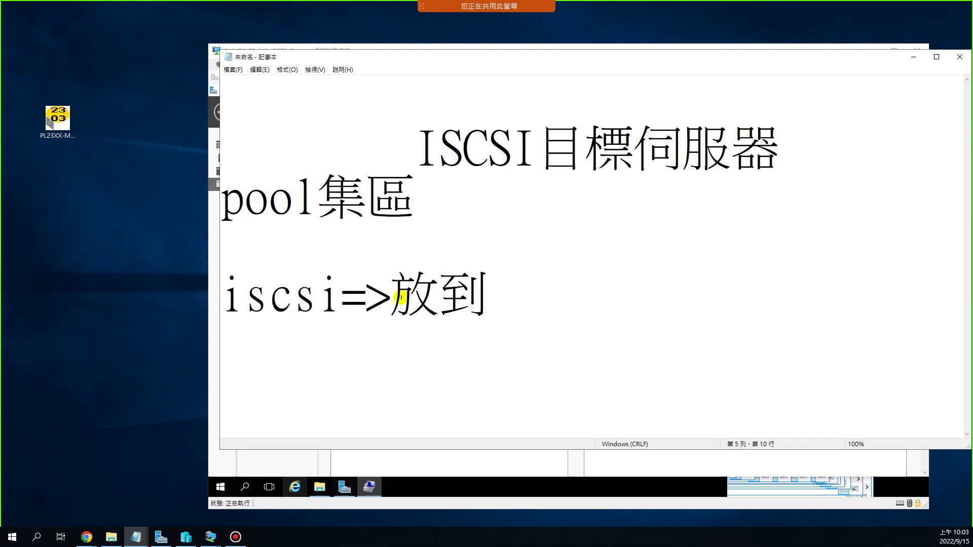
type("h62u")
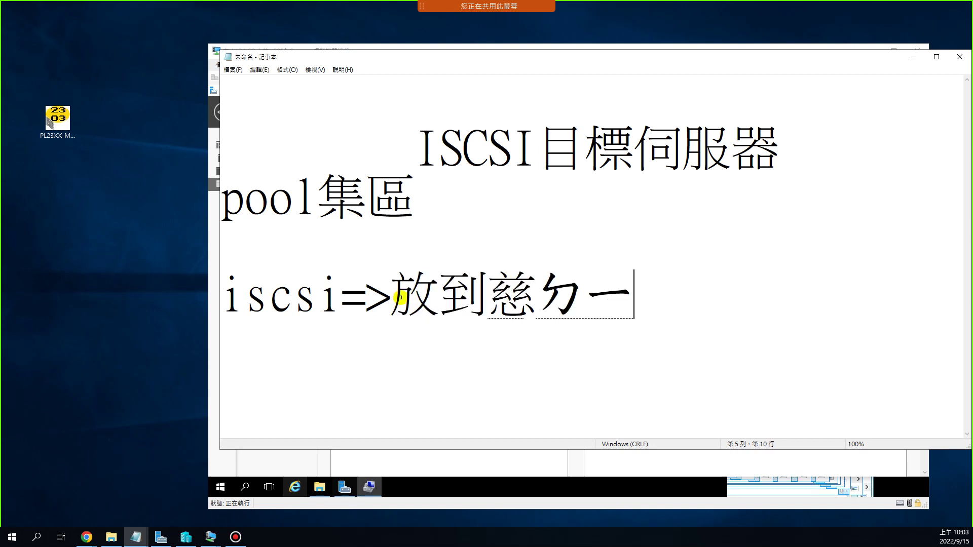
type(",6so4")
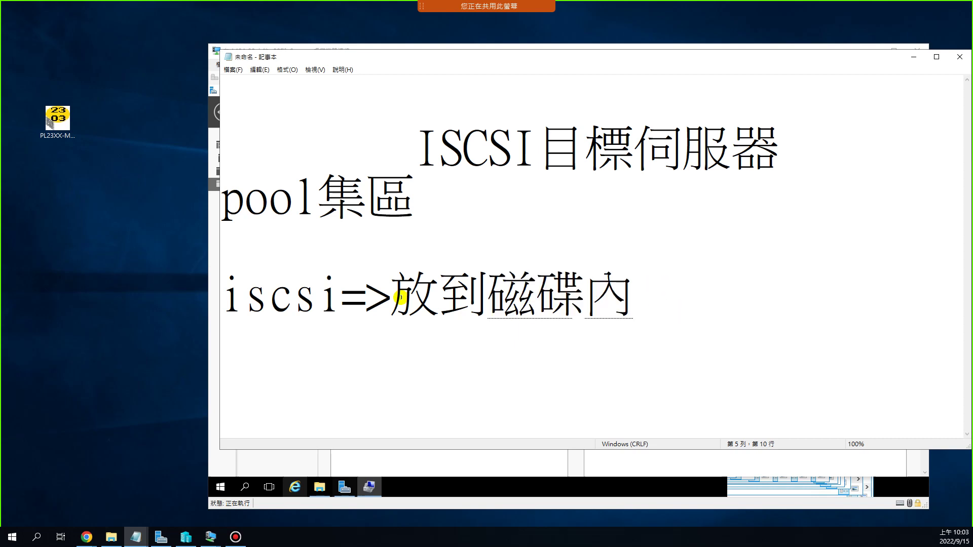
key("Return")
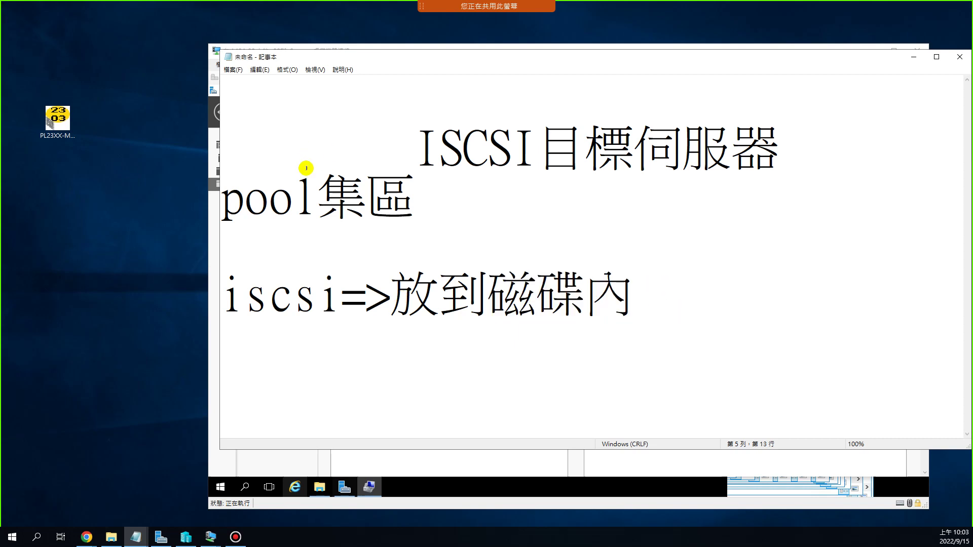
- Minimize the note, close Computer Management, and show the iSCSI page of File and Storage Services on c00FileServer
left_click_drag(342, 306, 234, 312)
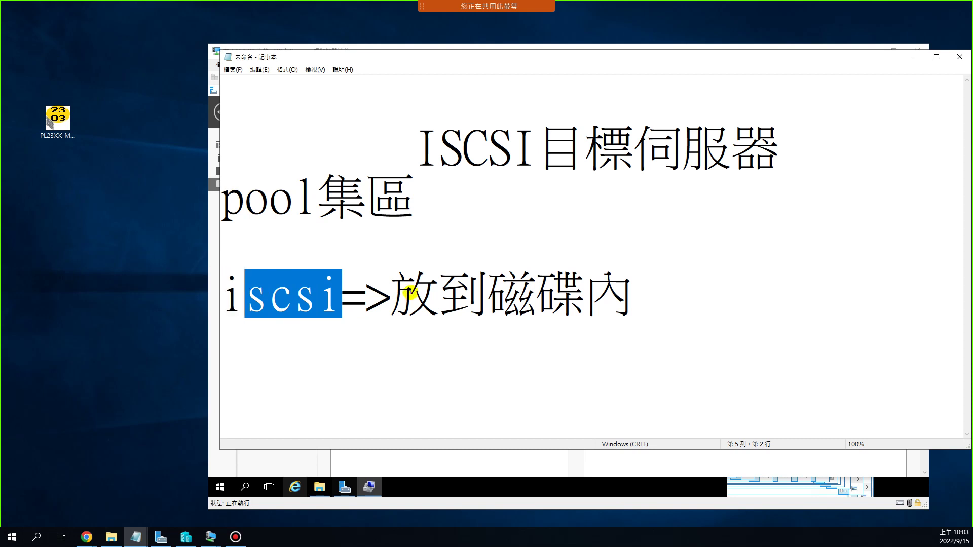
left_click_drag(395, 298, 608, 299)
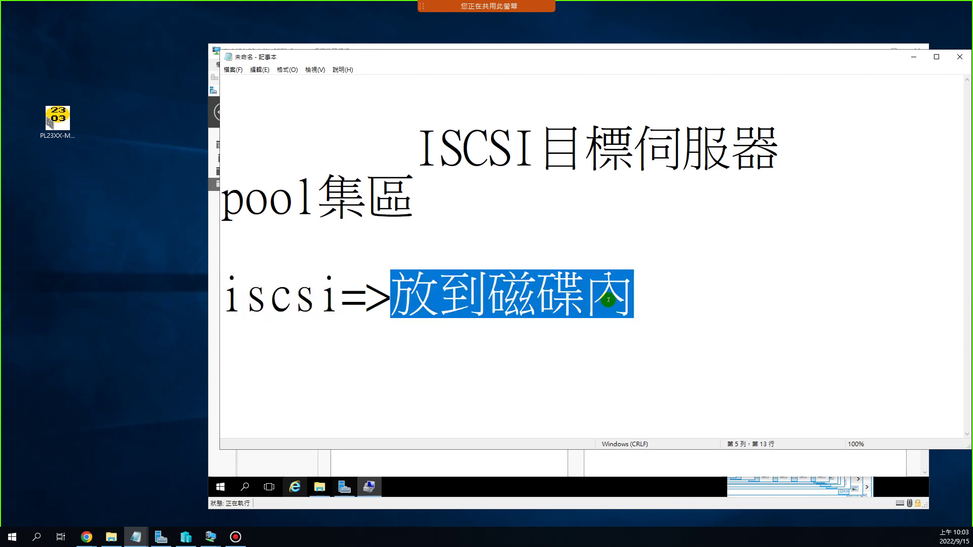
left_click(913, 56)
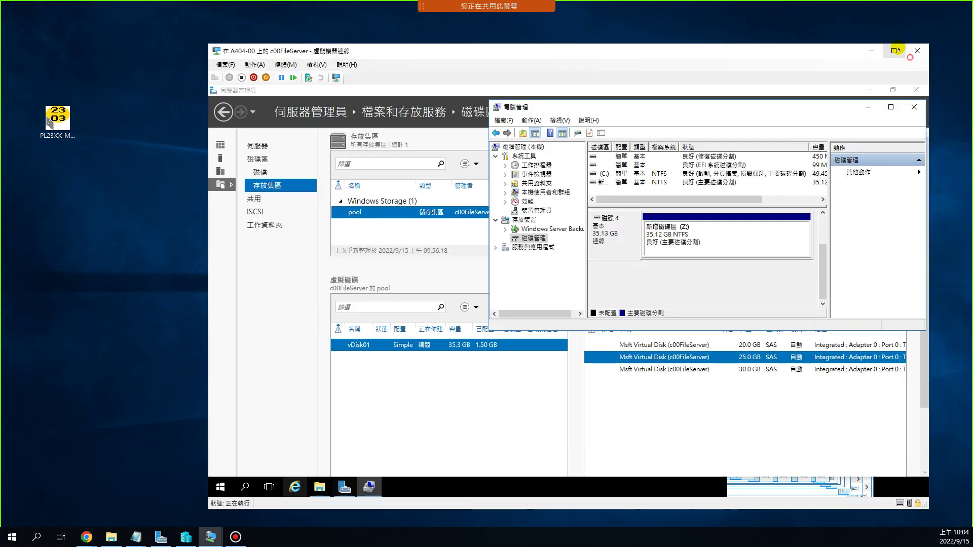
left_click(914, 107)
left_click(264, 211)
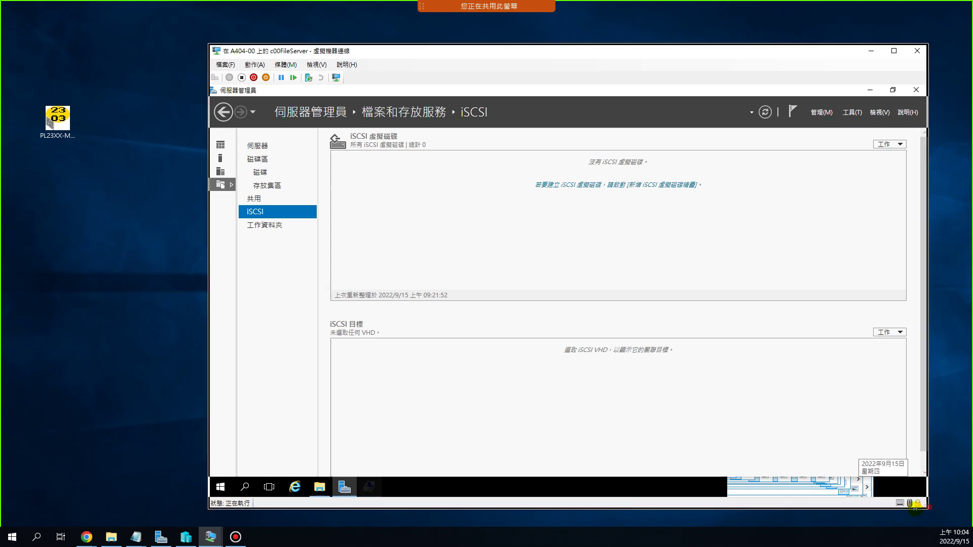
- Narrow and reposition the c00FileServer connection window, and bring the ISCSI目標伺服器 note back to the front
left_click_drag(934, 508, 757, 509)
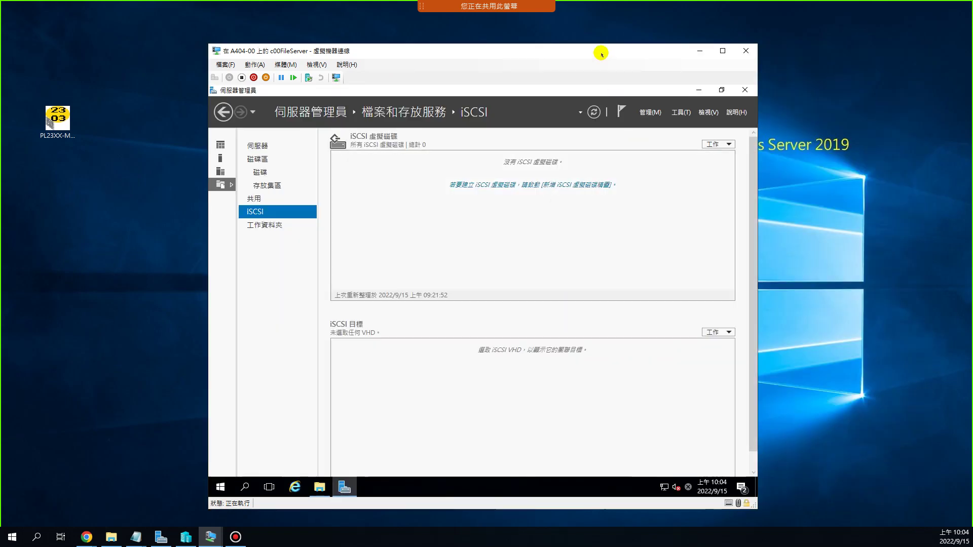
left_click_drag(603, 51, 728, 33)
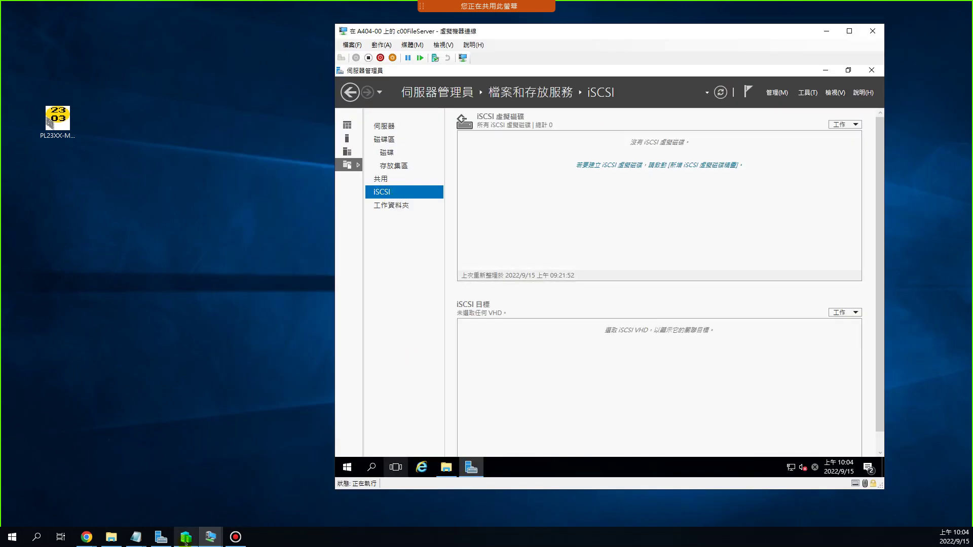
mouse_move(136, 537)
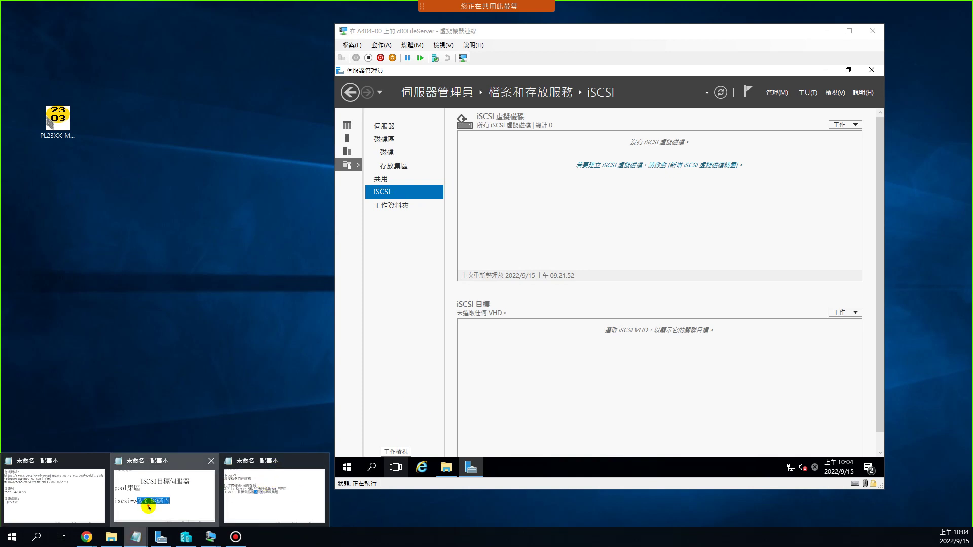
left_click(178, 500)
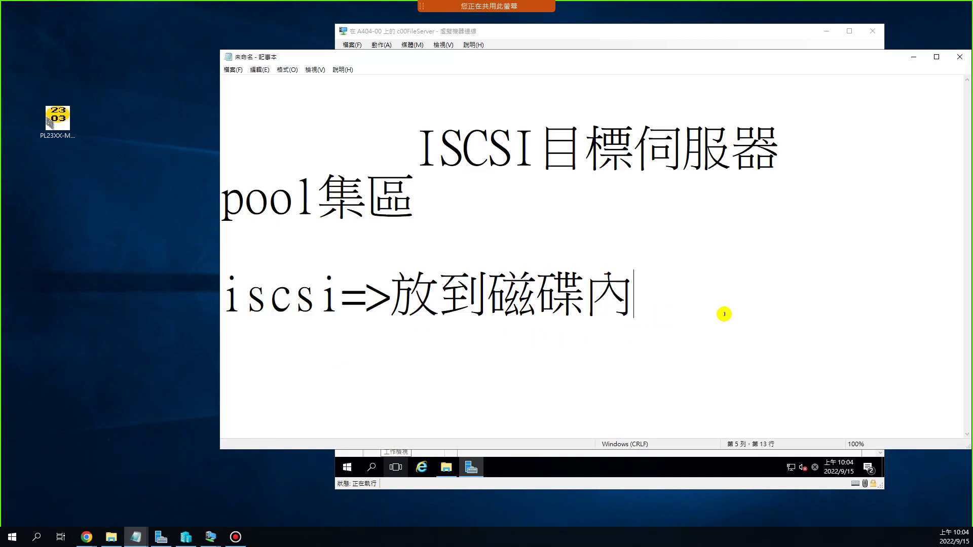
- Extend the end of the iscsi line with ->提供給外面使用
type("->")
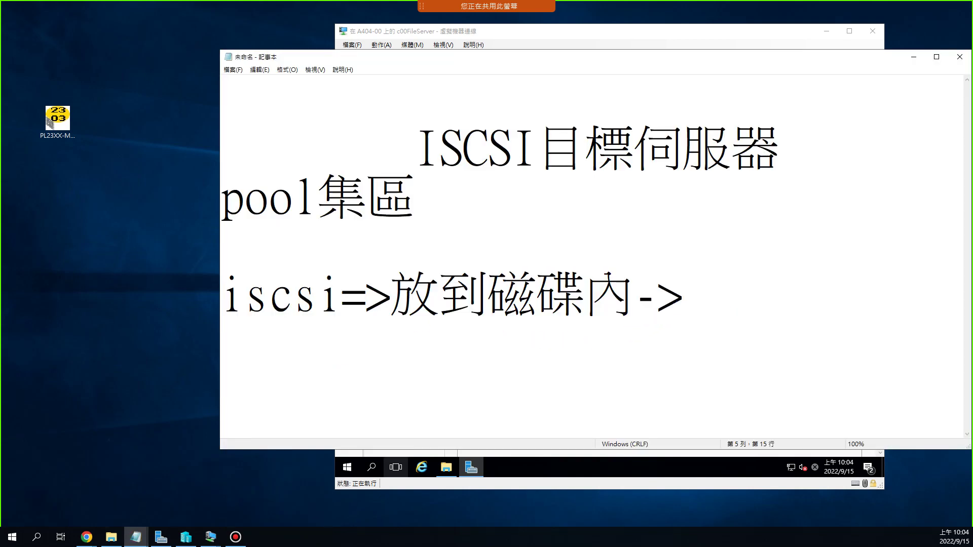
type("wu6ej/")
key("BackSpace")
key("BackSpace")
key("BackSpace")
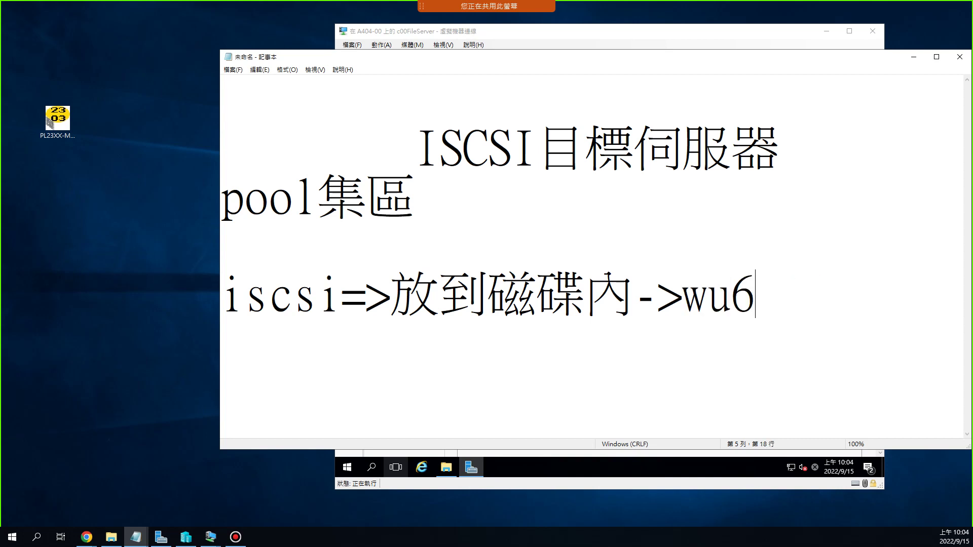
key("BackSpace")
key("BackSpace")
key("BackSpace")
type("wu6")
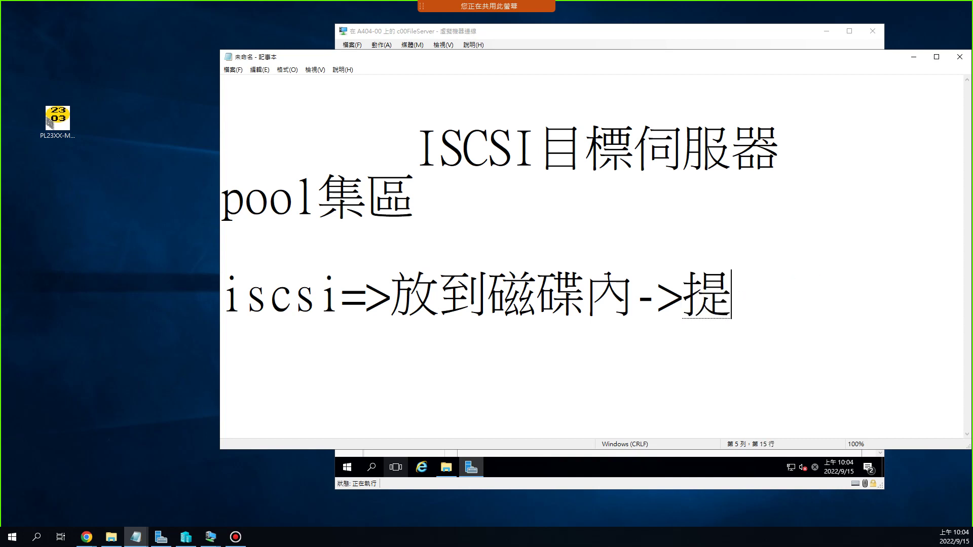
type("ej/4eo3")
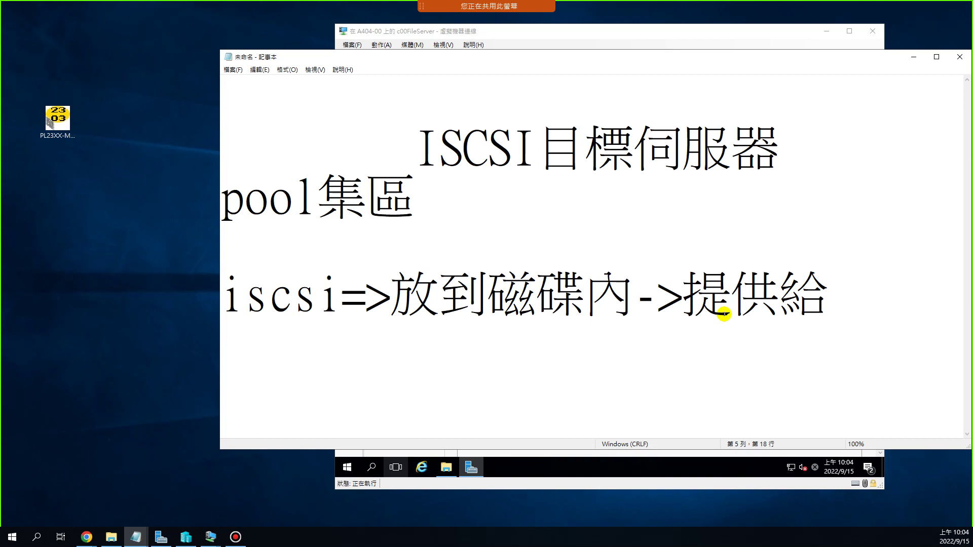
type("j94au04")
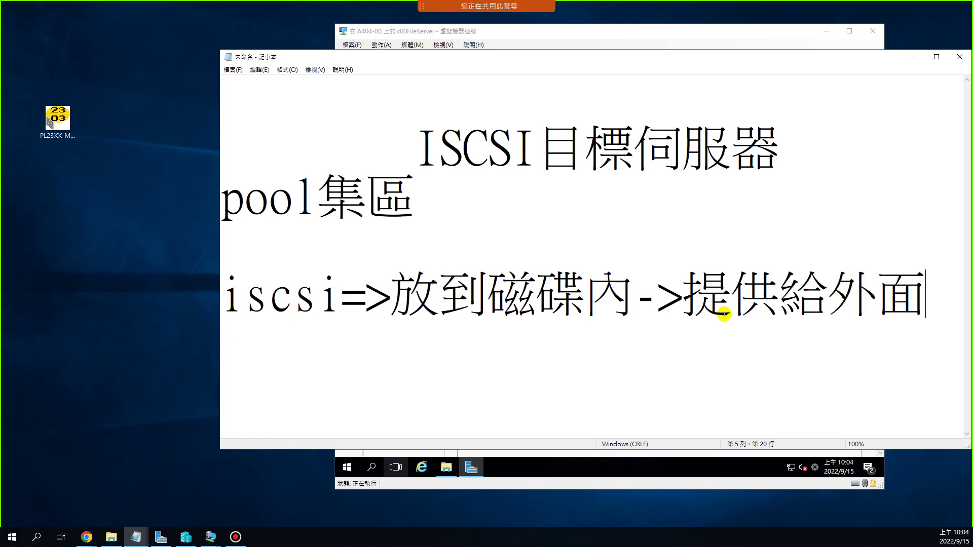
type("g3m/4")
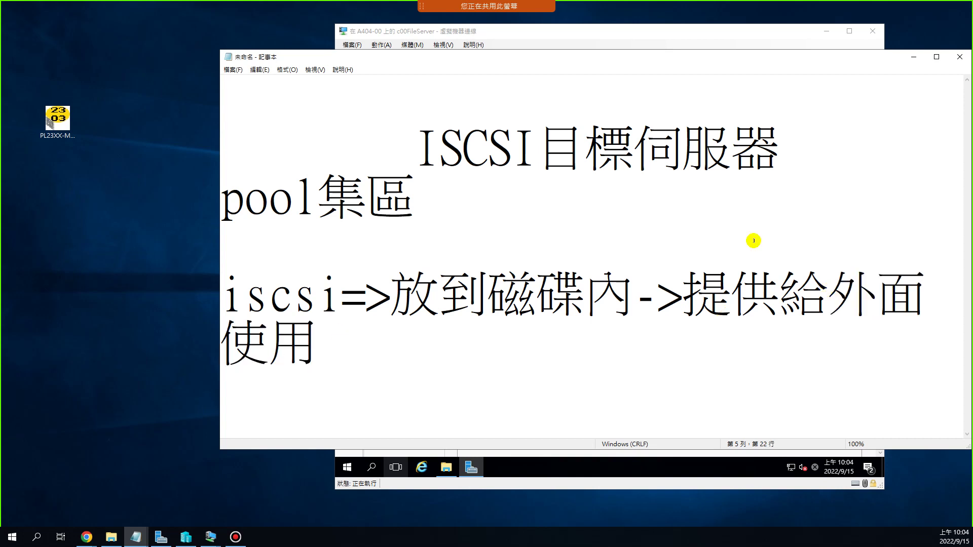
- Append =>本機使用 to the pool集區 line and insert a blank line below the heading
left_click(434, 201)
type("=")
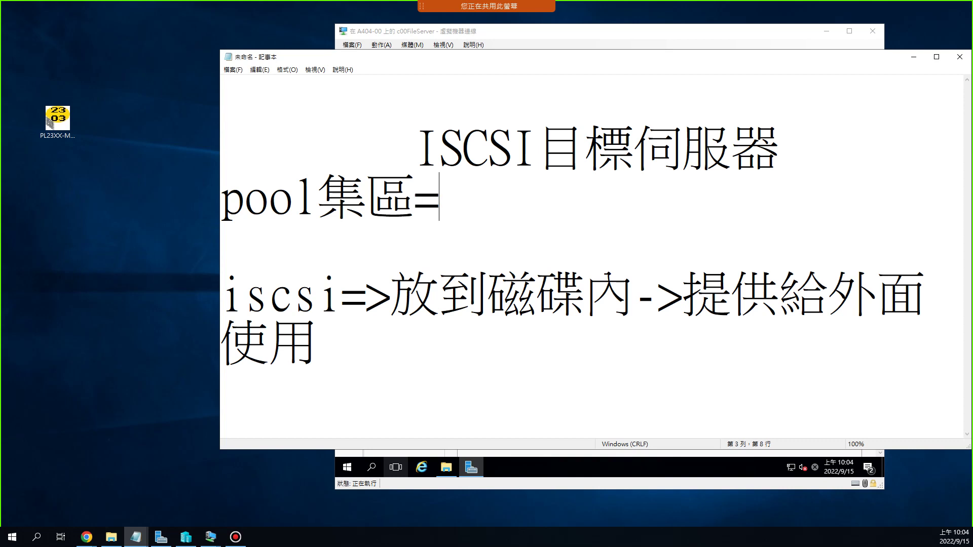
type(">1p3ru ")
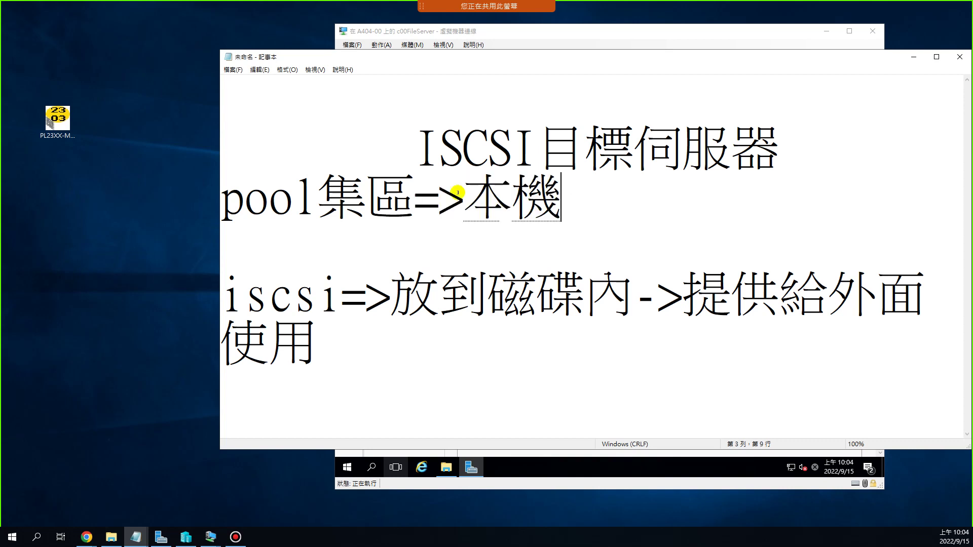
type("g3m/4")
key("Return")
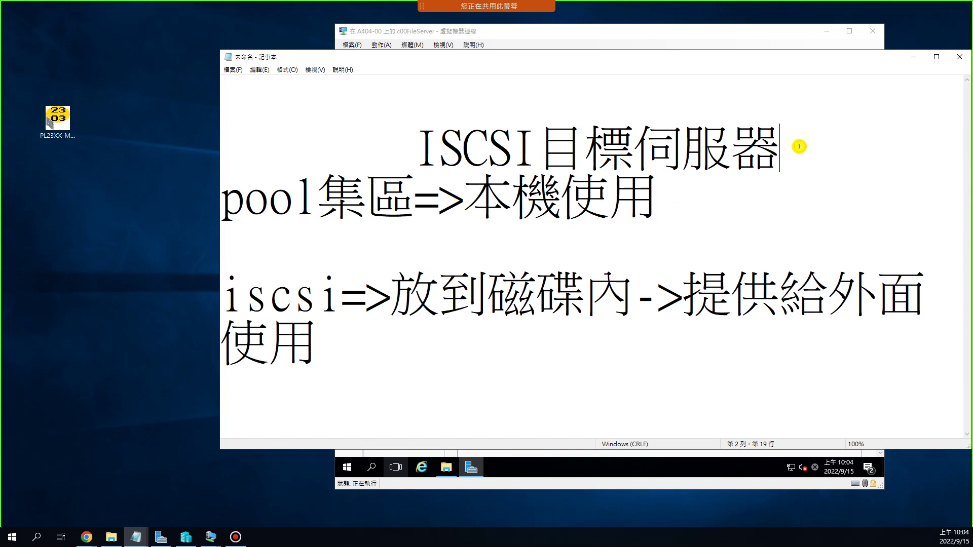
key("Return")
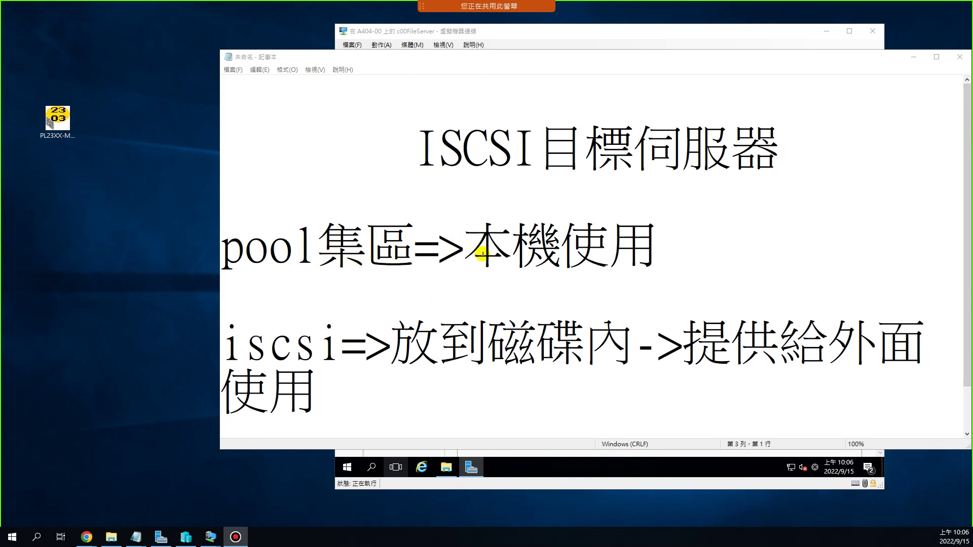
- Review the pool集區 and iscsi lines of the note, highlighting their terms and explanations one after another
left_click_drag(484, 254, 645, 244)
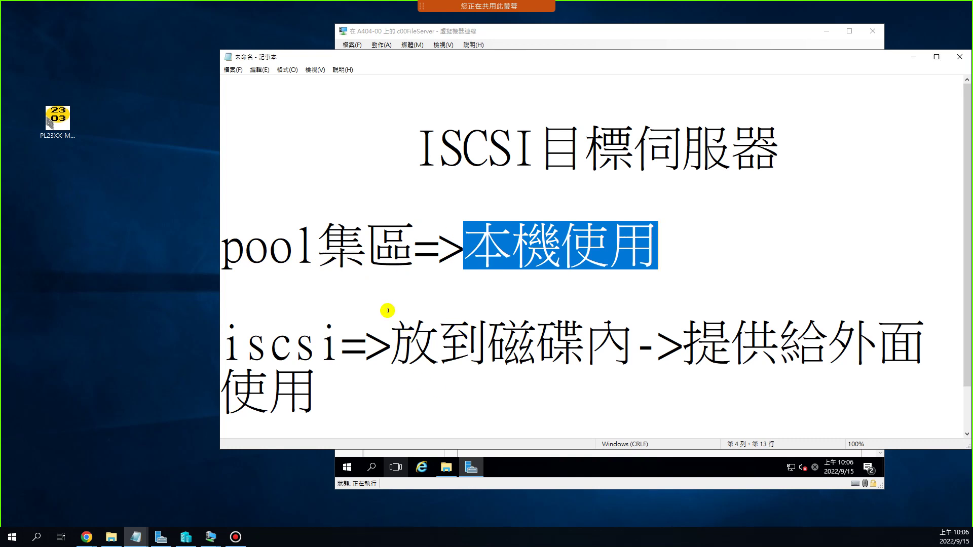
left_click_drag(247, 250, 416, 248)
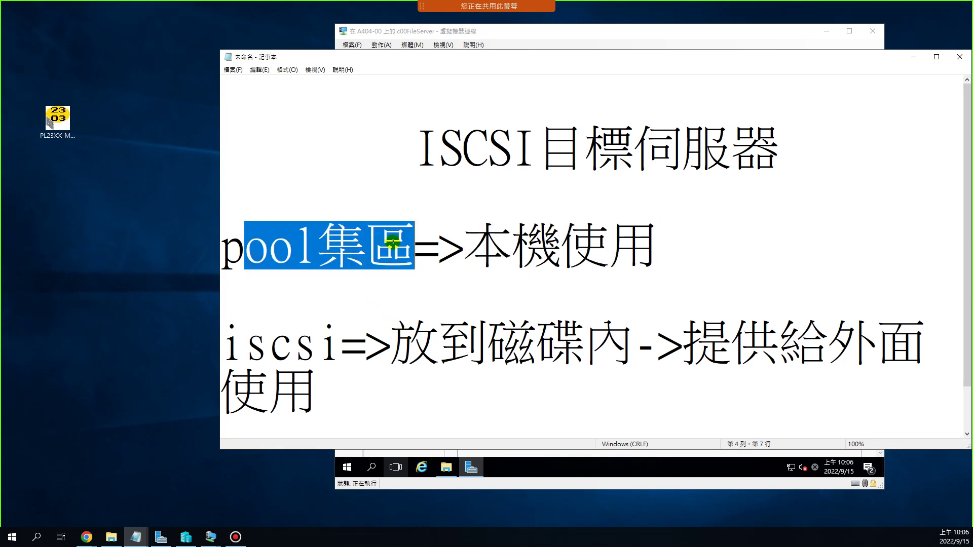
left_click(444, 242)
left_click_drag(391, 345, 488, 345)
left_click_drag(342, 345, 317, 345)
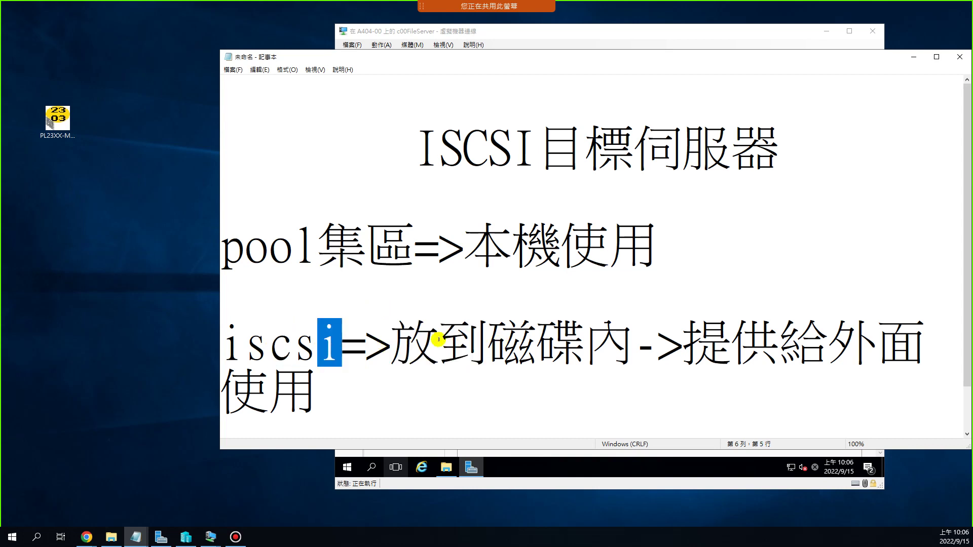
- Insert 提供磁碟給 before 本機使用 in the pool集區 line of the note
left_click_drag(508, 338, 632, 342)
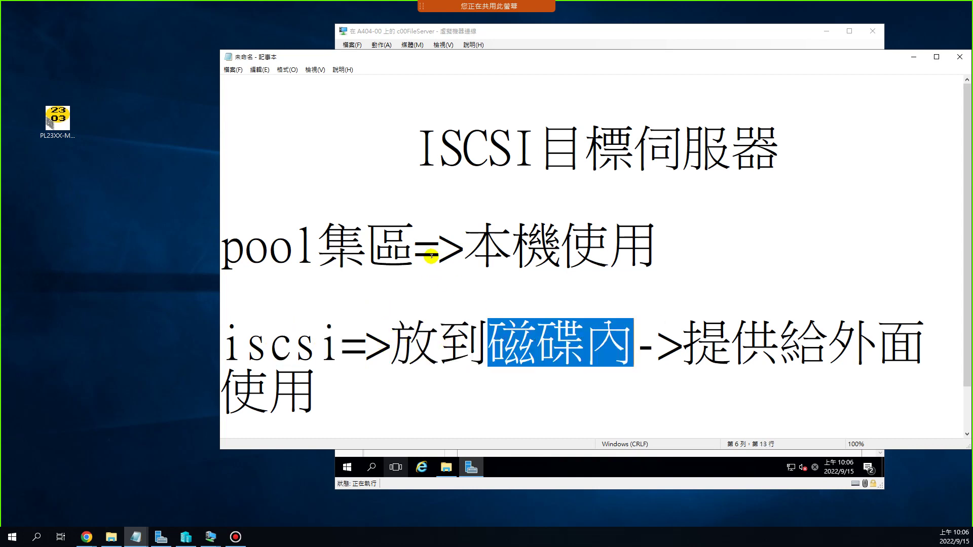
left_click(467, 247)
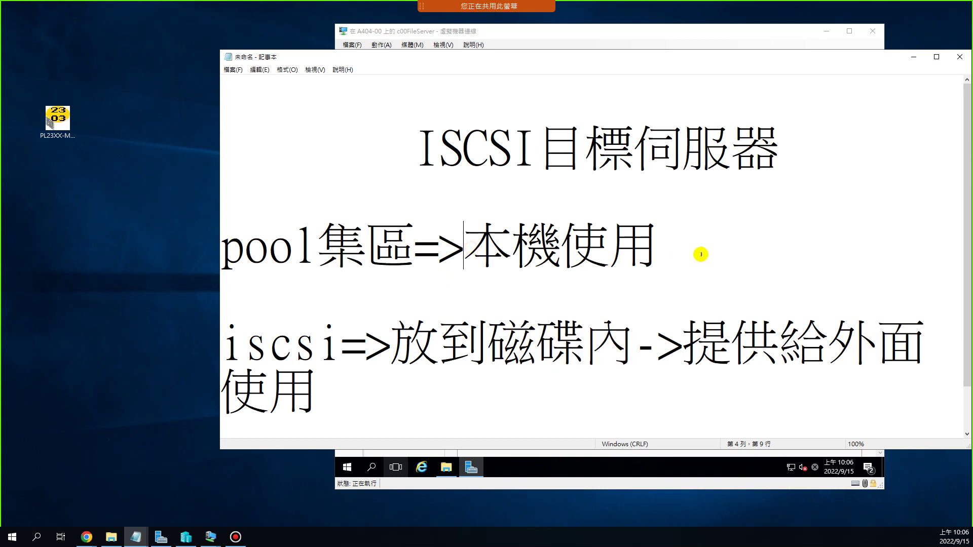
type("提供")
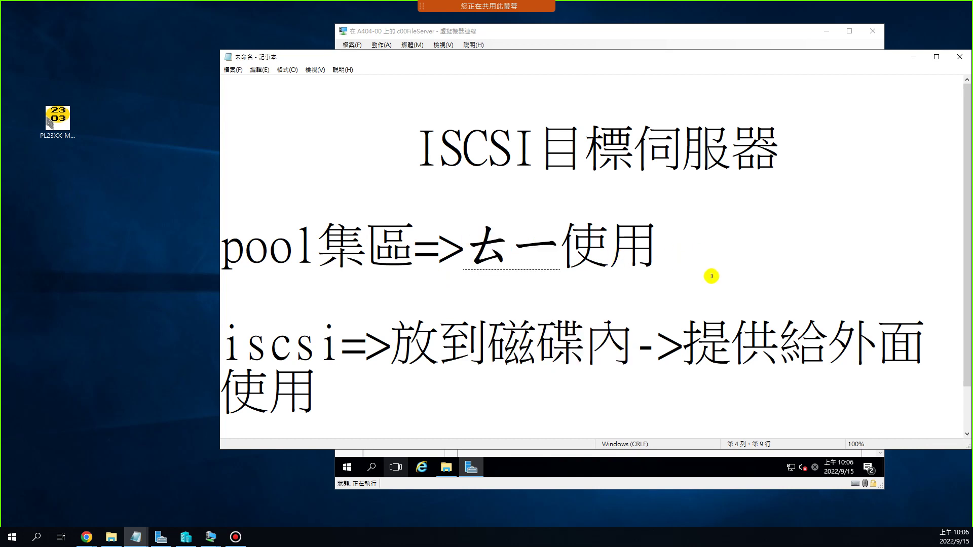
key("Return")
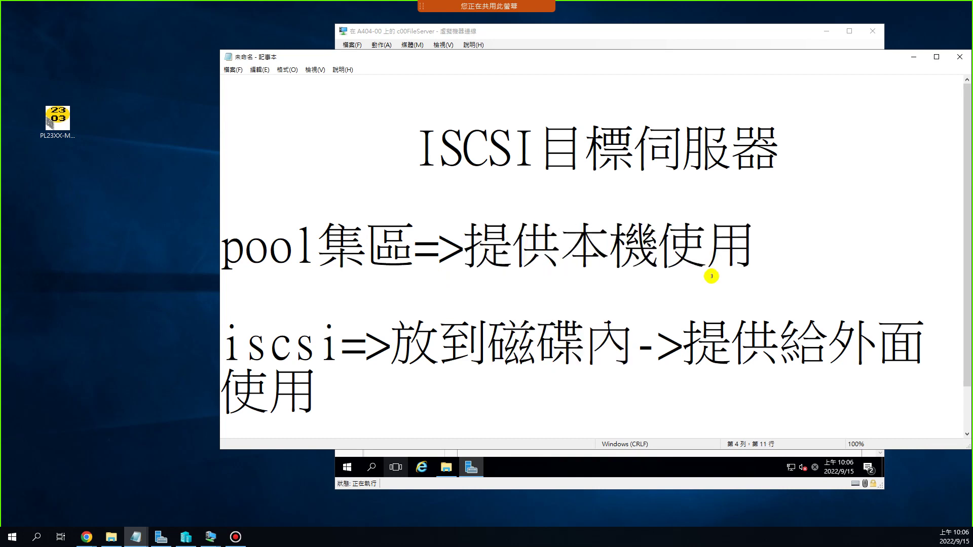
type("磁碟")
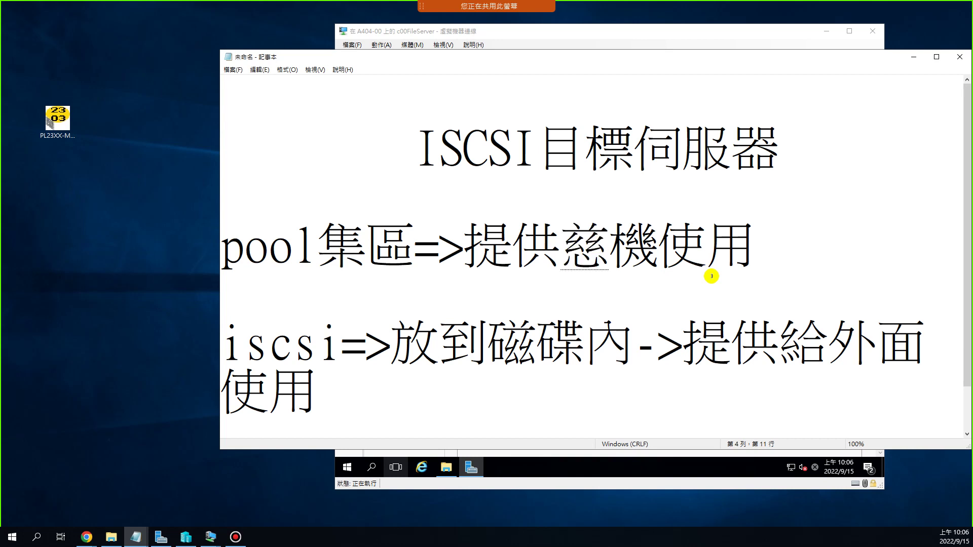
key("Return")
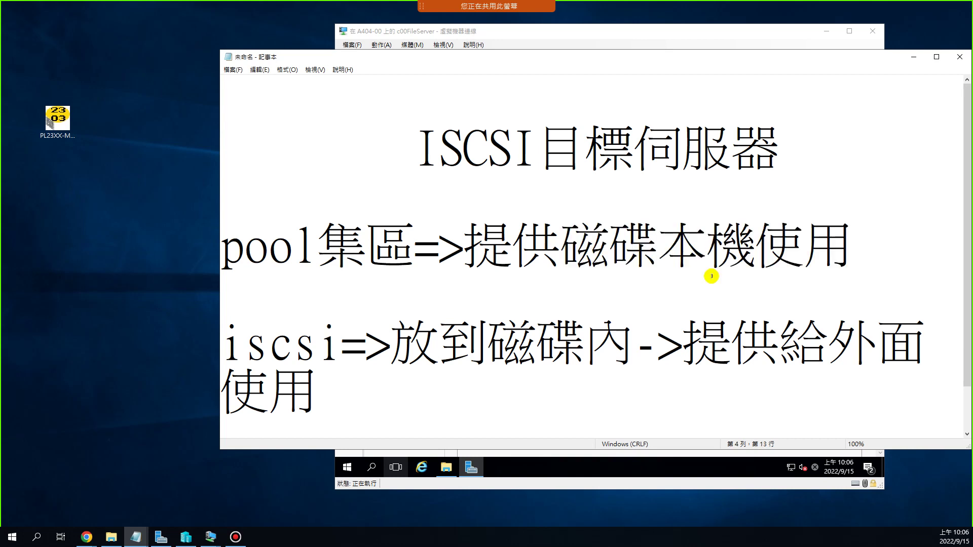
type("給")
key("Return")
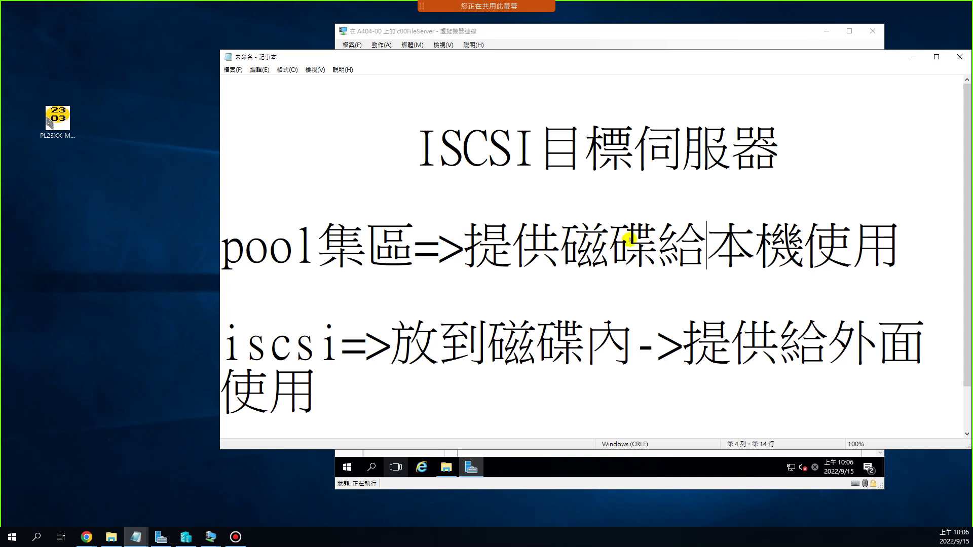
- Replace 提供 with 產生 in front of 磁碟給本機使用 in the pool集區 line
left_click_drag(647, 240, 535, 251)
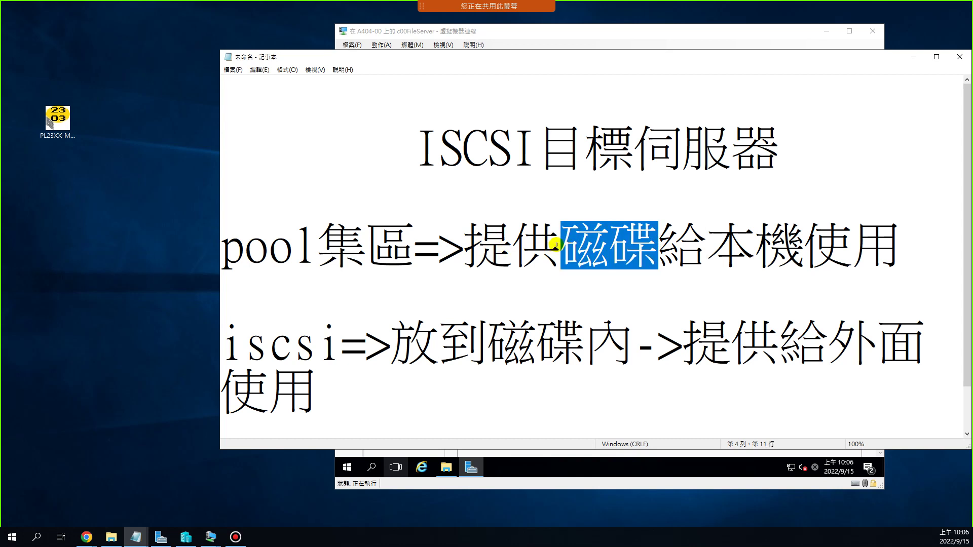
left_click(557, 245)
key("BackSpace")
key("BackSpace")
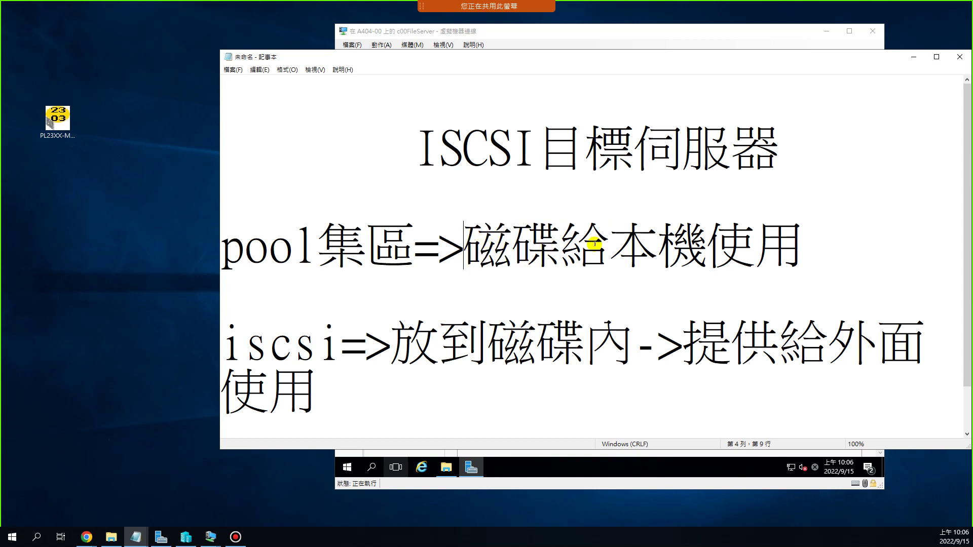
type("t03g/")
key("Return")
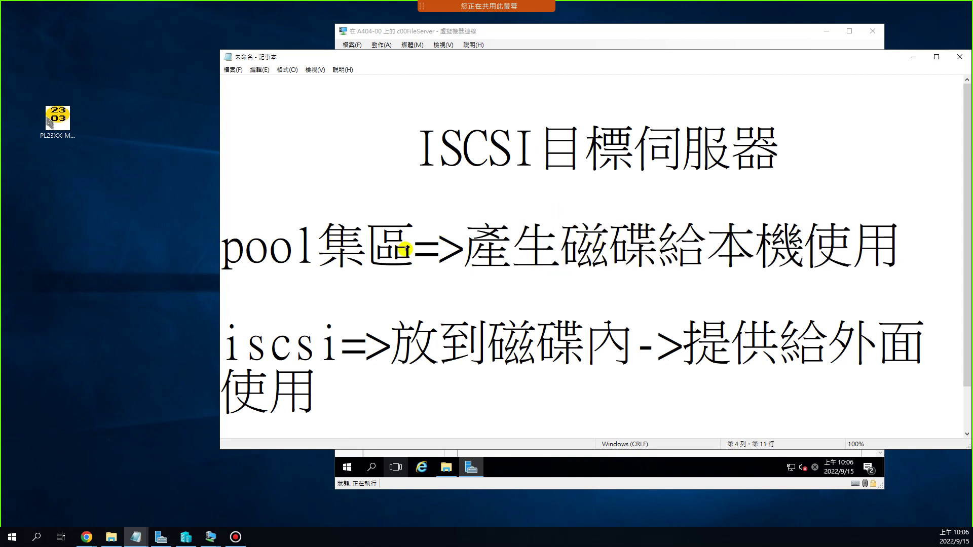
- Move 產生磁碟給本機使用 onto its own line and add (很多磁碟的集合) after pool集區=>
left_click(483, 258)
key("Return")
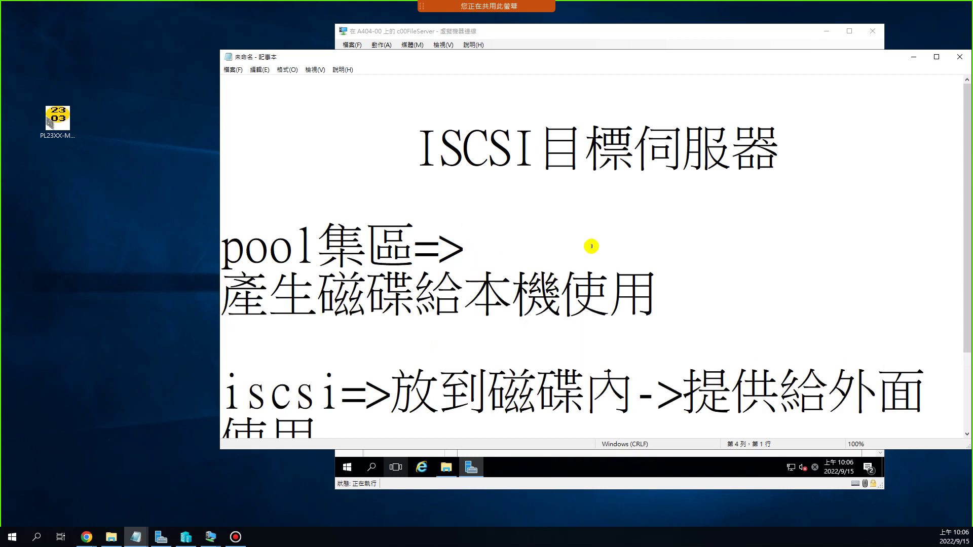
left_click(551, 237)
type("()")
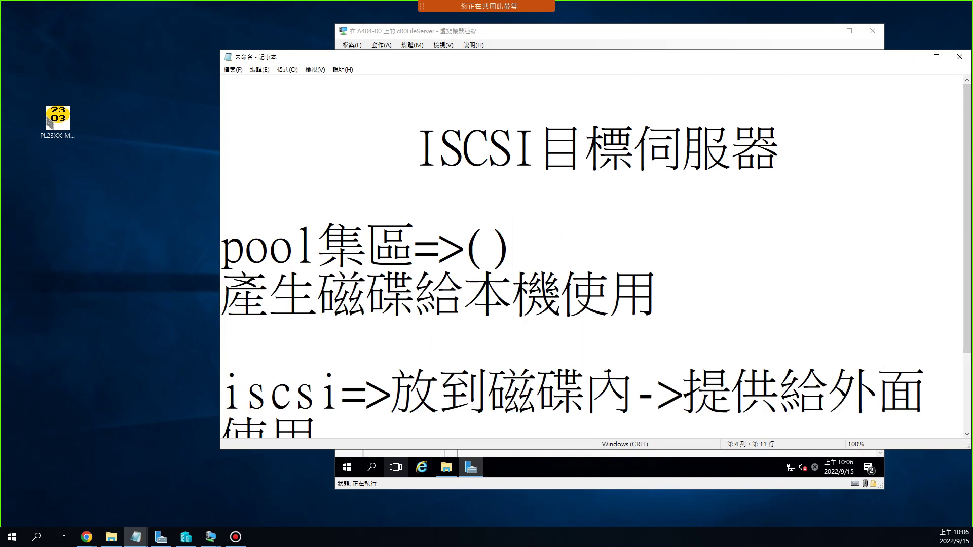
type("很多")
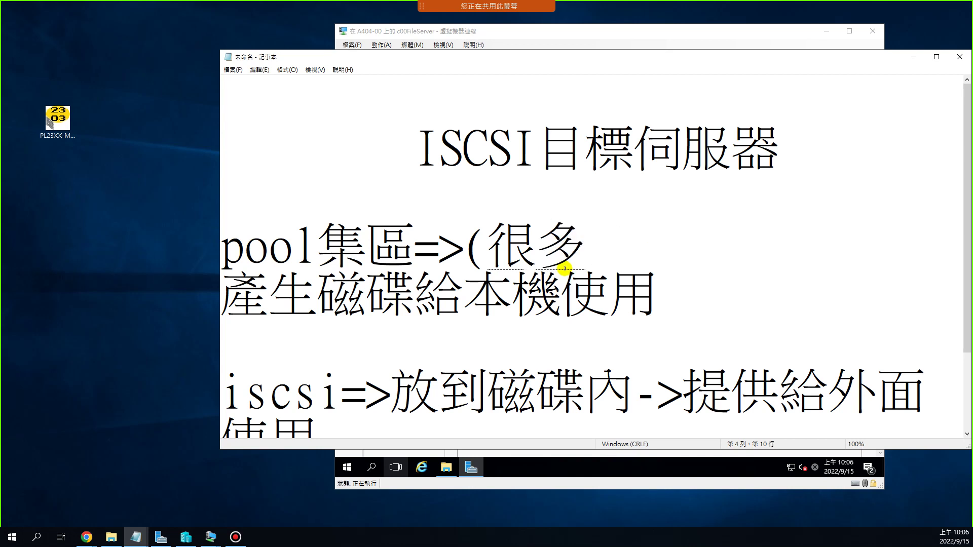
type("磁碟ㄉㄜ")
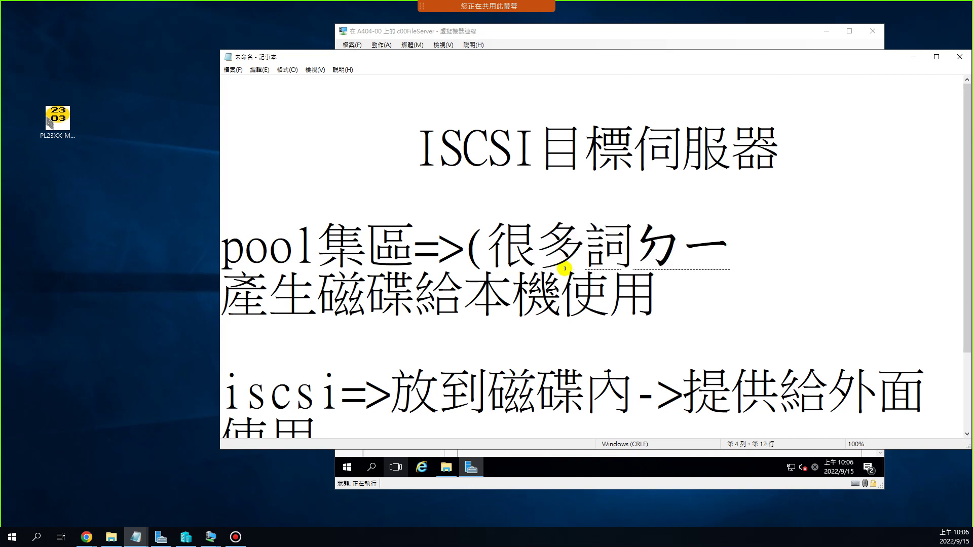
type("集合")
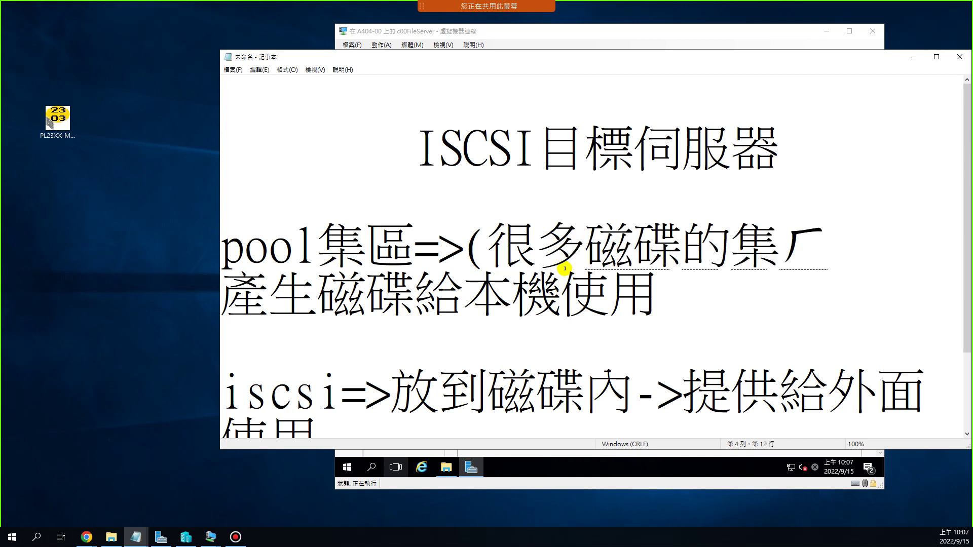
key("Return")
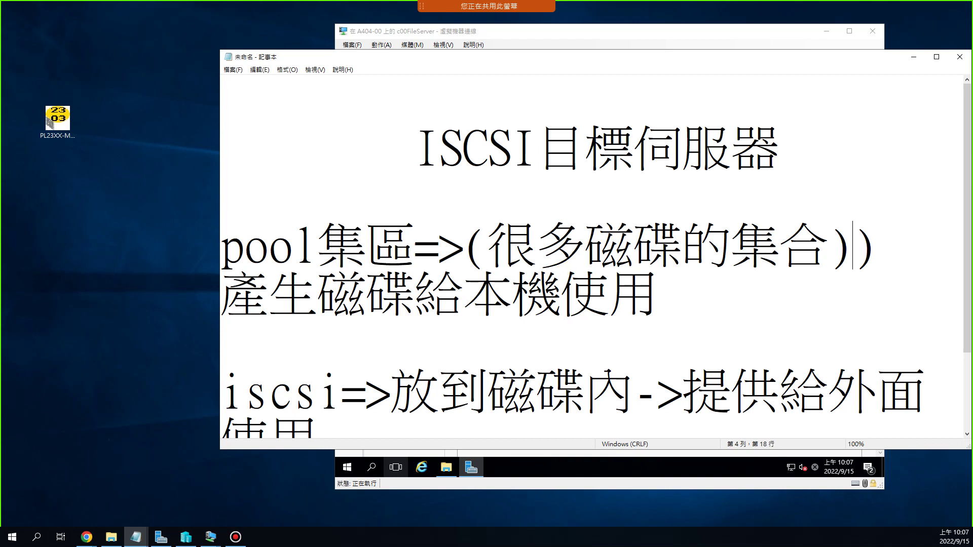